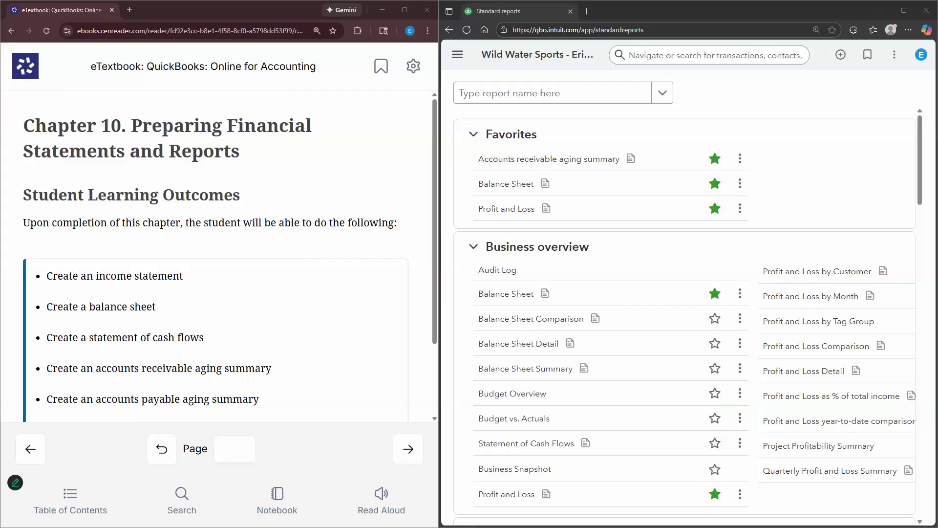
- Read the Chapter 10 learning outcomes, overview and Income Statement section in the eTextbook, up to the Profit and Loss report instructions
scroll(289, 302, down, 2)
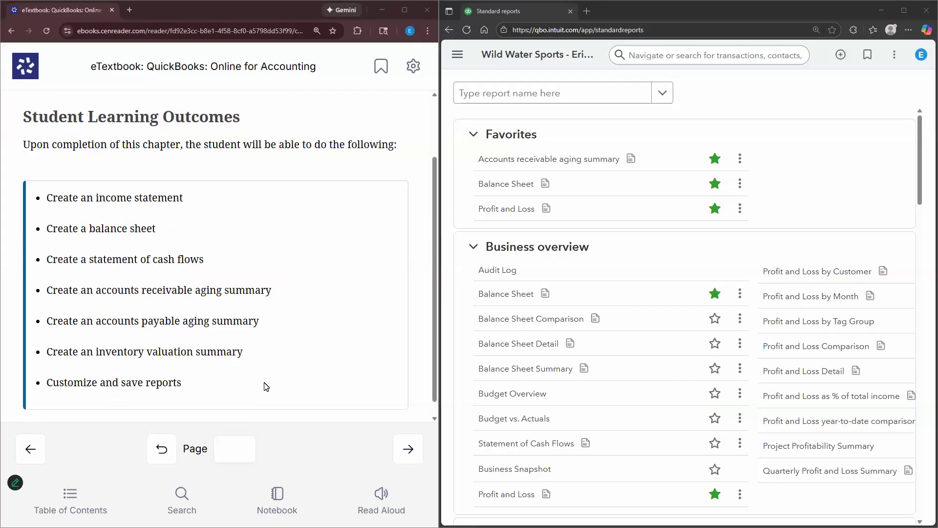
scroll(285, 400, down, 1)
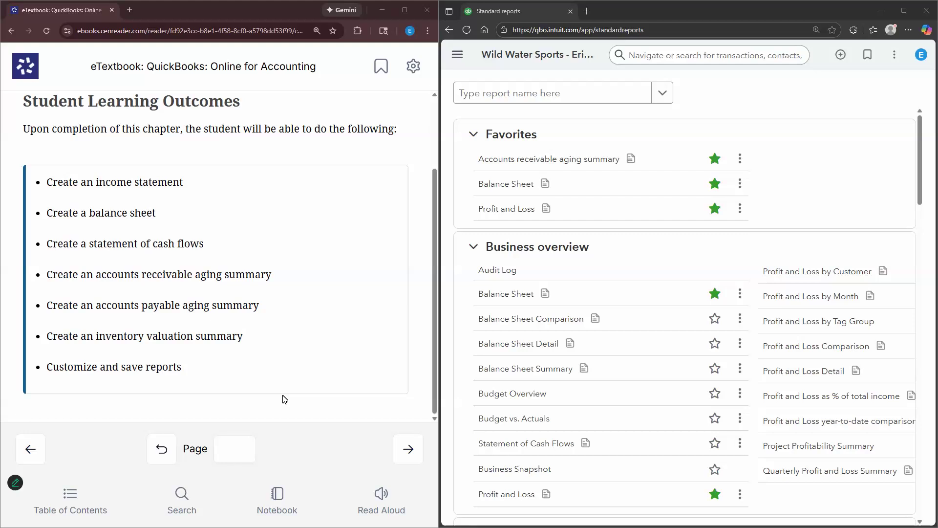
click(410, 450)
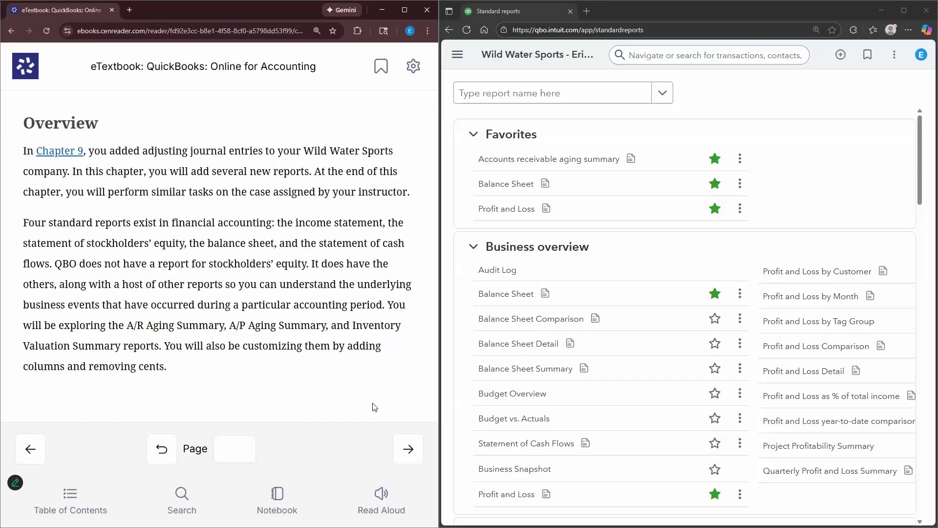
click(406, 455)
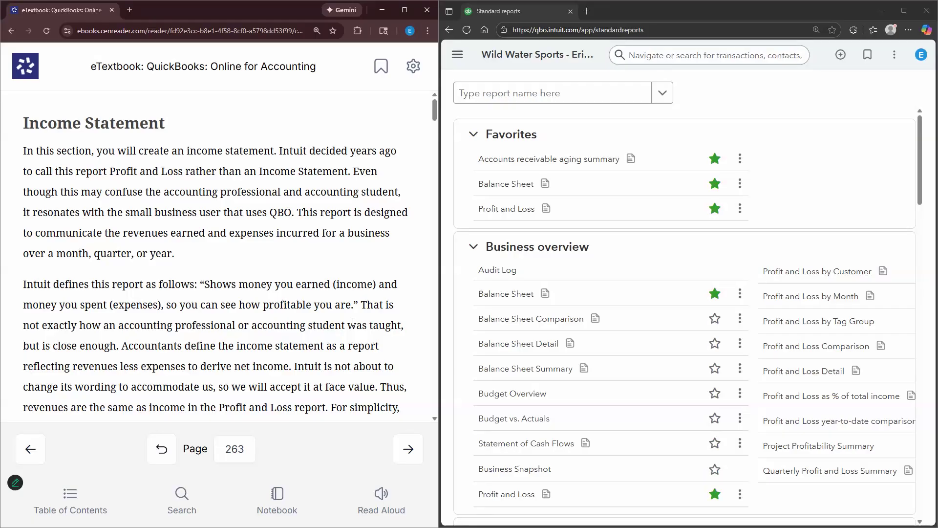
scroll(361, 324, down, 2)
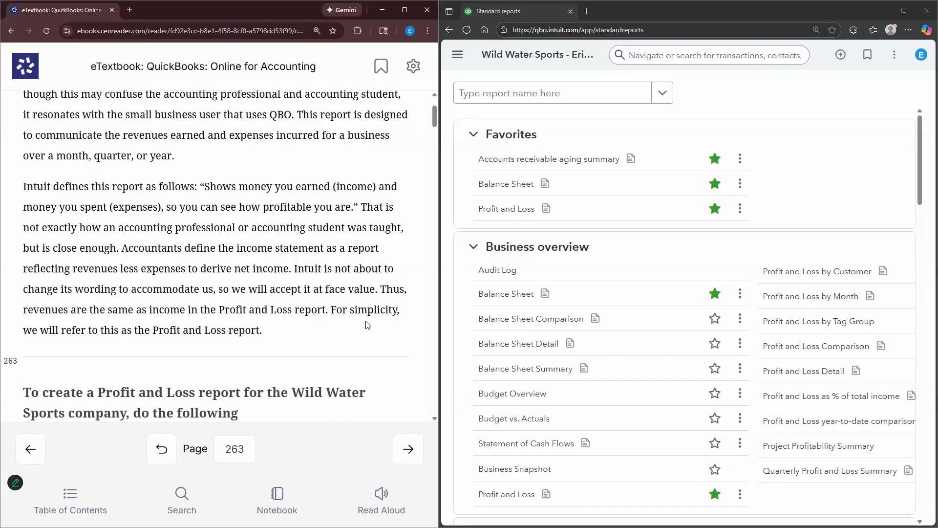
scroll(368, 325, down, 1)
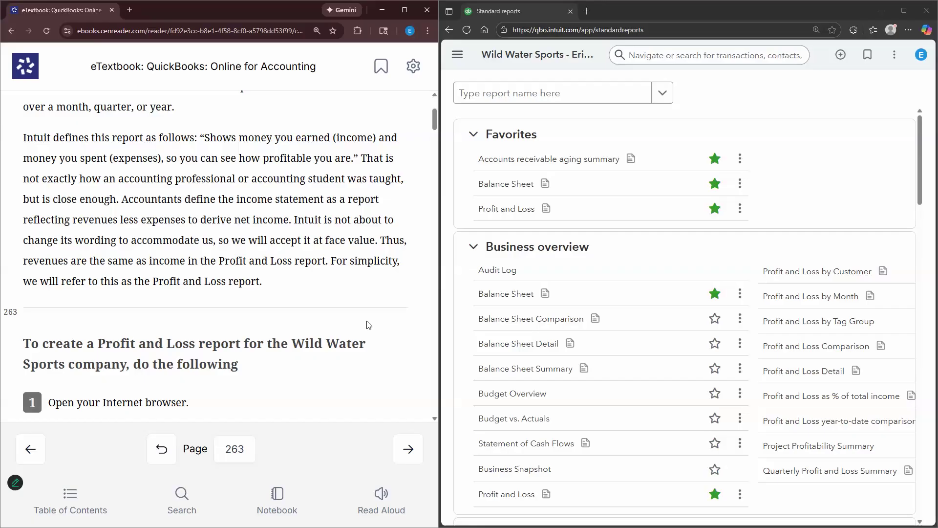
scroll(369, 325, down, 3)
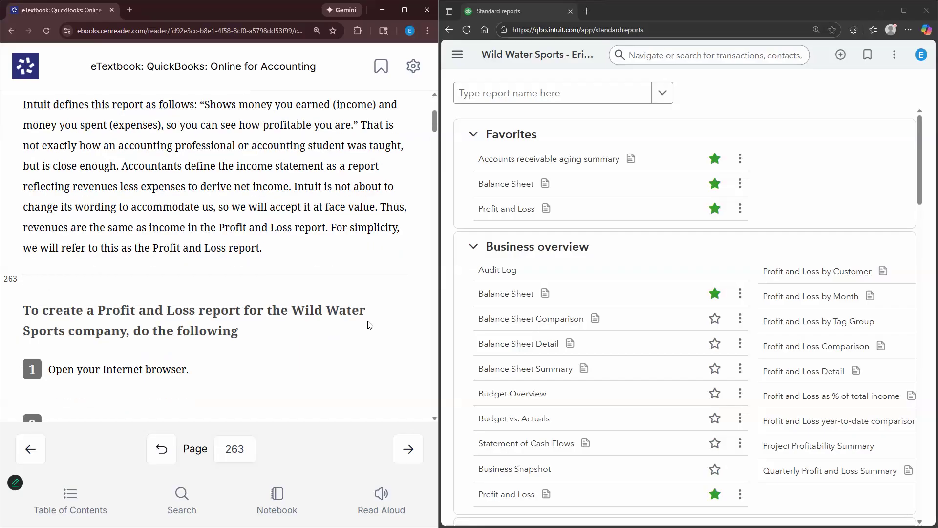
scroll(369, 321, down, 3)
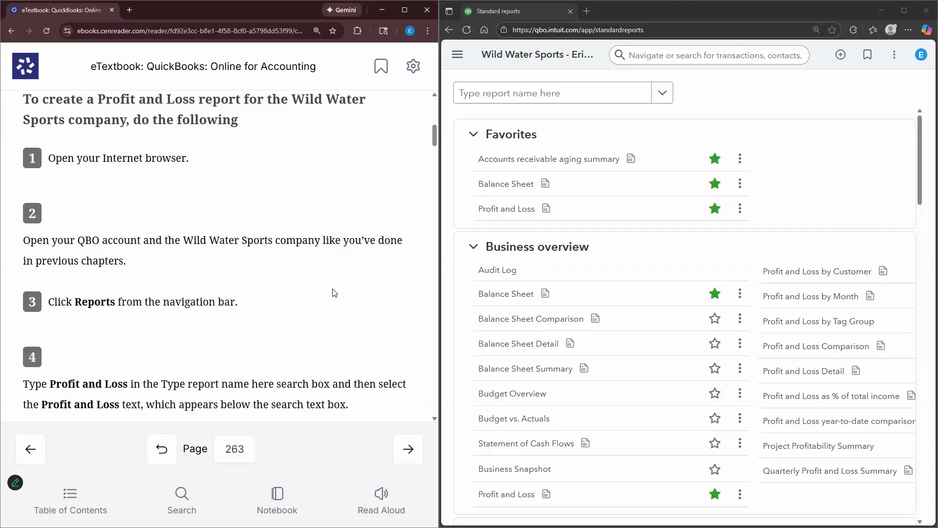
- Open the Profit and Loss report from the standard reports list
scroll(391, 196, down, 2)
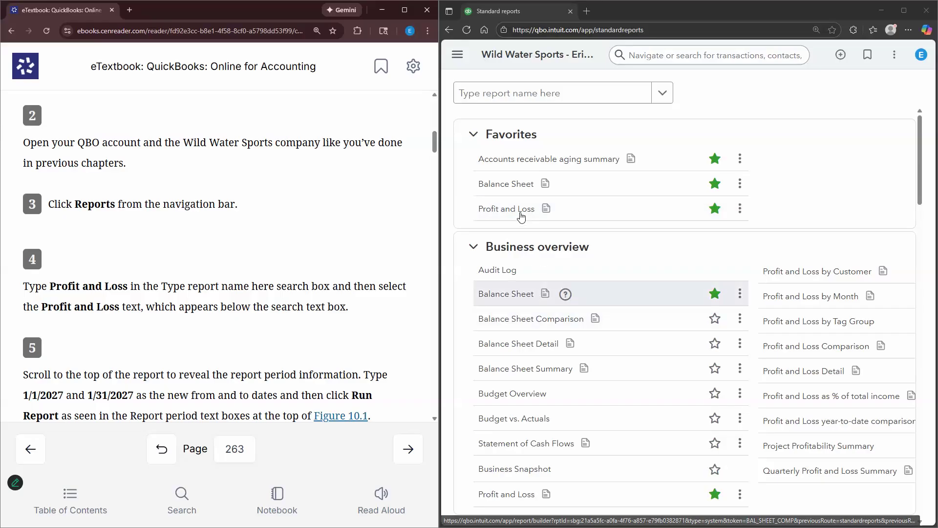
click(506, 97)
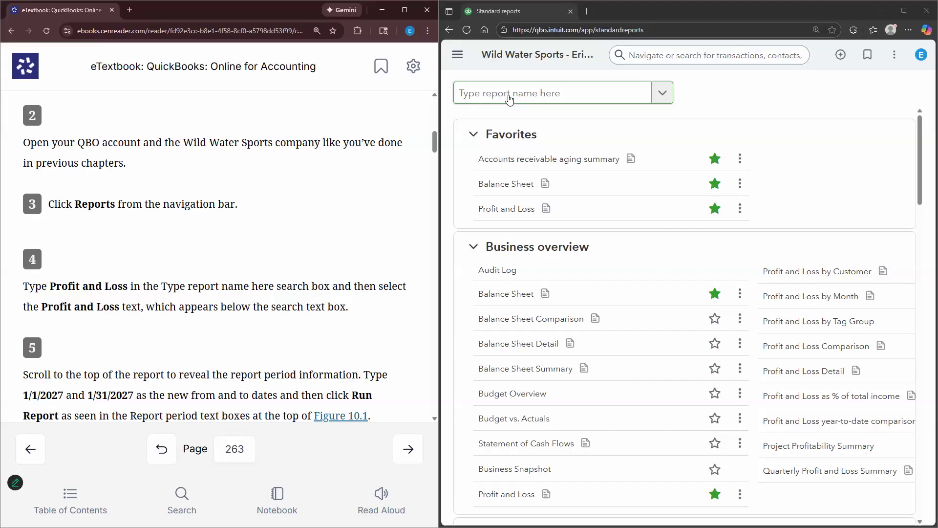
click(506, 208)
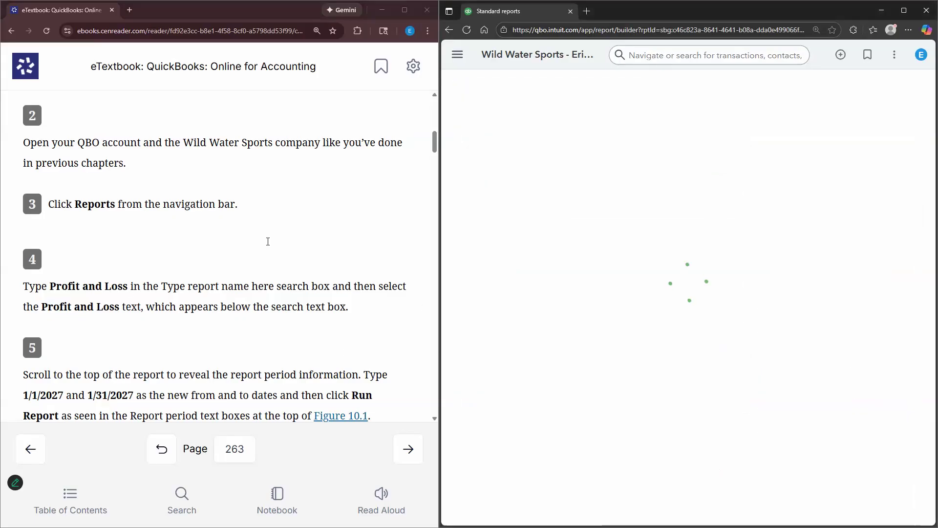
- Set the Profit and Loss report period from 01/01/2027 to 01/31/2027
scroll(269, 241, down, 2)
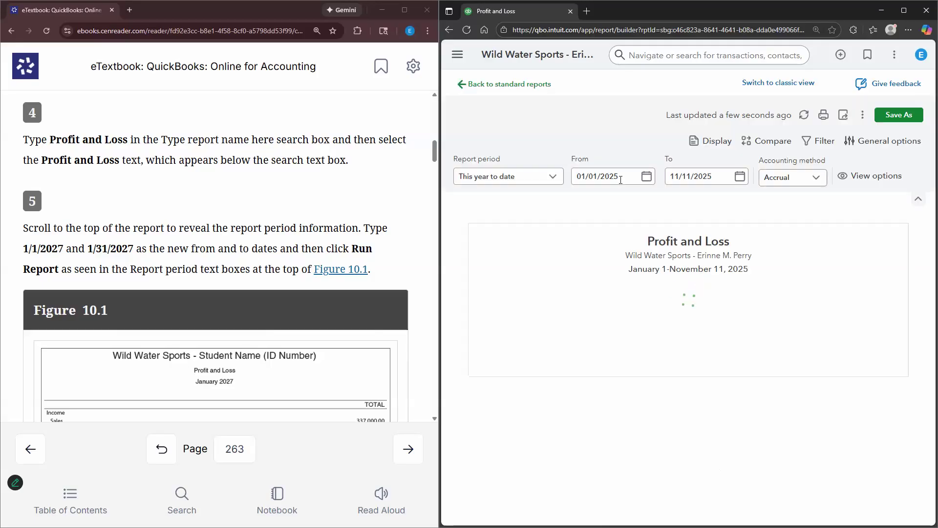
click(622, 185)
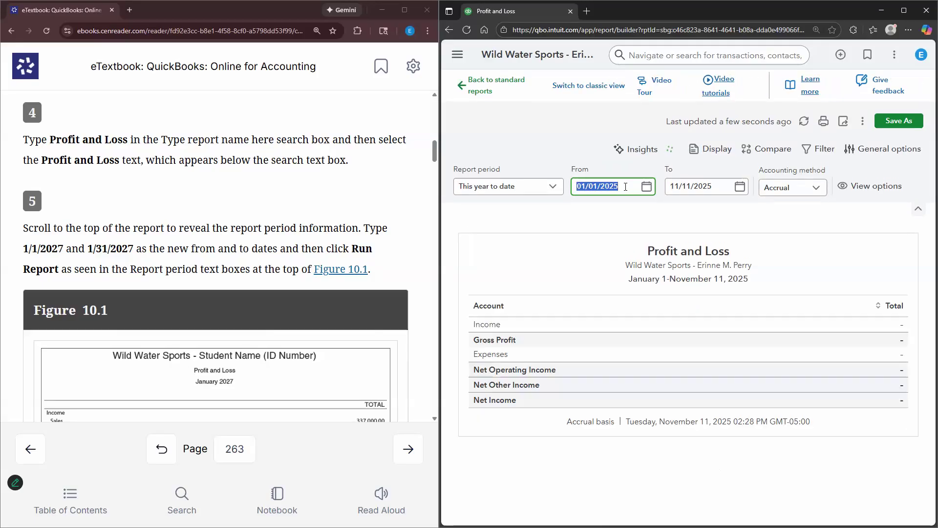
text(01/01/2027)
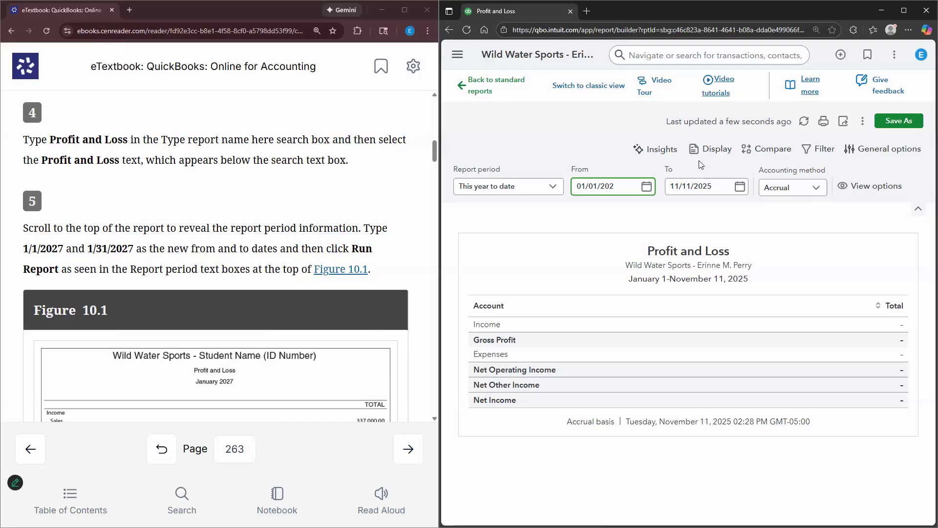
key(Tab)
text(01/)
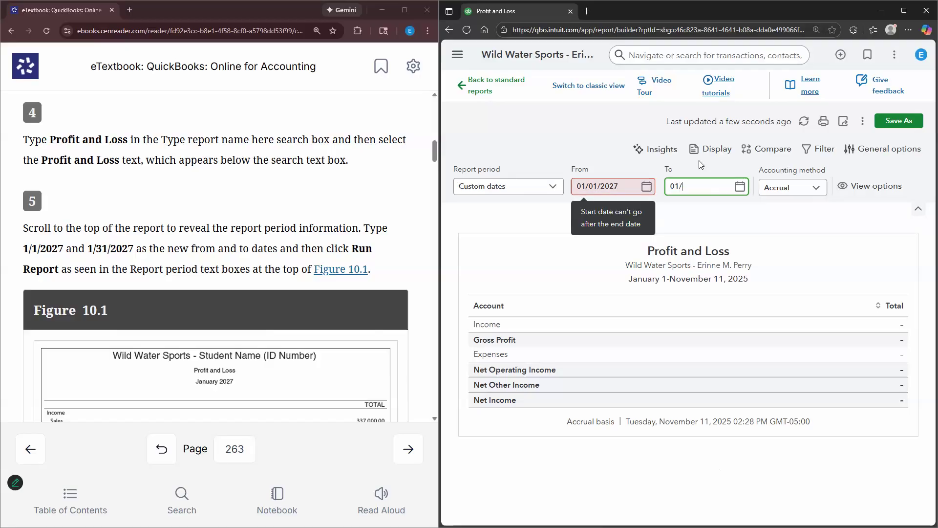
text(31/2027)
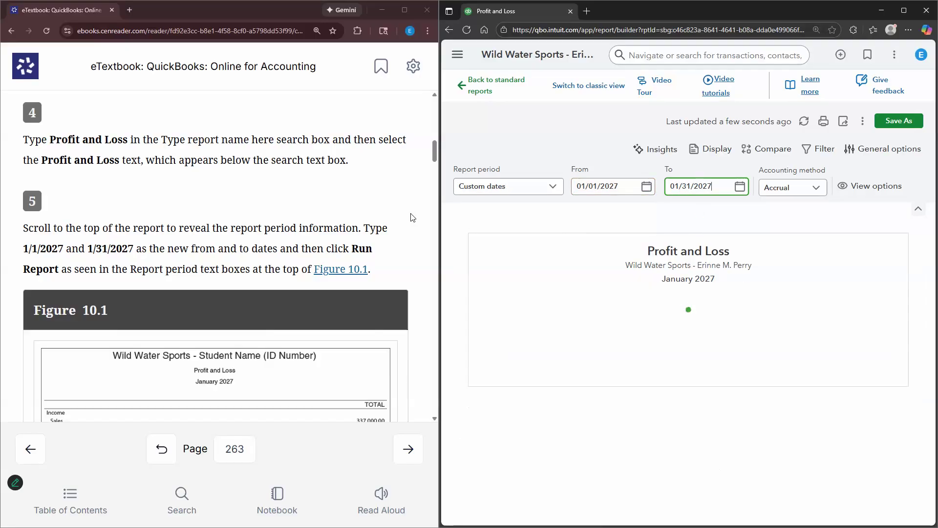
- Compare the January 2027 Profit and Loss report with Figure 10.1 in the eTextbook and read the instruction about collapsing it
scroll(331, 204, down, 4)
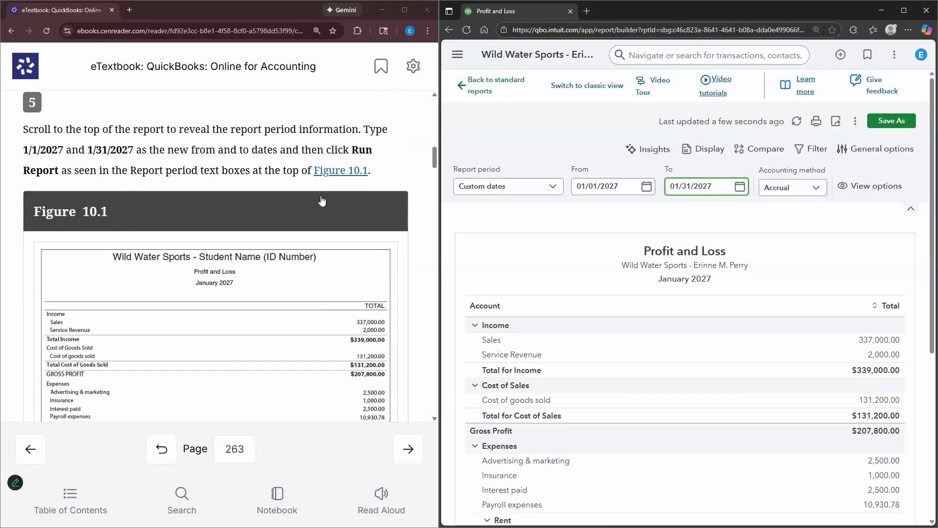
scroll(667, 299, down, 1)
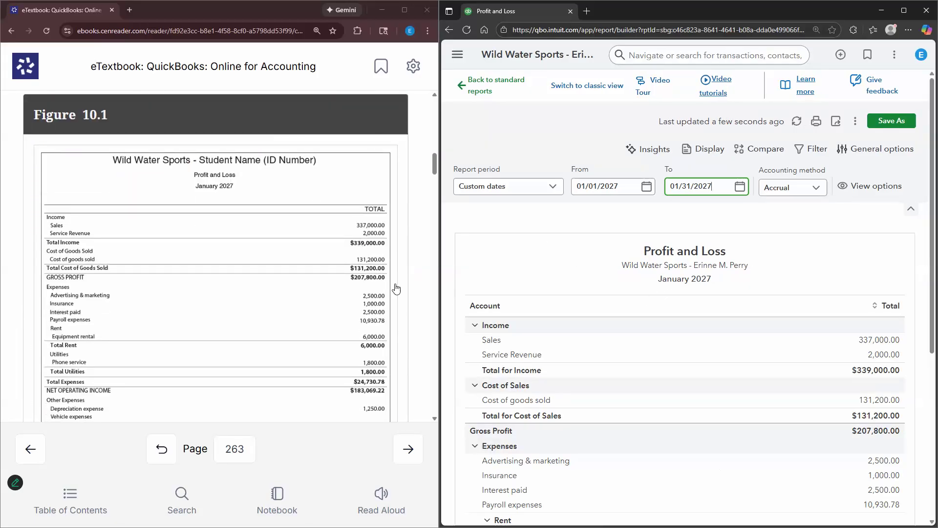
scroll(380, 307, down, 2)
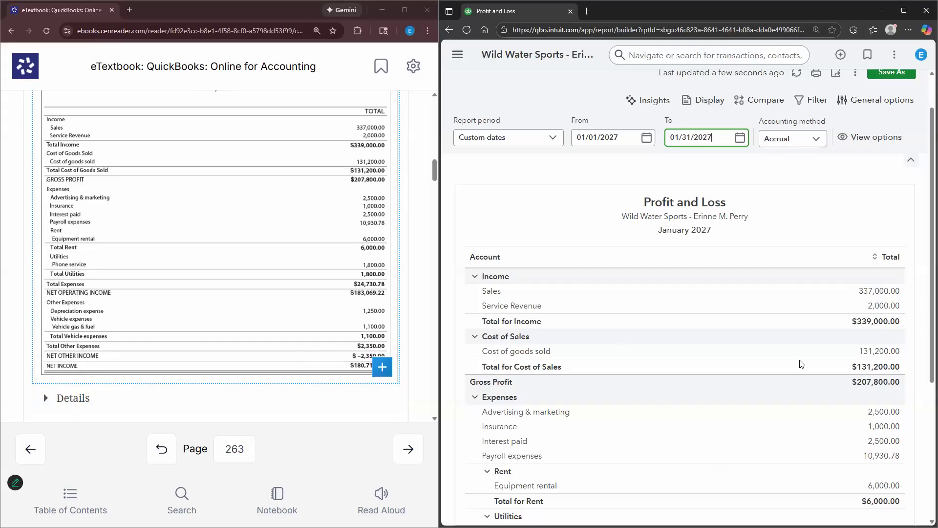
scroll(799, 364, down, 1)
scroll(800, 364, down, 4)
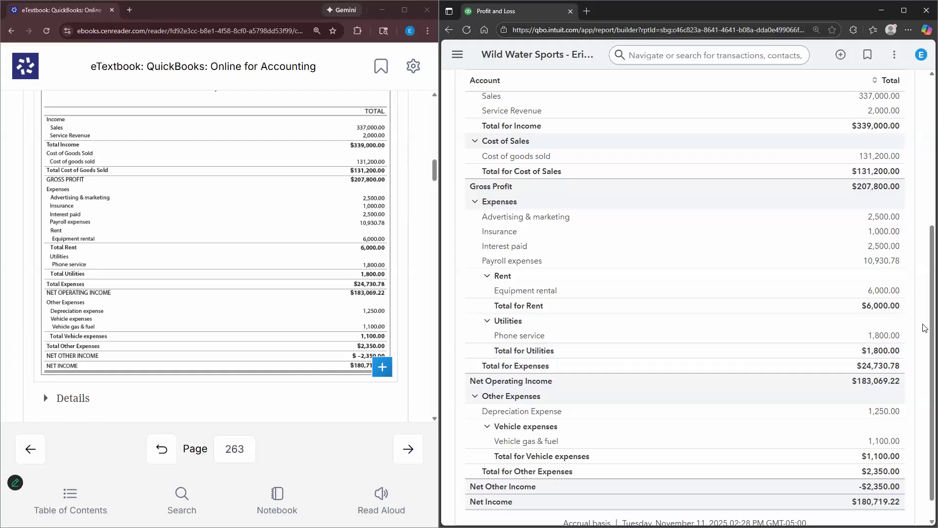
scroll(338, 304, down, 4)
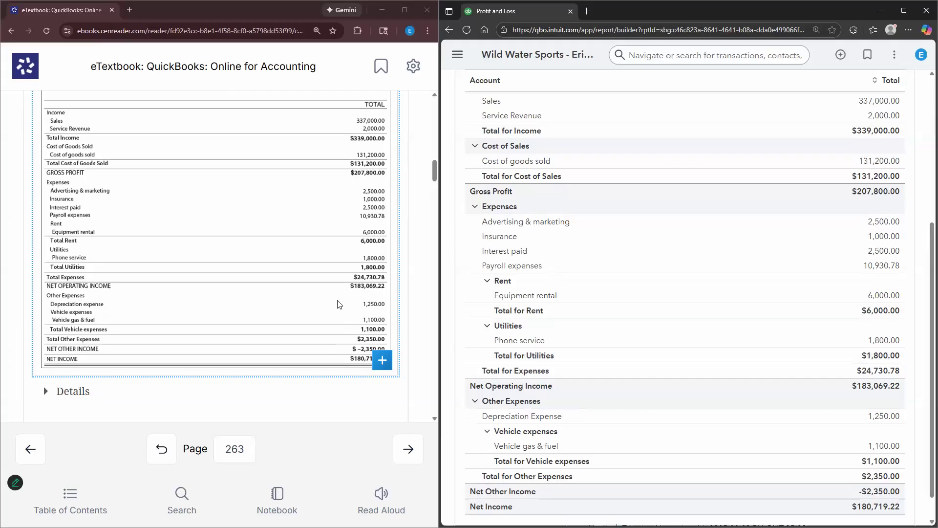
scroll(41, 287, down, 1)
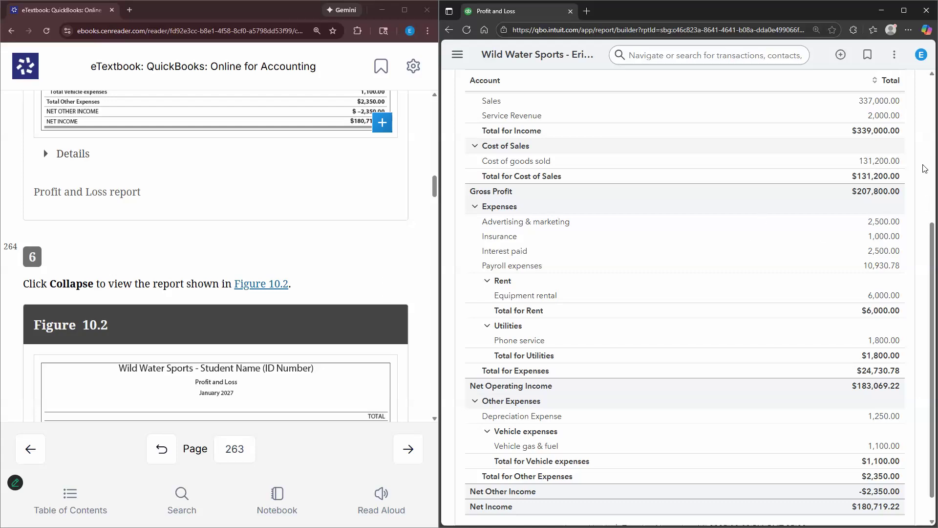
scroll(755, 246, up, 5)
scroll(725, 163, down, 2)
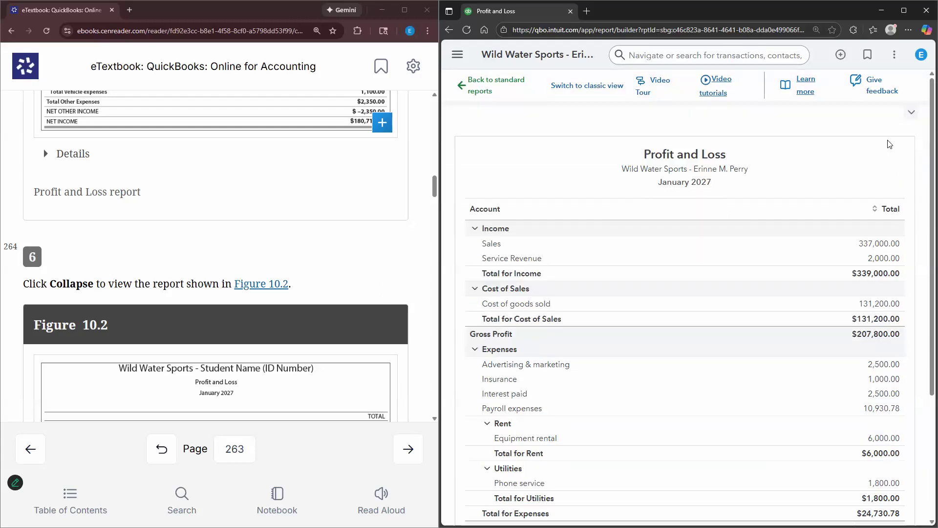
scroll(862, 143, up, 2)
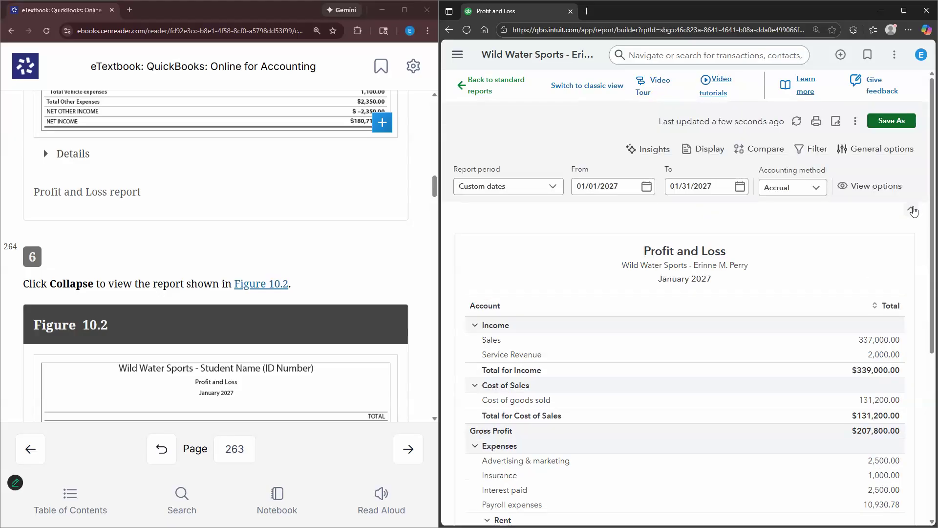
scroll(733, 187, down, 3)
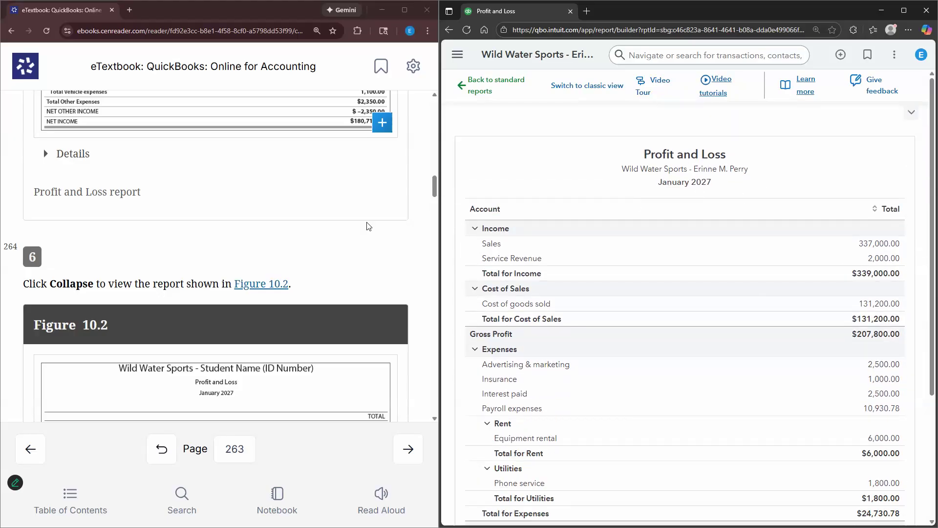
- Drill down into the Sales amount on the Profit and Loss report and view its transaction report enlarged to 150%
scroll(311, 254, down, 10)
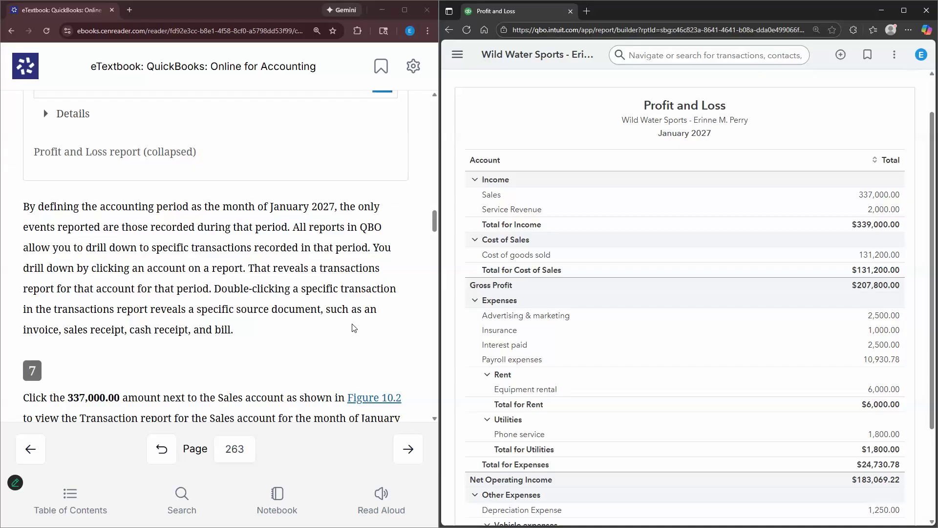
scroll(354, 328, down, 3)
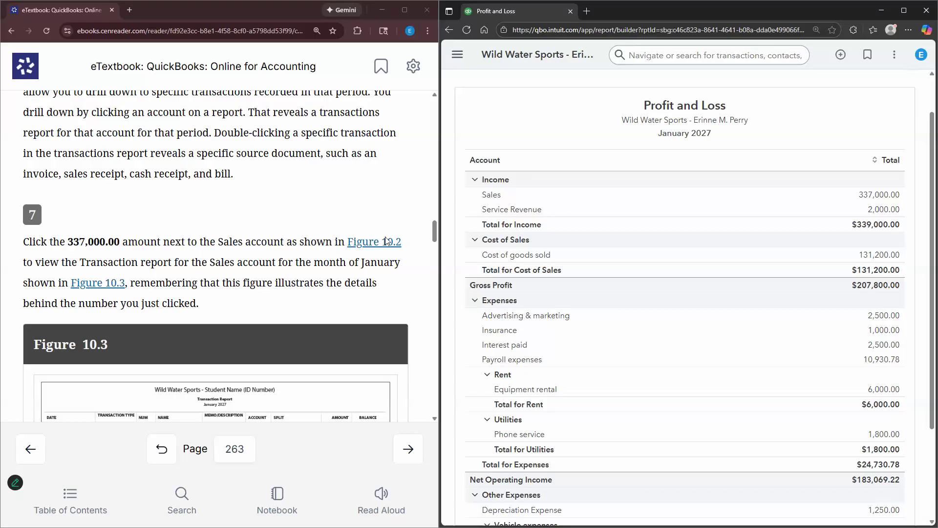
click(887, 195)
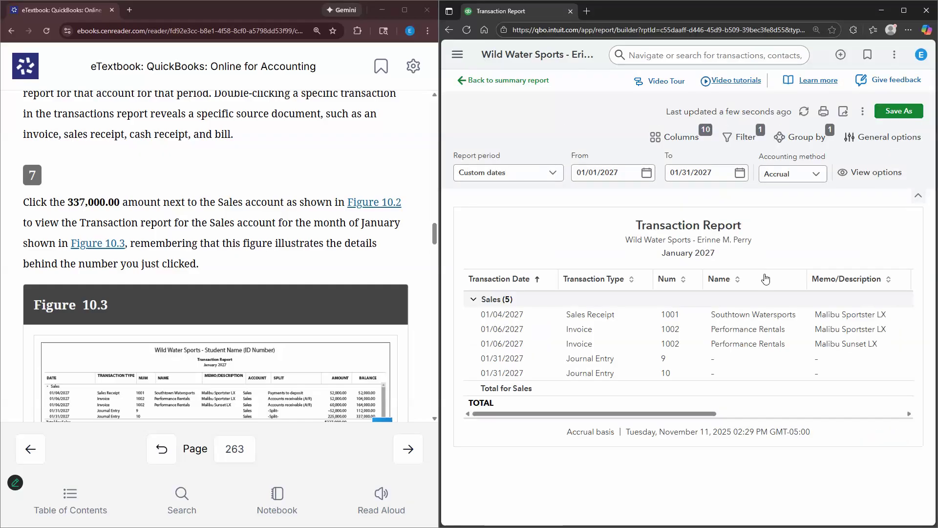
key(ctrl+plus)
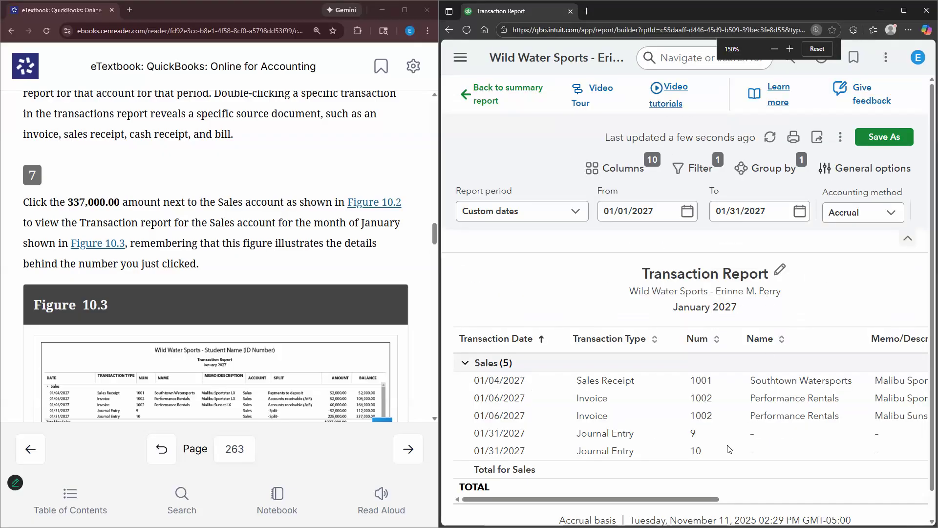
mouse_move(668, 498)
mouse_down()
mouse_move(764, 498)
mouse_move(681, 493)
mouse_up()
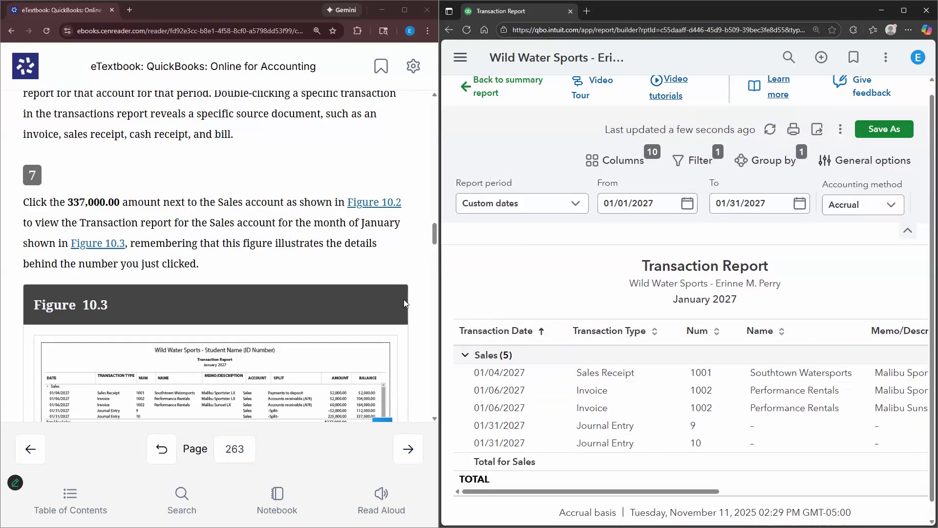
- Open invoice 1002 for Performance Rentals from the transaction report and review it against Figure 10.4 in the eTextbook
scroll(381, 308, down, 2)
scroll(282, 338, down, 4)
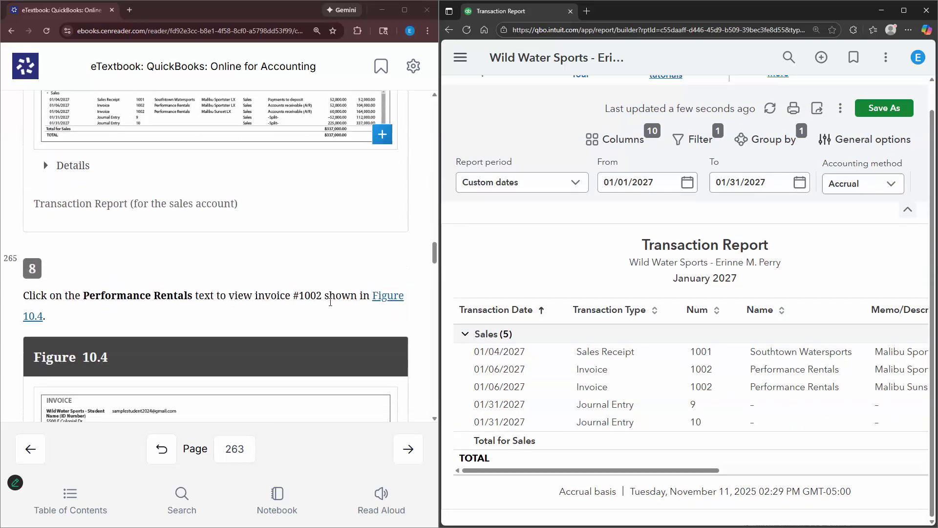
click(698, 388)
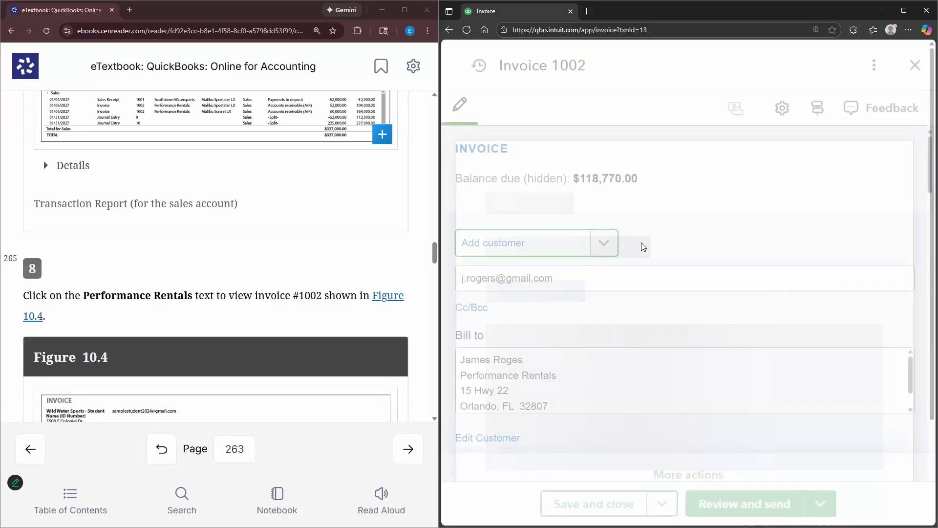
scroll(349, 263, down, 1)
scroll(573, 255, down, 1)
scroll(573, 255, down, 2)
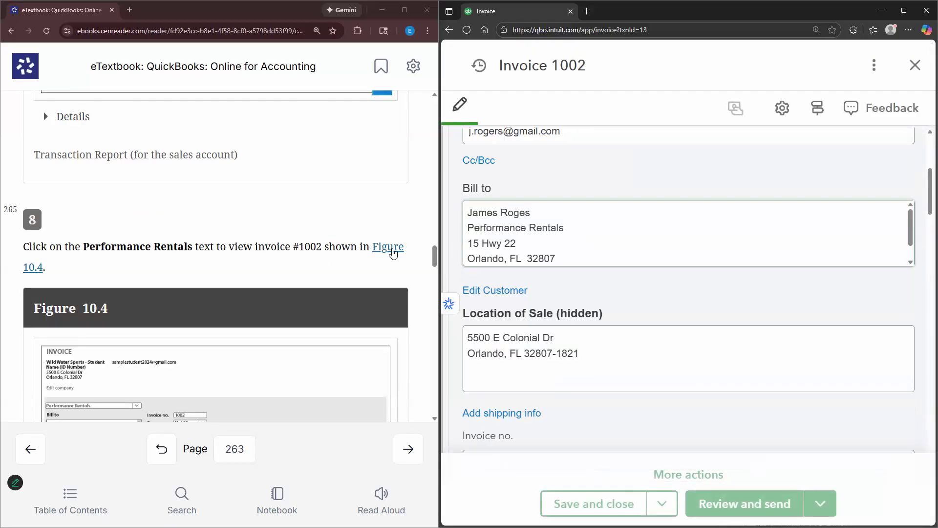
scroll(348, 293, down, 4)
scroll(418, 256, down, 4)
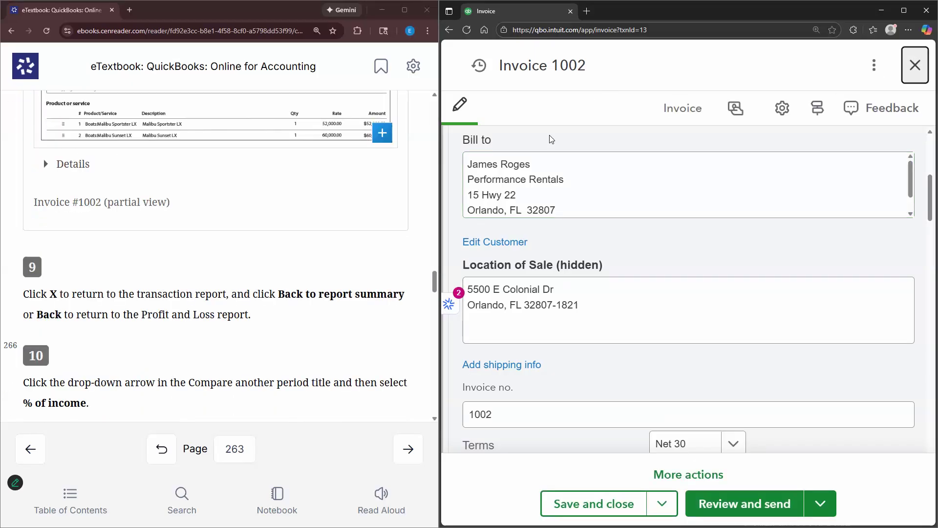
- Leave invoice 1002 and go back through the transaction report to the Profit and Loss report
key(alt+Left)
scroll(506, 96, up, 1)
click(506, 96)
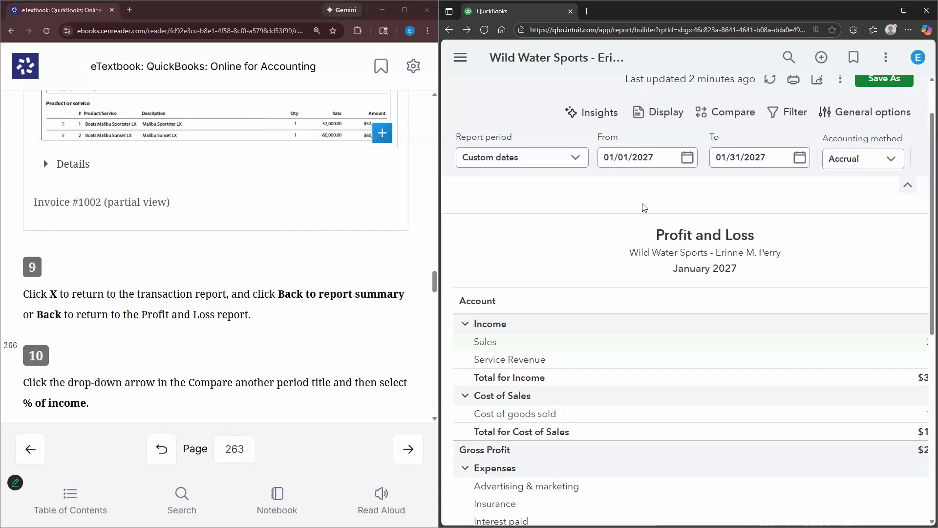
- Add the % of Income calculation to the January 2027 Profit and Loss report
scroll(191, 295, down, 2)
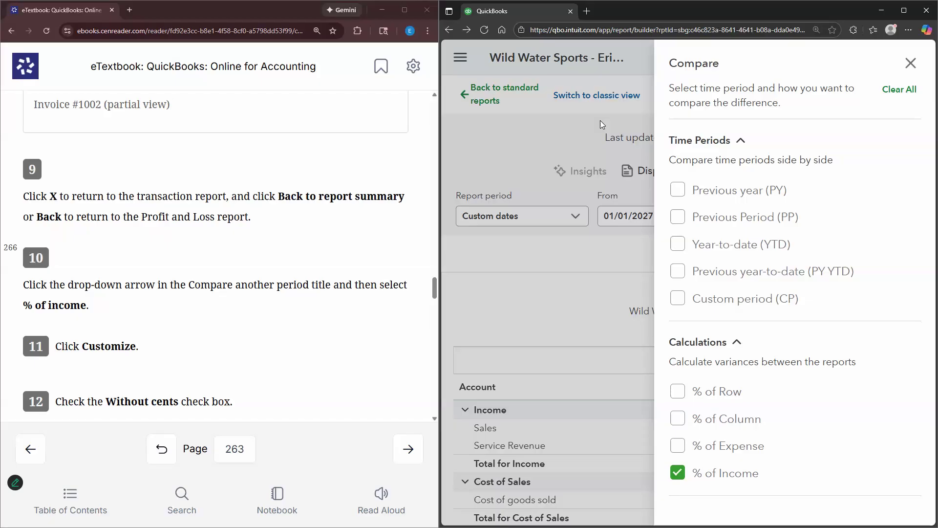
click(608, 169)
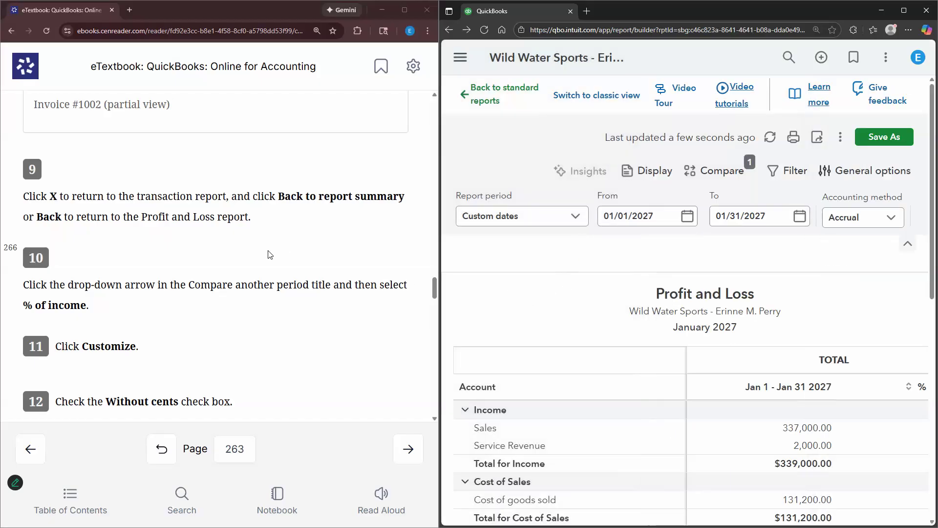
- Try to round the Profit and Loss report's amounts to the nearest whole number, following eTextbook steps 11 and 12
scroll(84, 313, down, 1)
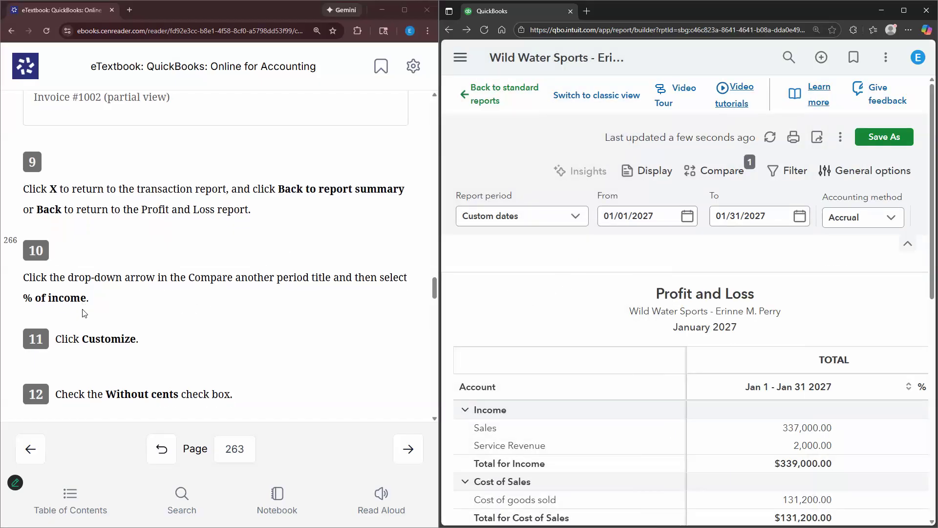
scroll(85, 312, down, 1)
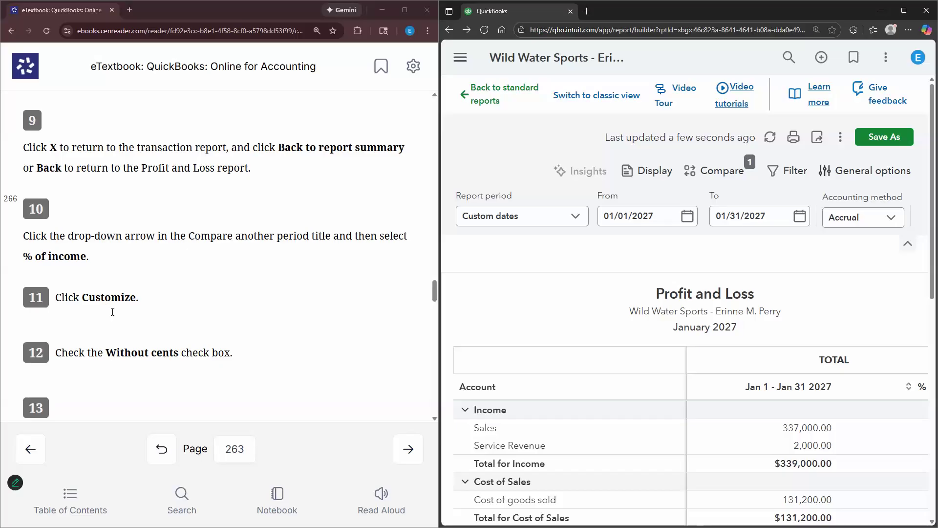
click(890, 172)
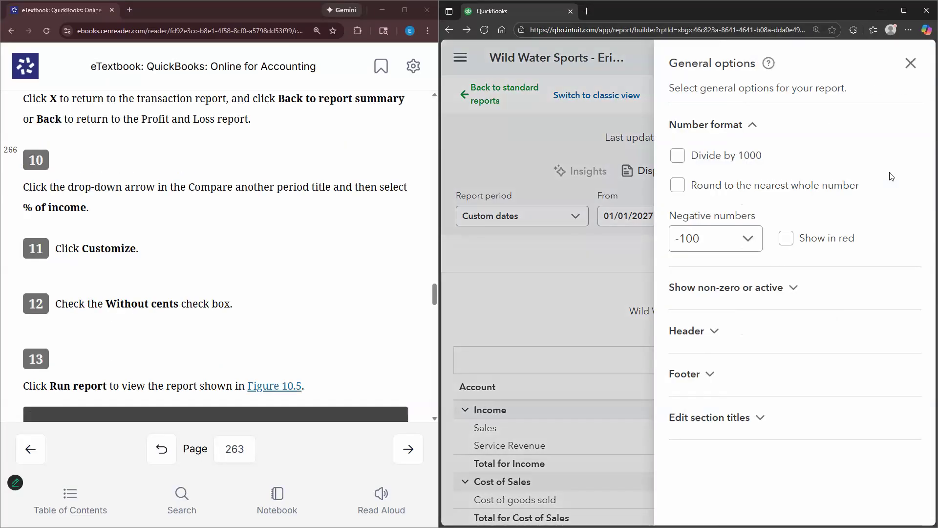
click(678, 188)
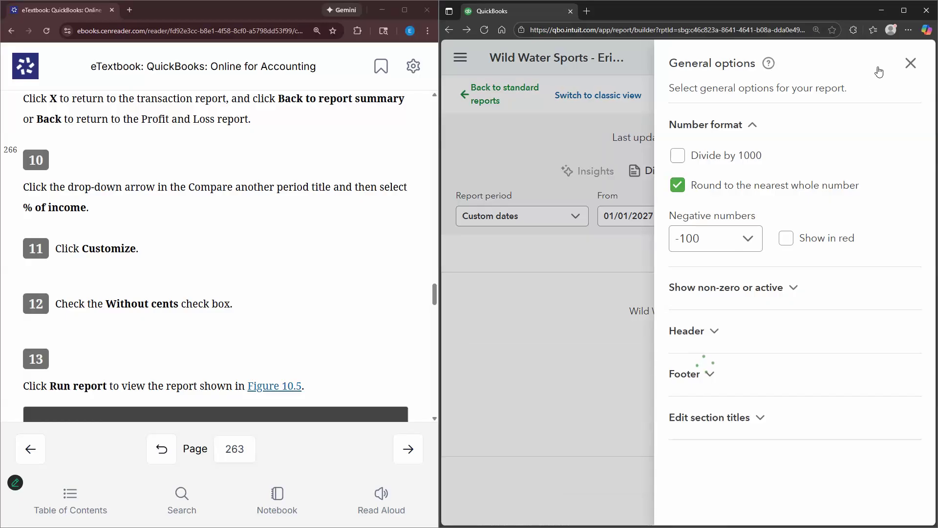
click(911, 65)
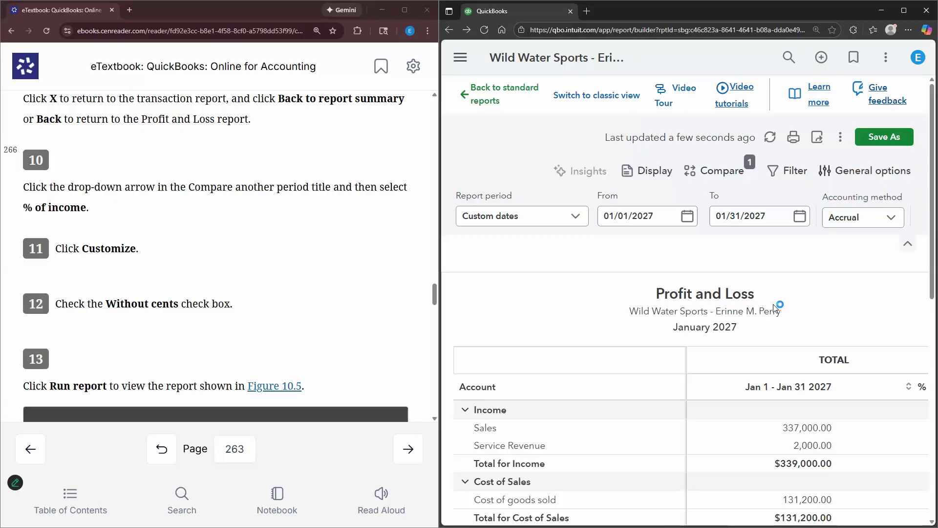
- Check the report against Figure 10.5 in the eTextbook and set its number format to round to the nearest whole number
scroll(811, 331, down, 6)
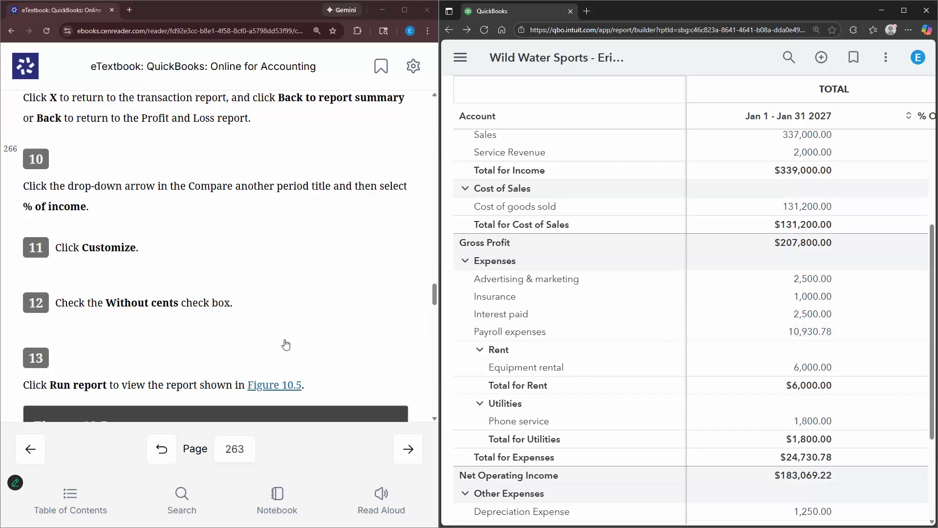
scroll(281, 297, down, 5)
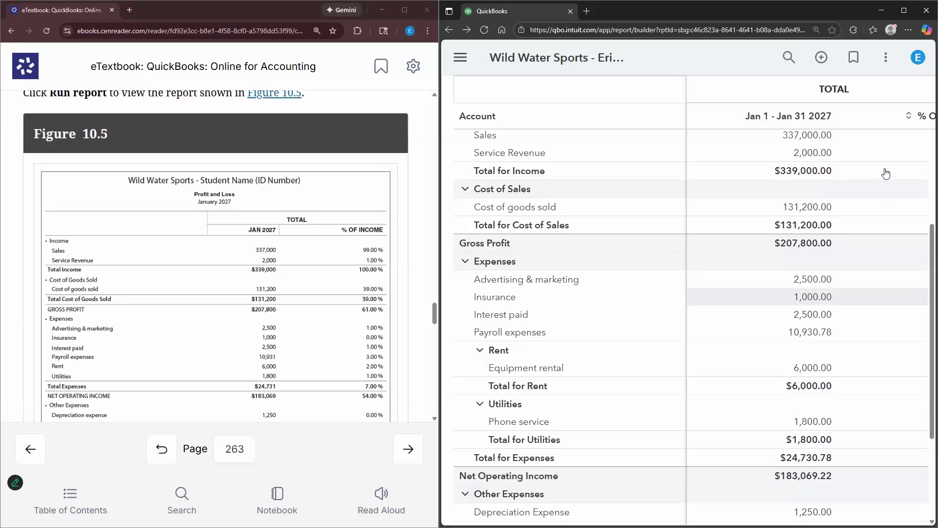
scroll(885, 174, up, 6)
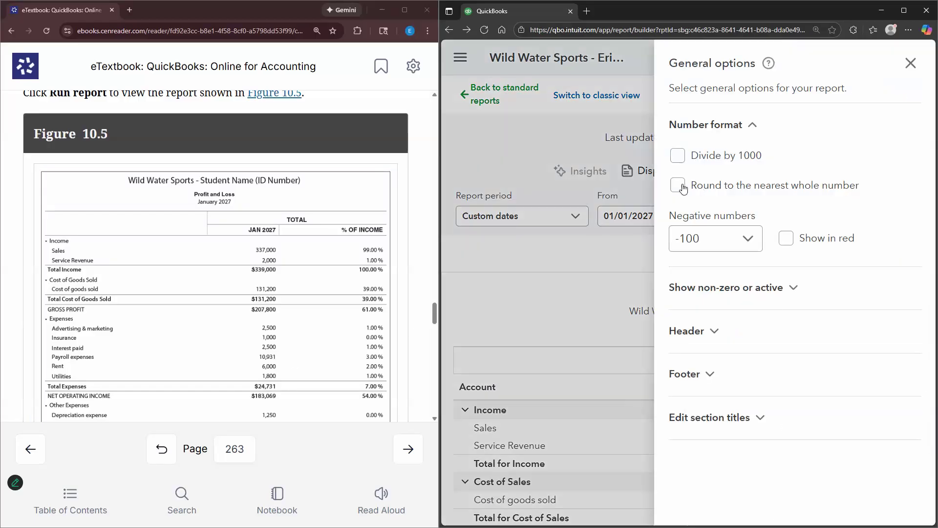
click(678, 185)
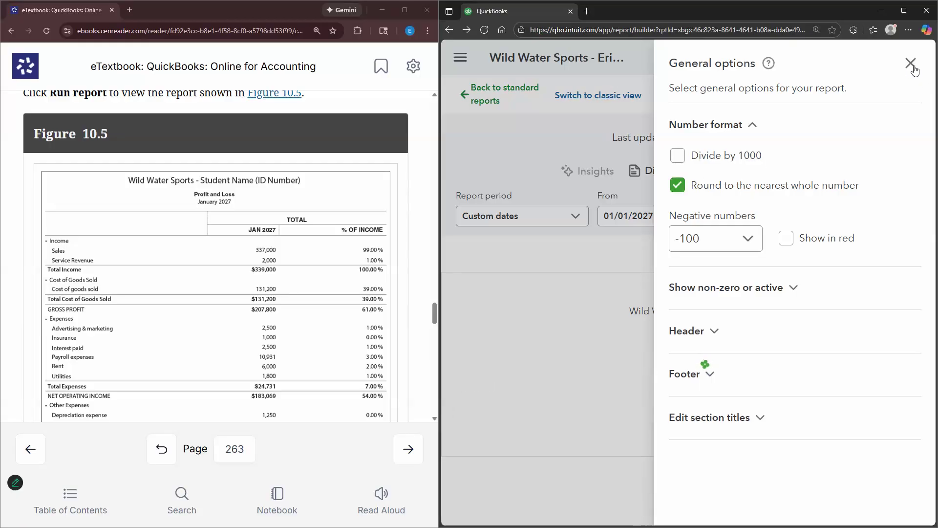
click(915, 71)
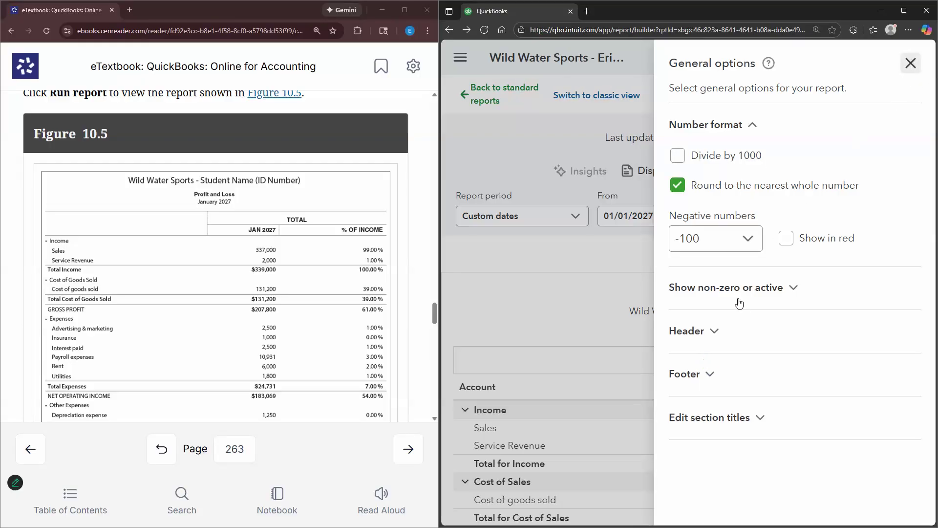
scroll(774, 288, down, 5)
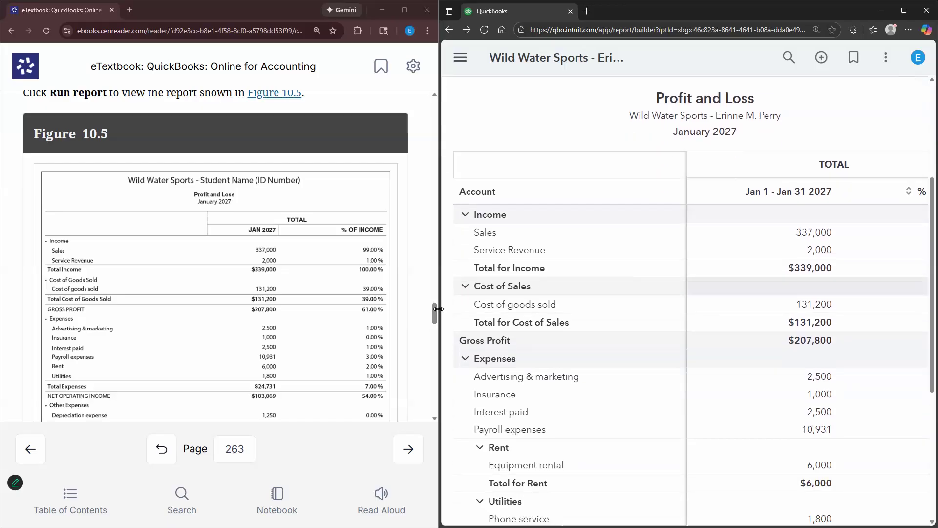
scroll(326, 270, down, 7)
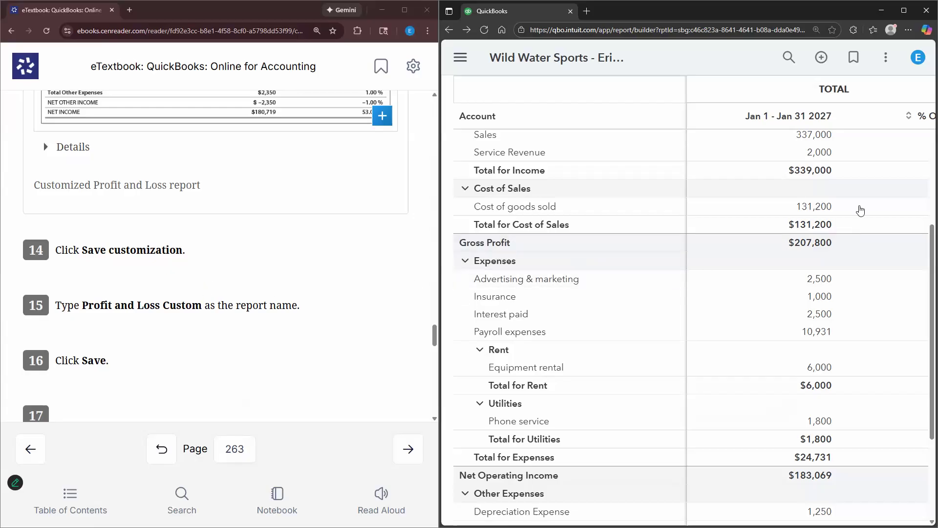
- Save the customized report as a new report named Profit and Loss Custom
scroll(863, 195, up, 6)
click(884, 136)
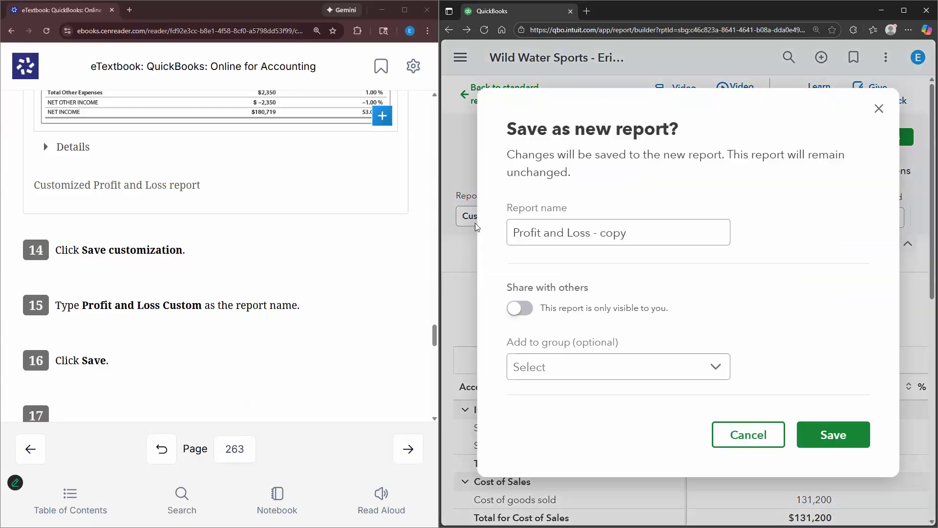
drag(630, 234, 589, 233)
text(Custom)
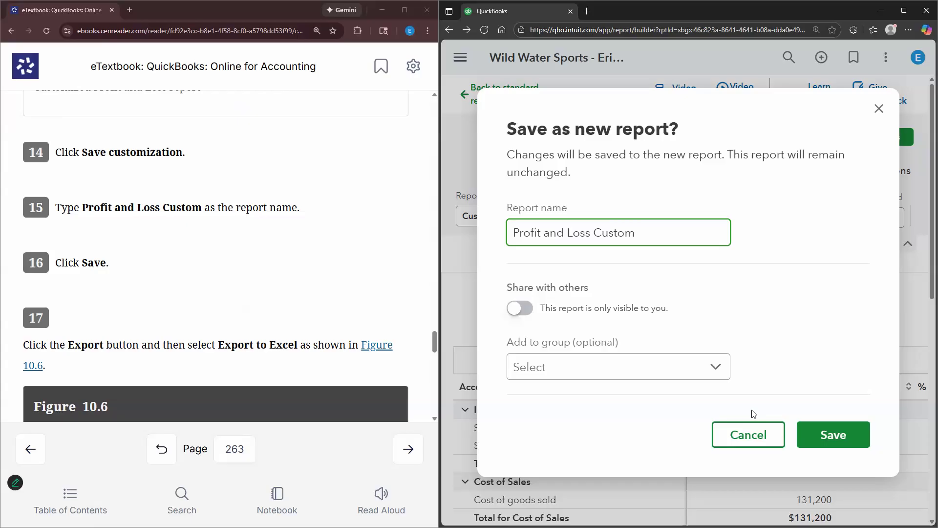
click(813, 436)
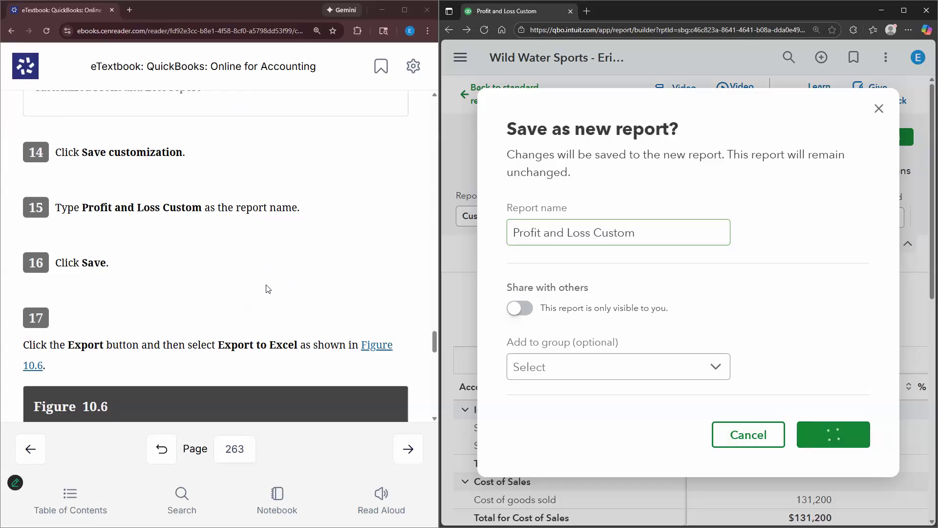
- View the saved report's export options and read eTextbook steps 17 to 19 on exporting to Excel, including Figures 10.6 and 10.7
scroll(141, 306, down, 1)
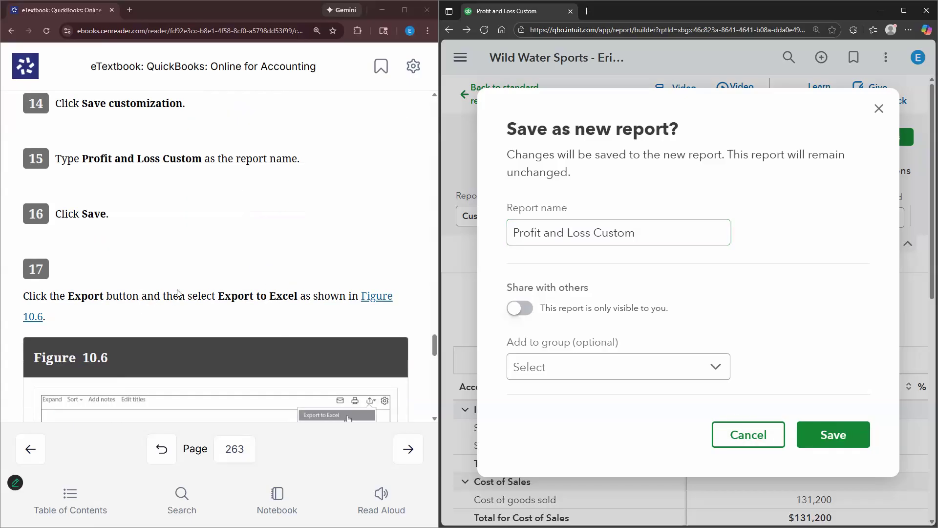
scroll(232, 262, down, 1)
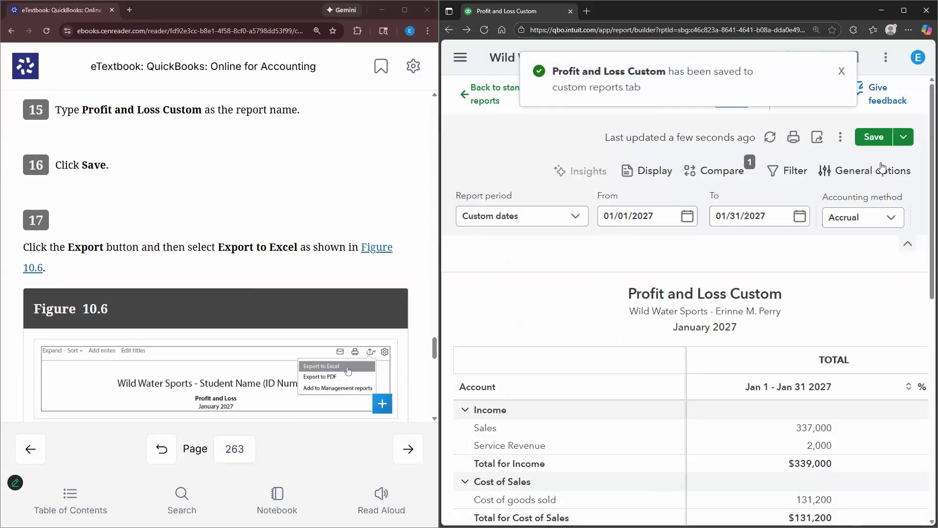
click(817, 137)
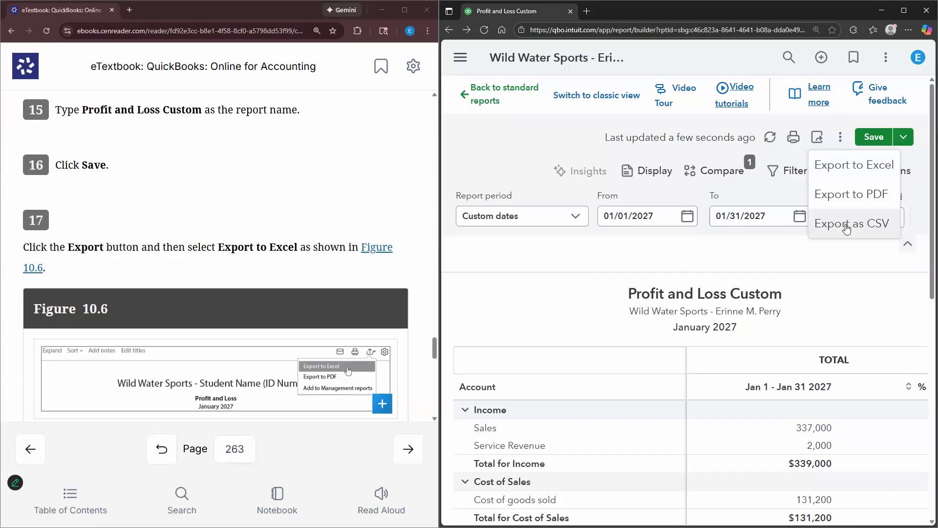
scroll(327, 203, down, 6)
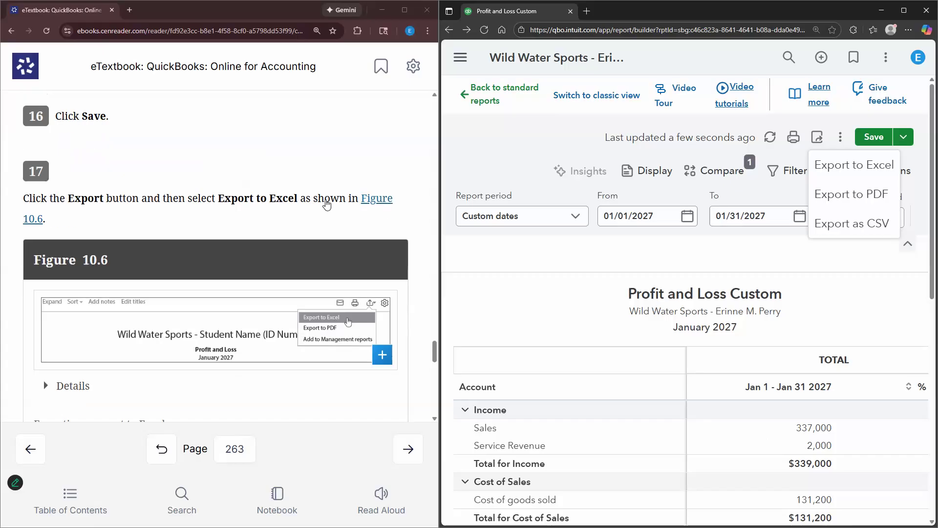
scroll(271, 221, down, 1)
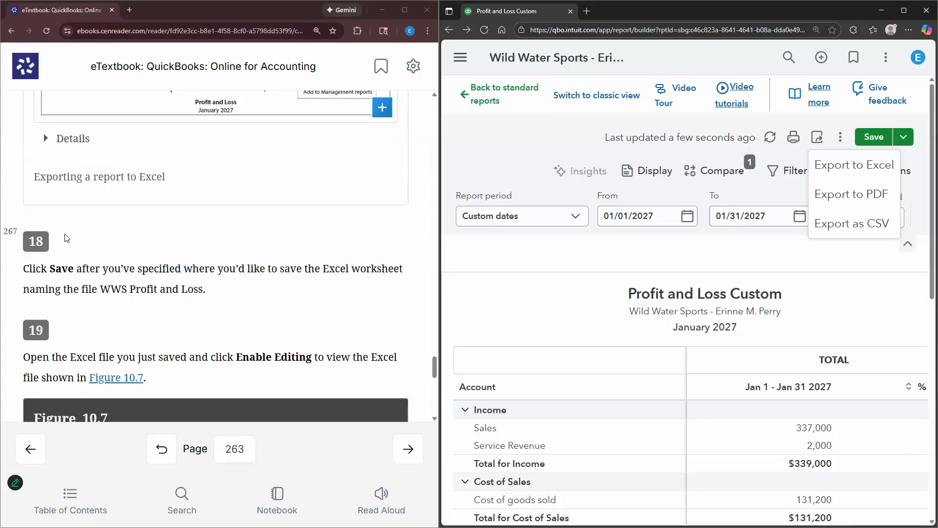
scroll(188, 237, down, 1)
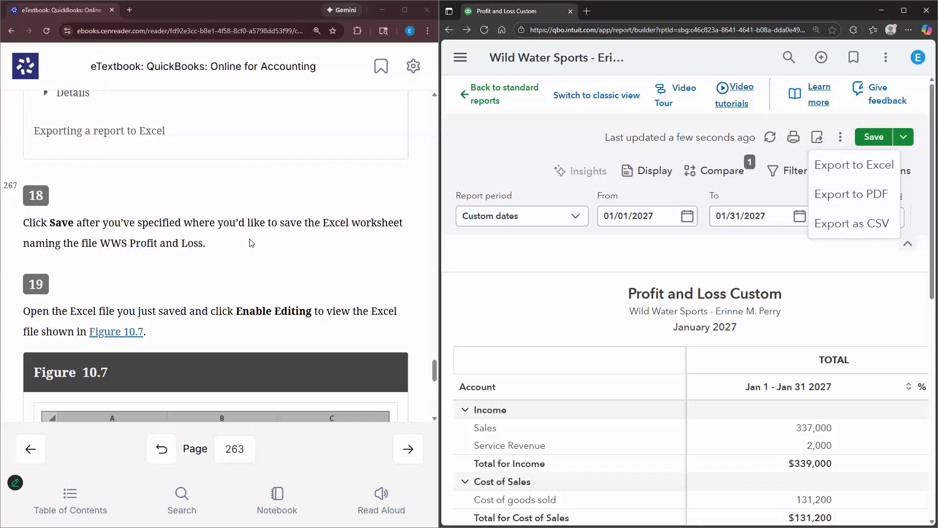
scroll(151, 204, down, 3)
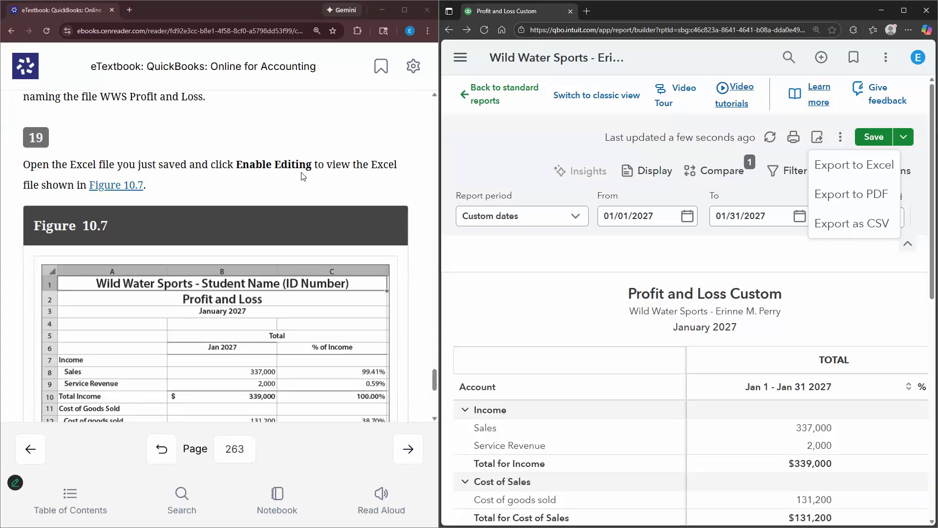
scroll(281, 186, down, 7)
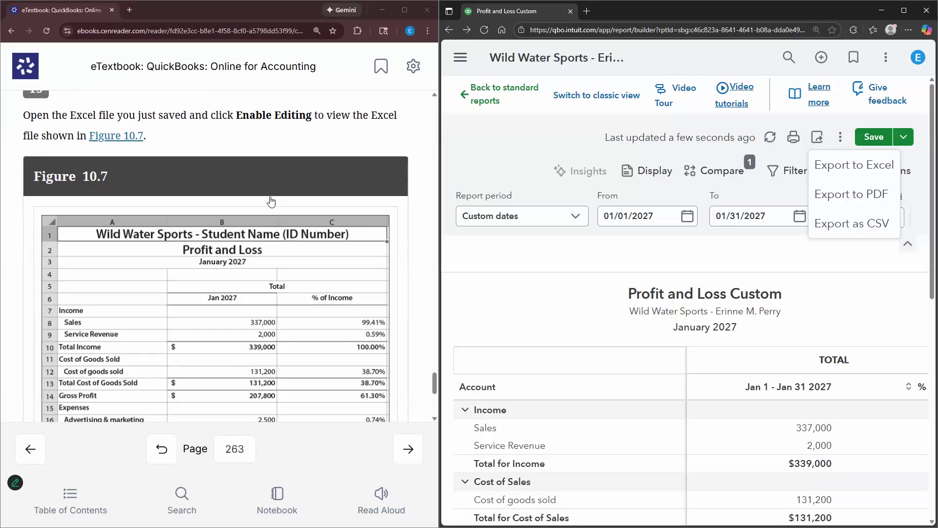
scroll(270, 209, down, 1)
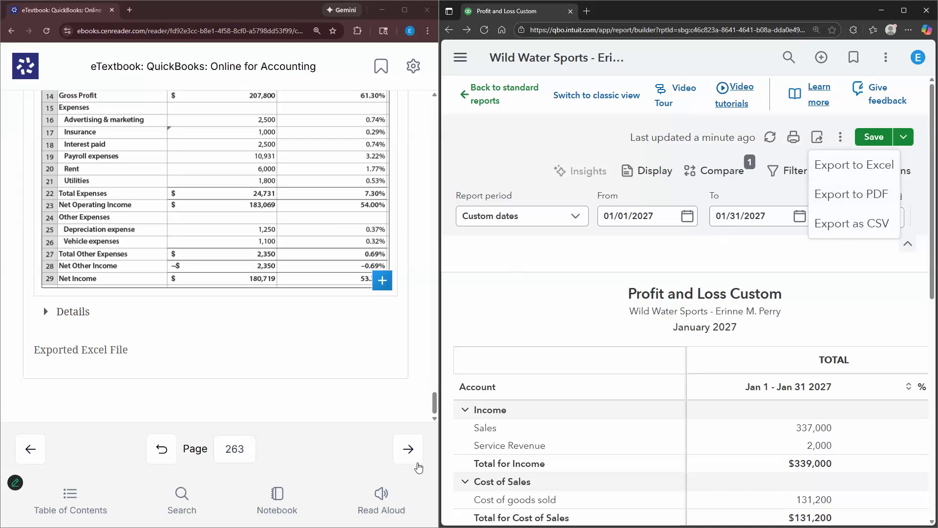
- Advance the eTextbook to the Balance Sheet section and open the Balance Sheet report from the standard reports
click(409, 448)
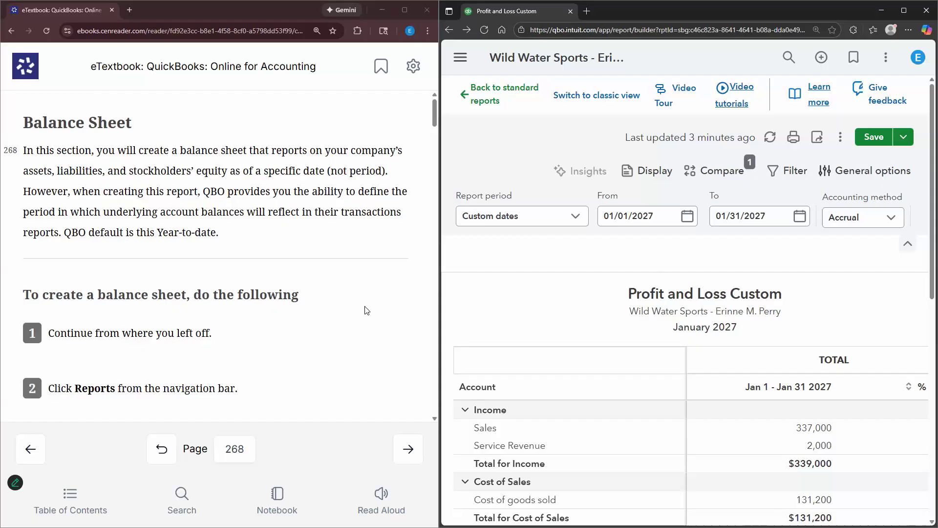
scroll(366, 310, down, 4)
click(501, 99)
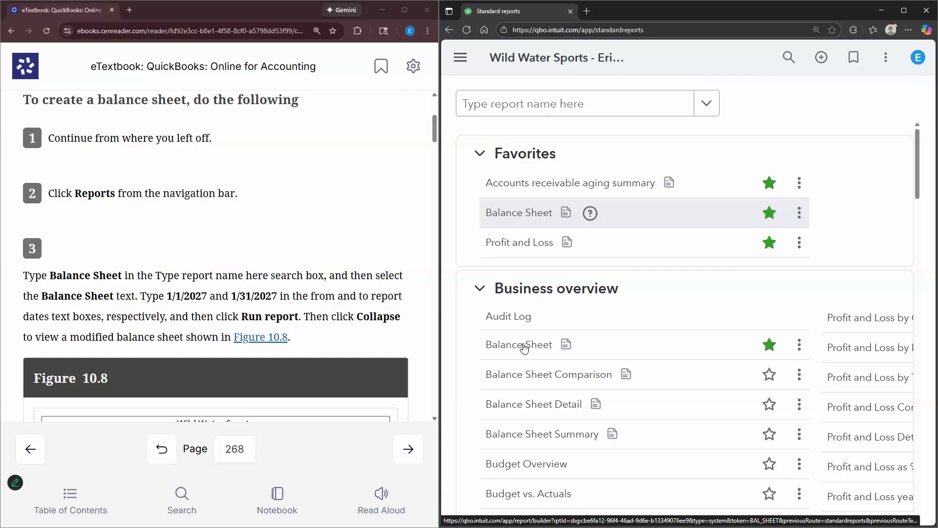
click(540, 103)
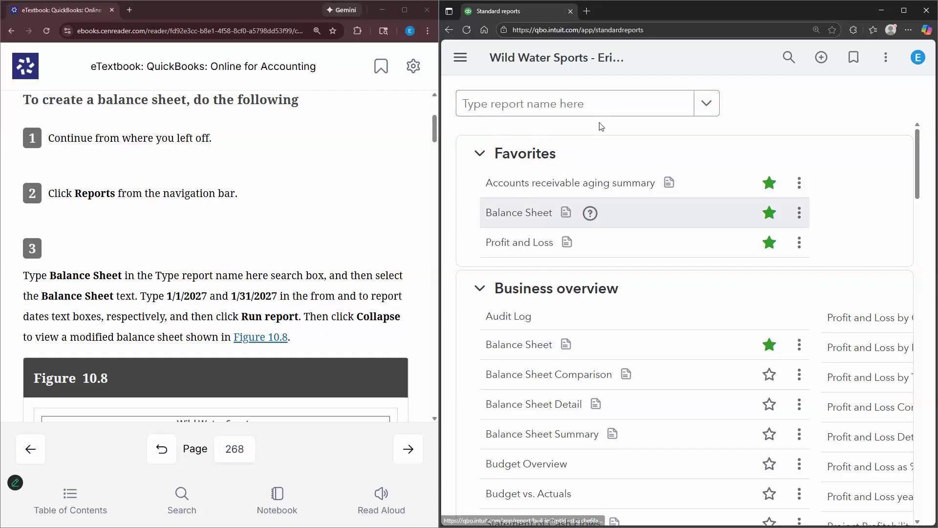
click(519, 212)
- Set the Balance Sheet report dates from 01/01/2027 to 01/31/2027
click(660, 215)
double_click(661, 214)
click(661, 215)
key(BackSpace)
text(7)
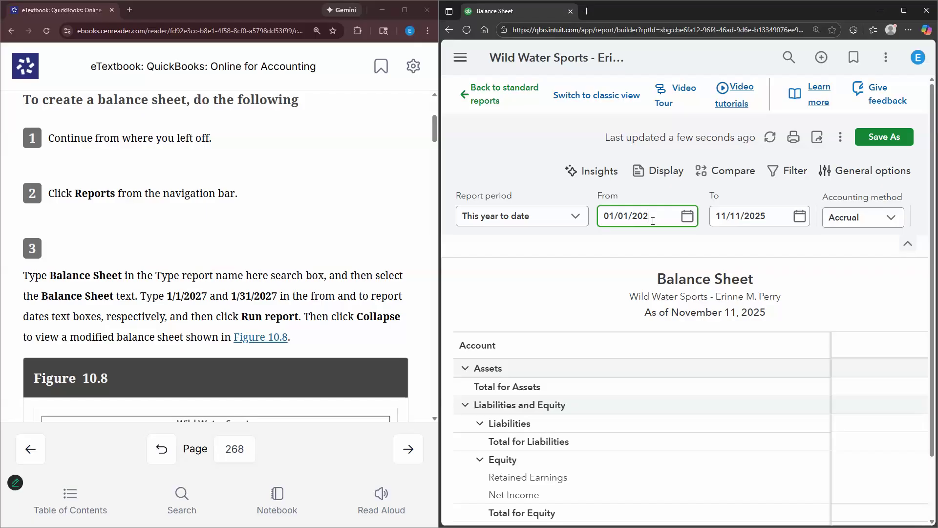
click(745, 216)
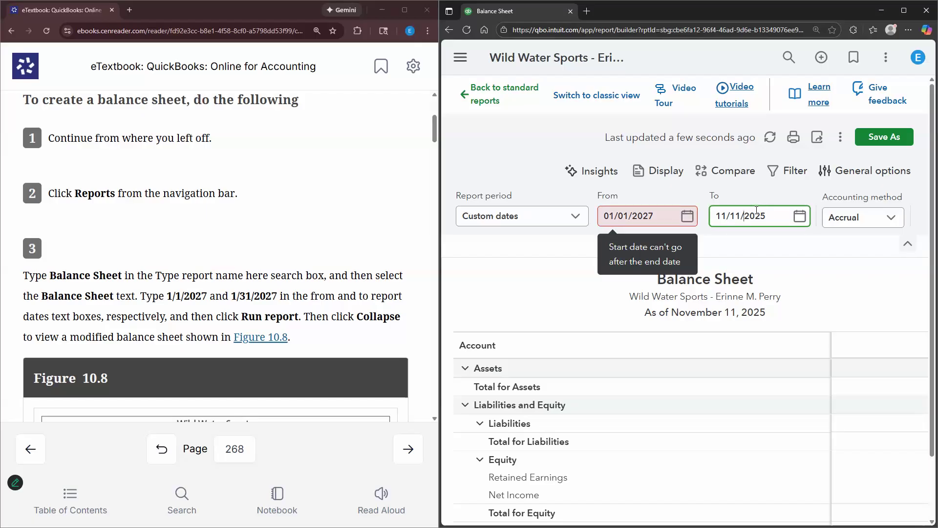
double_click(756, 216)
text(0)
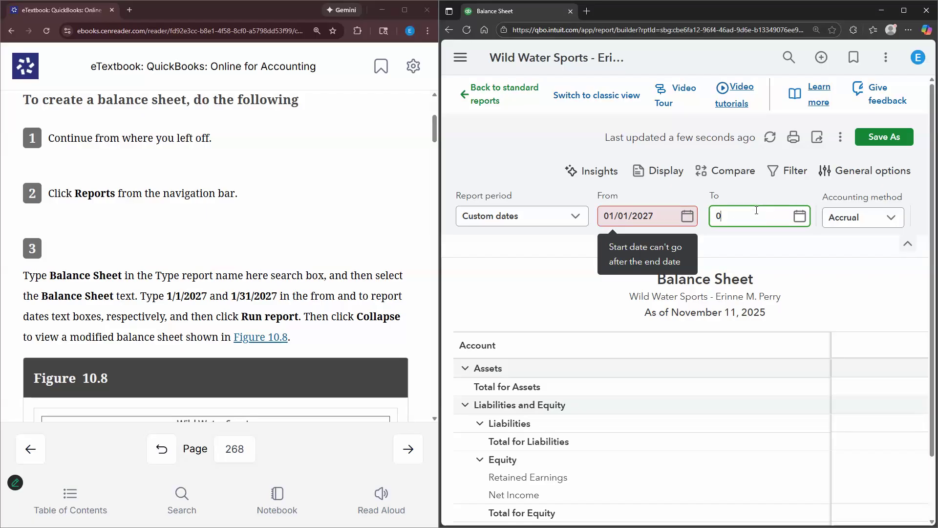
text(1/31/20)
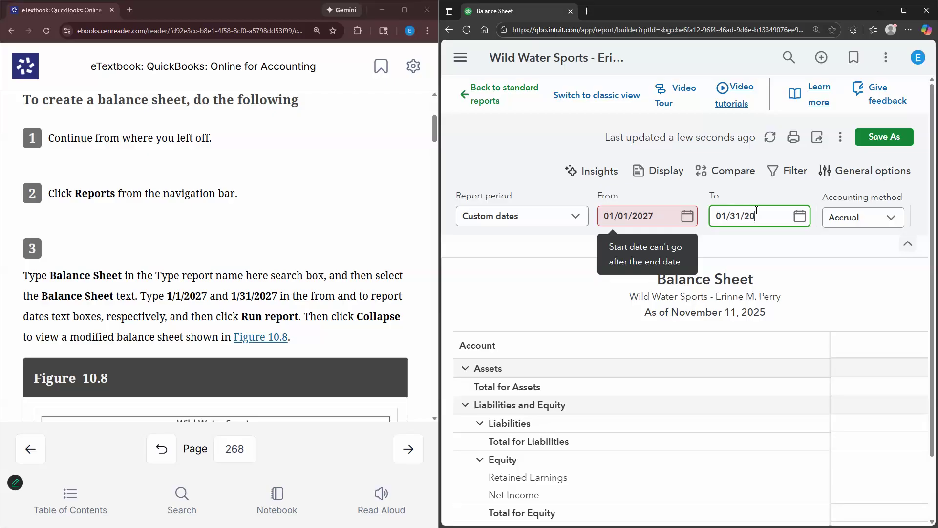
text(27)
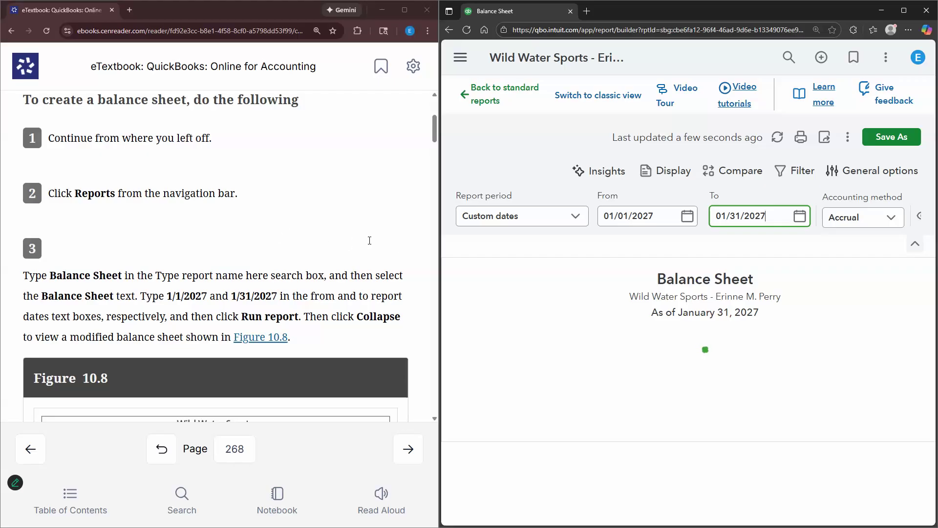
scroll(370, 240, down, 1)
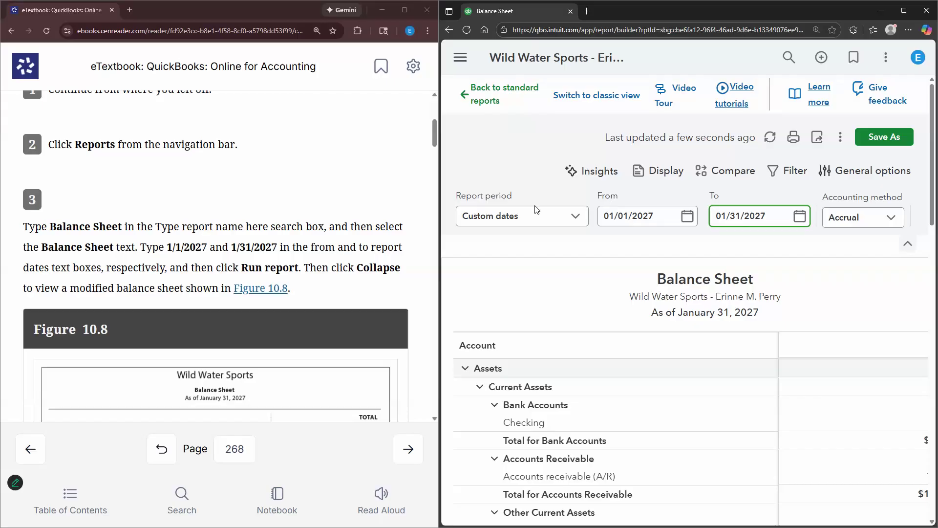
- Fit the Balance Sheet's Total column into view and compare its asset balances with eTextbook Figure 10.8
scroll(549, 229, down, 1)
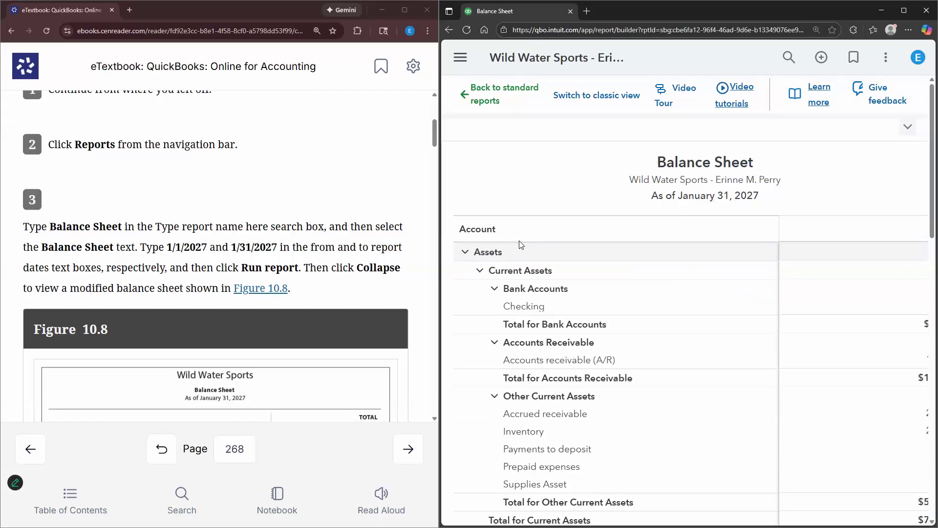
scroll(538, 246, down, 1)
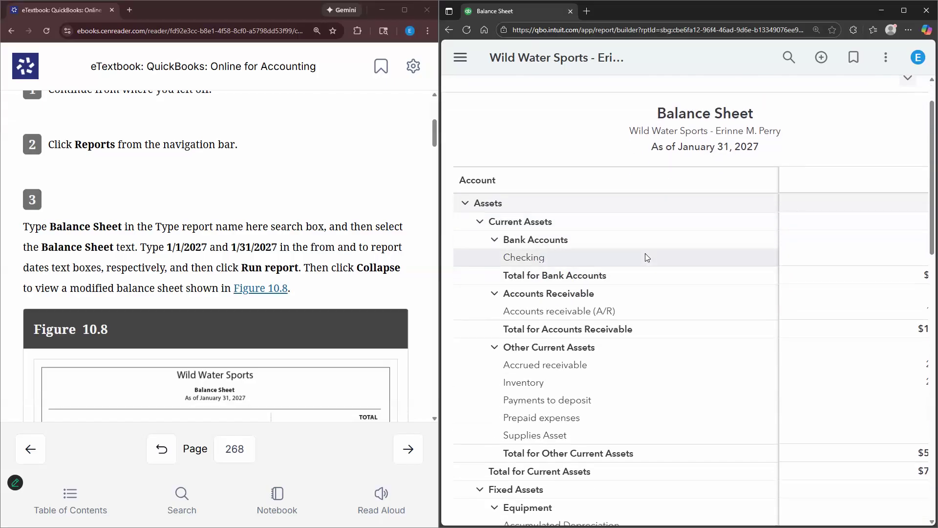
key(ctrl+minus)
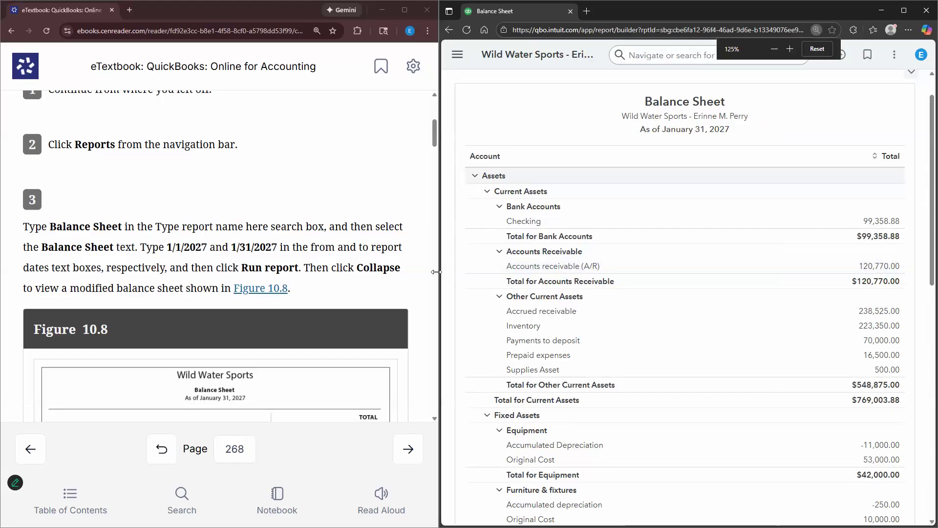
drag(437, 272, 420, 272)
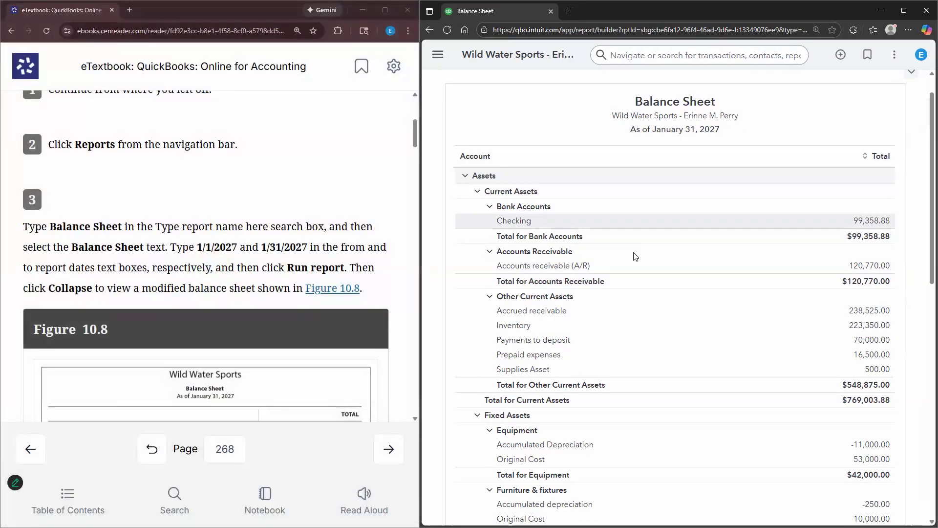
scroll(635, 256, down, 2)
scroll(392, 314, down, 3)
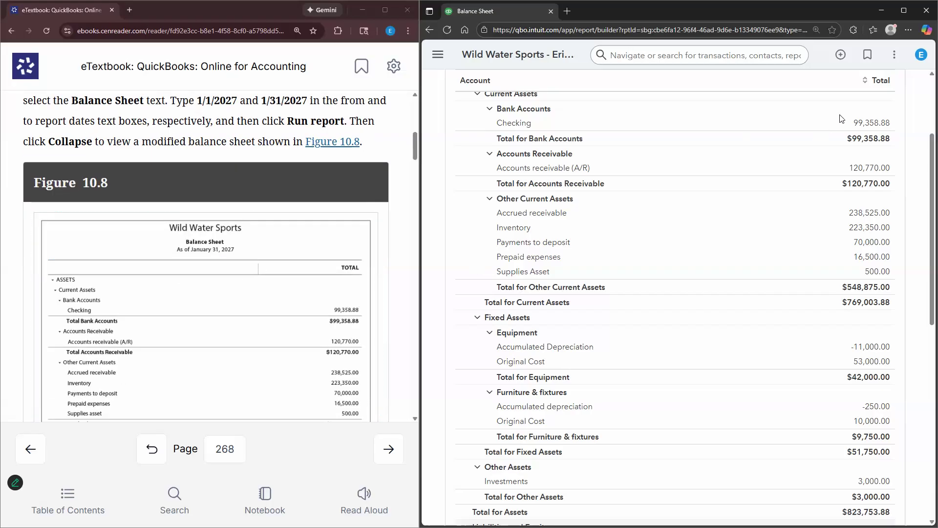
scroll(838, 146, down, 1)
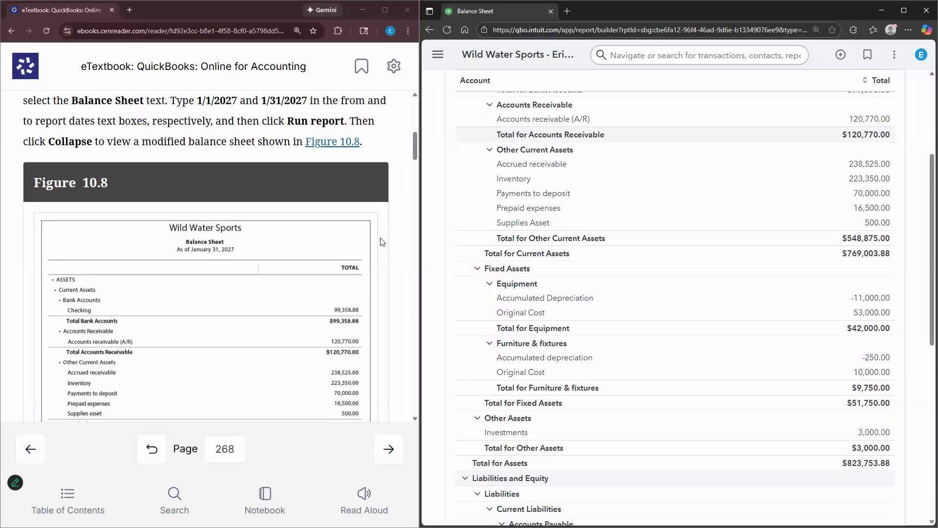
scroll(381, 241, down, 2)
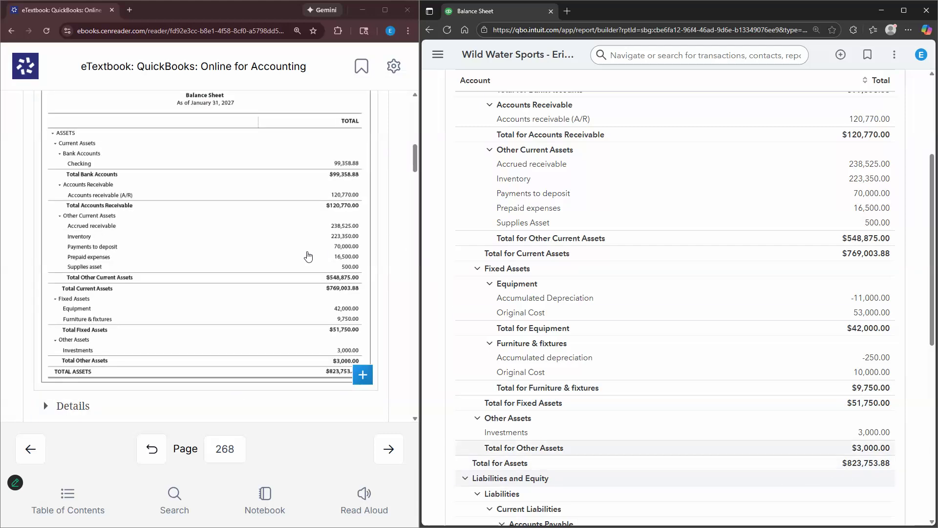
scroll(308, 254, down, 4)
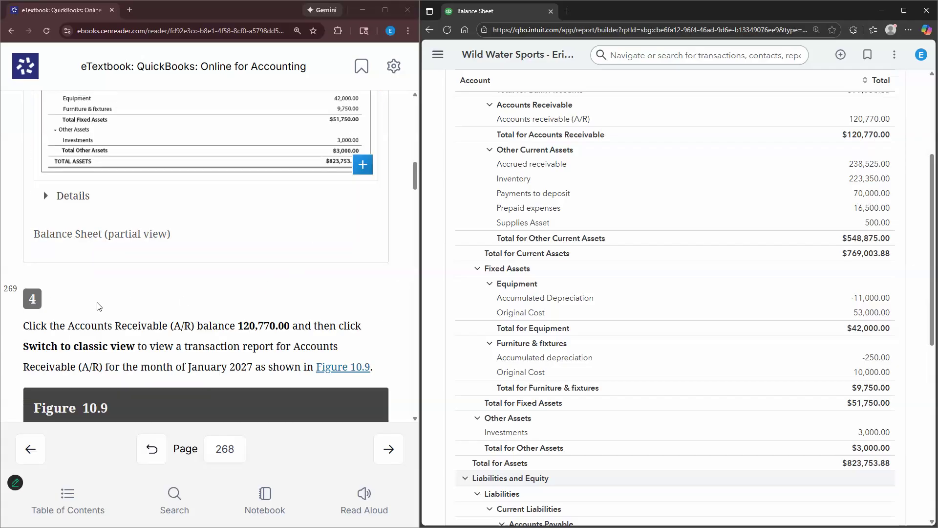
- Following eTextbook step 4, open the transaction report for the Accounts receivable (A/R) balance and return to the Balance Sheet
scroll(100, 307, down, 1)
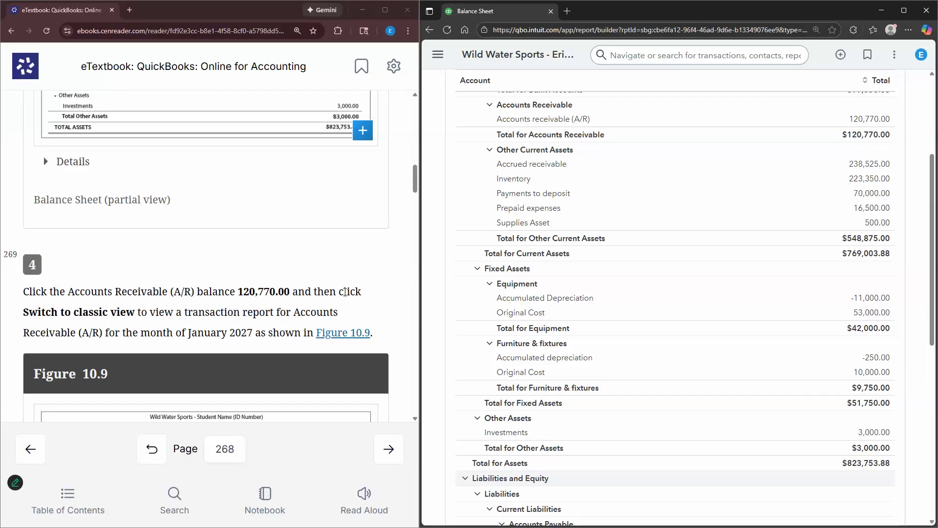
click(880, 120)
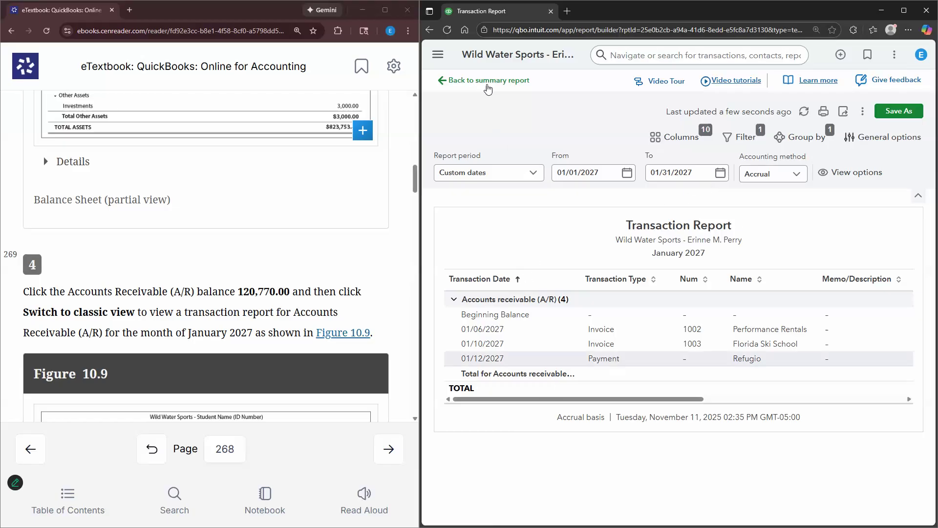
click(487, 87)
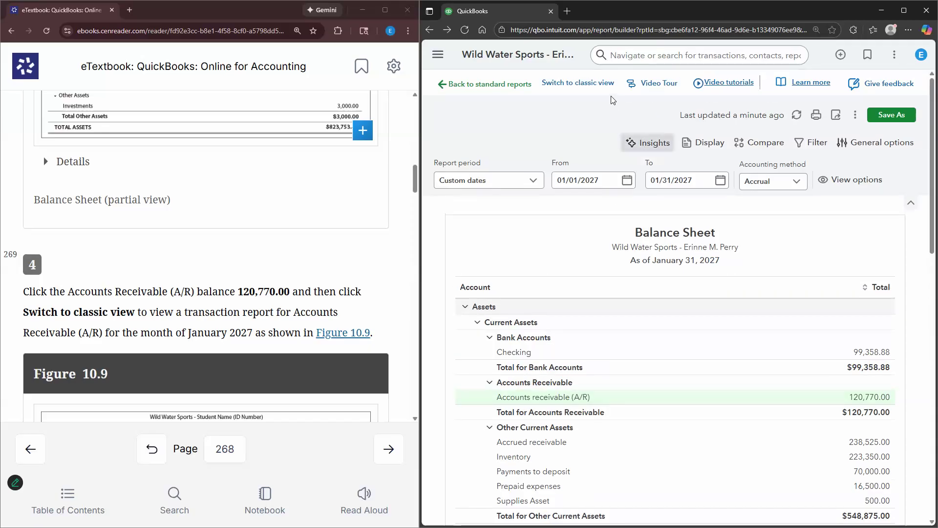
- Switch the Balance Sheet to classic view and run it for 01/01/2027 to 01/31/2027
click(598, 87)
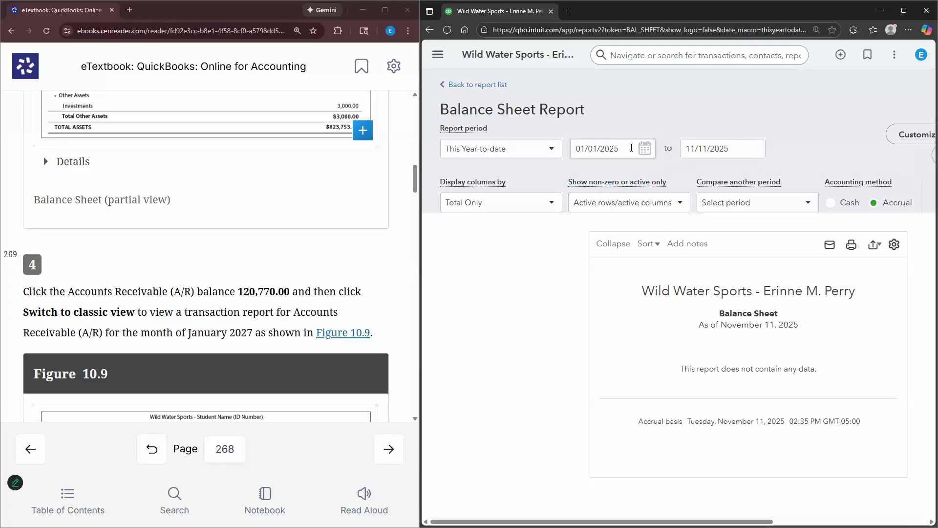
click(628, 147)
text(01/01/2027)
click(691, 143)
text(0)
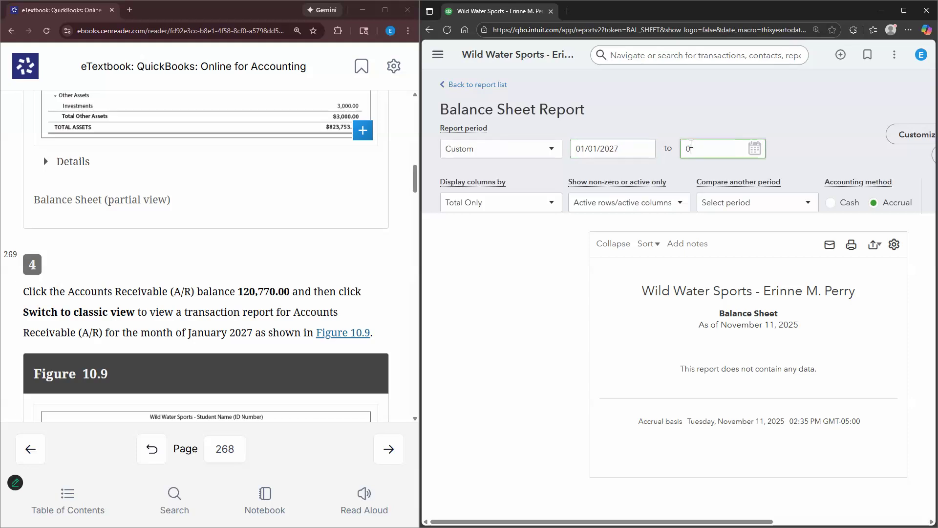
text(1/31/2027)
click(855, 224)
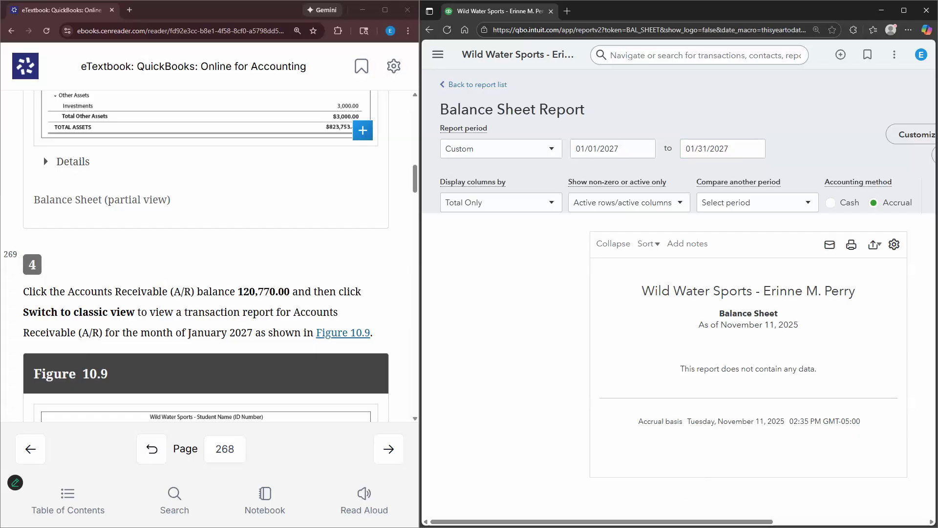
drag(755, 521, 899, 521)
click(758, 195)
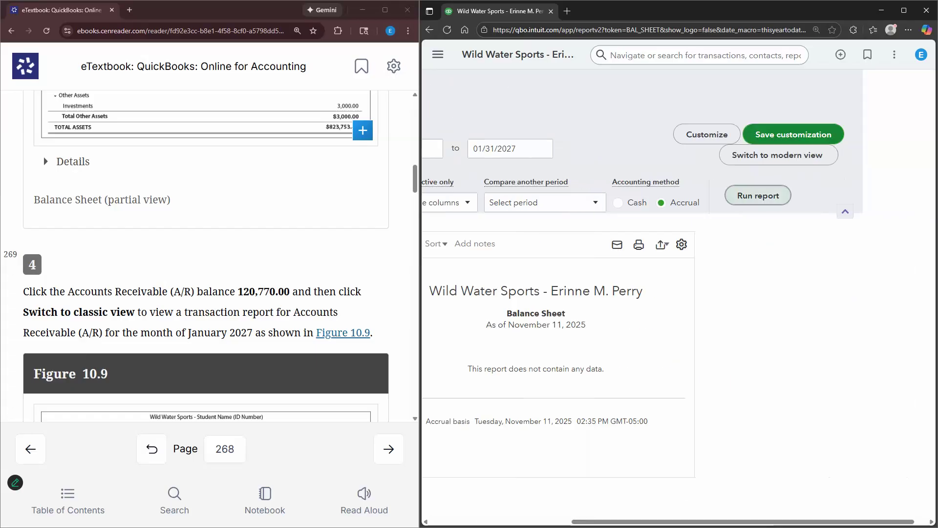
- Open the transaction report for the Accounts receivable (A/R) balance from the classic Balance Sheet and switch it to classic view
drag(761, 521, 812, 360)
scroll(818, 365, down, 2)
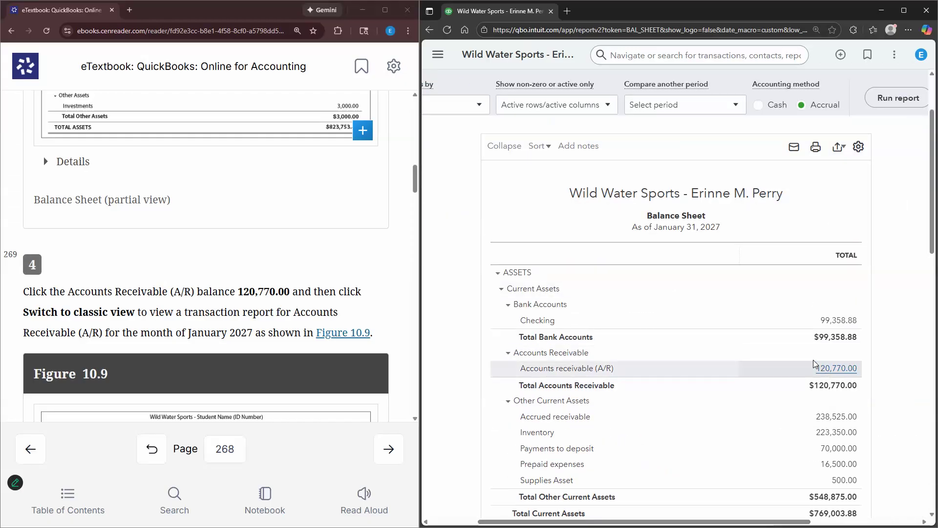
click(830, 368)
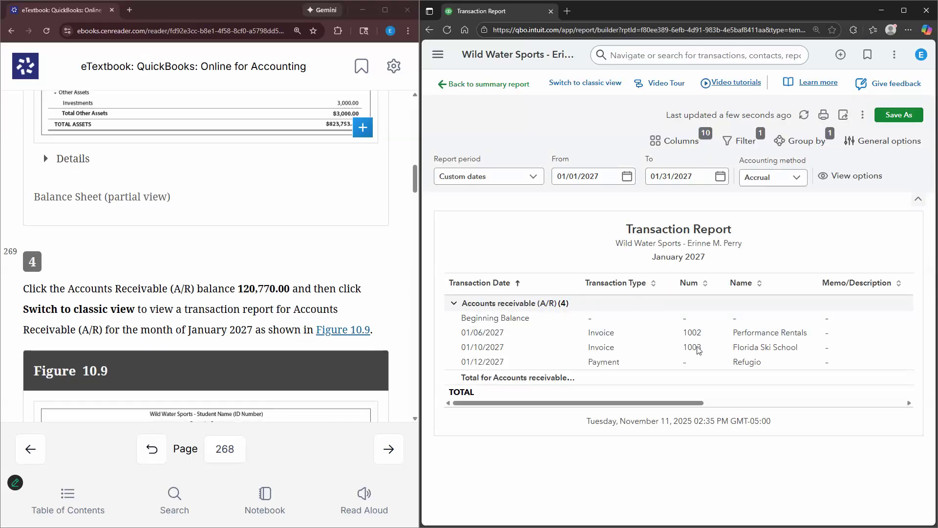
click(588, 93)
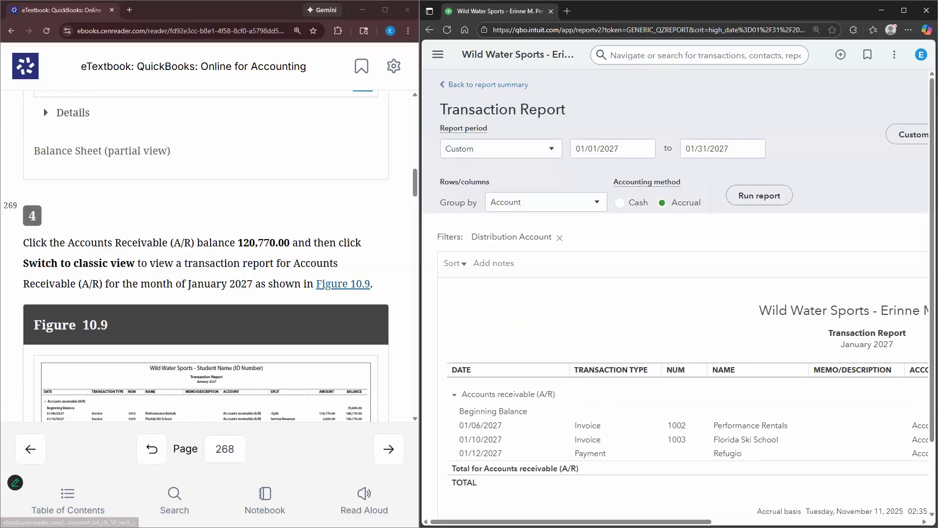
- Open the 01/12/2027 payment from the transaction report and compare its Receive Payment window with eTextbook Figure 10.10
drag(571, 521, 621, 522)
scroll(342, 263, down, 5)
scroll(246, 267, down, 3)
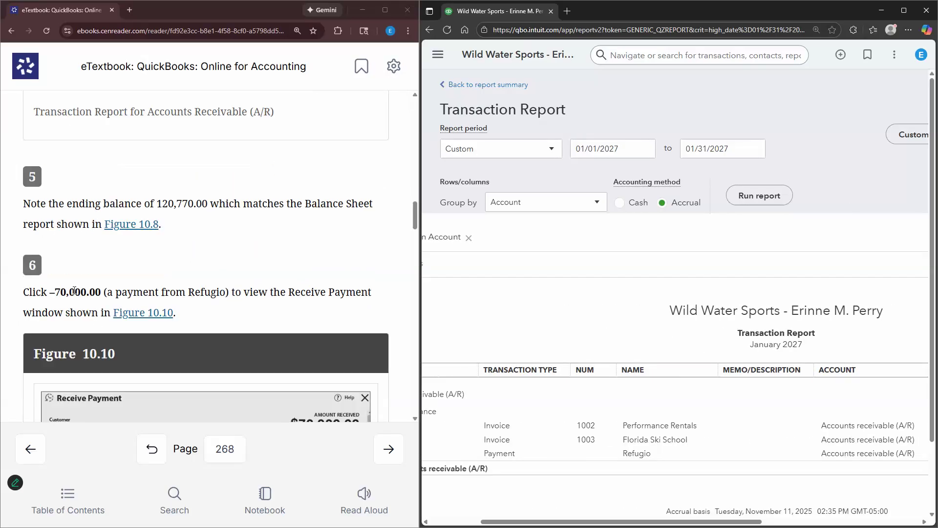
click(637, 458)
scroll(274, 207, down, 1)
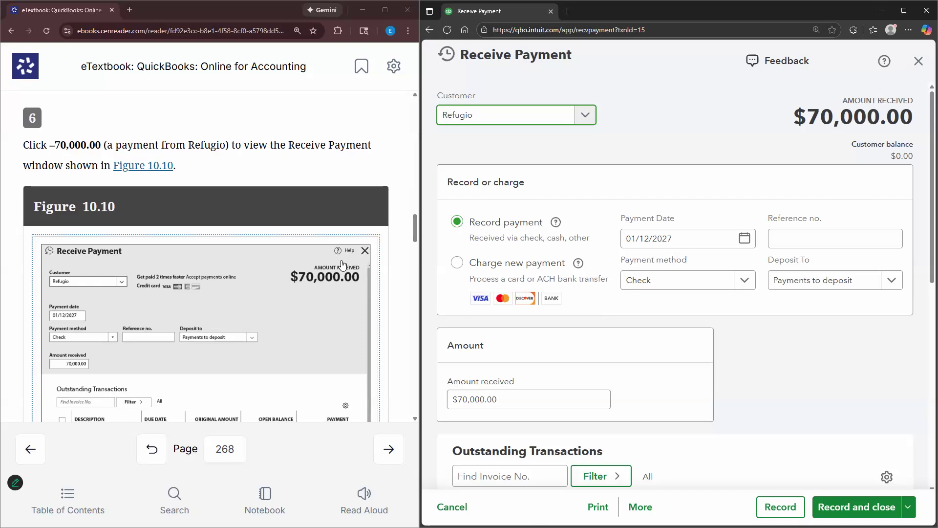
scroll(342, 265, down, 7)
- Close the payment, return to the classic Balance Sheet and look over its report customization options
click(919, 62)
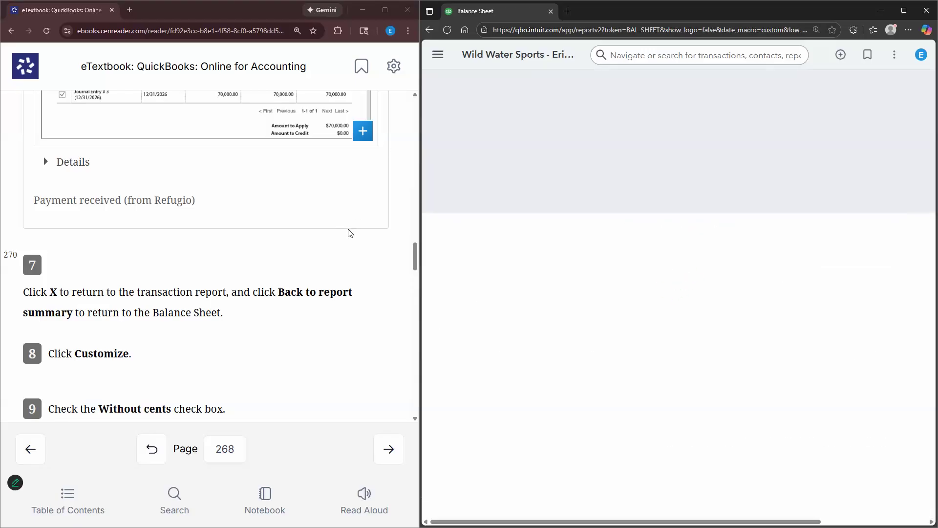
scroll(347, 232, down, 2)
drag(597, 521, 728, 521)
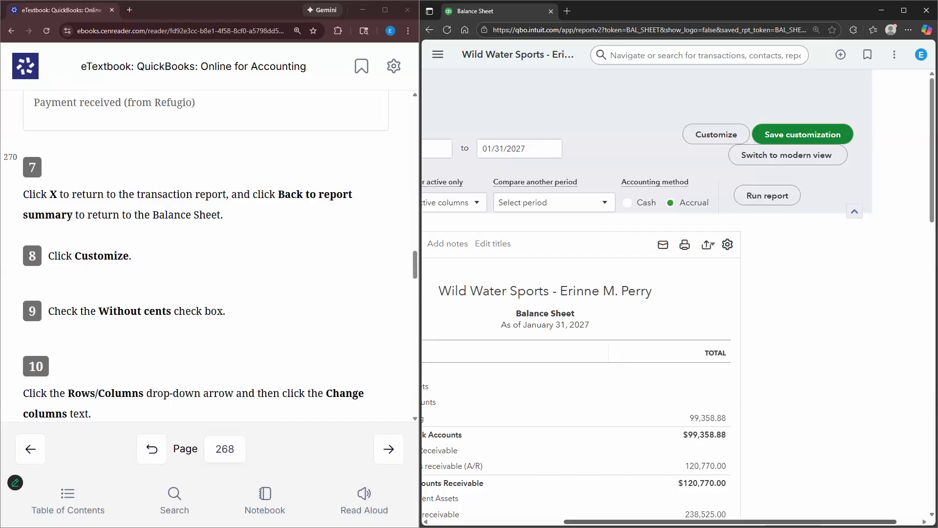
drag(887, 521, 753, 468)
drag(753, 522, 802, 521)
click(835, 138)
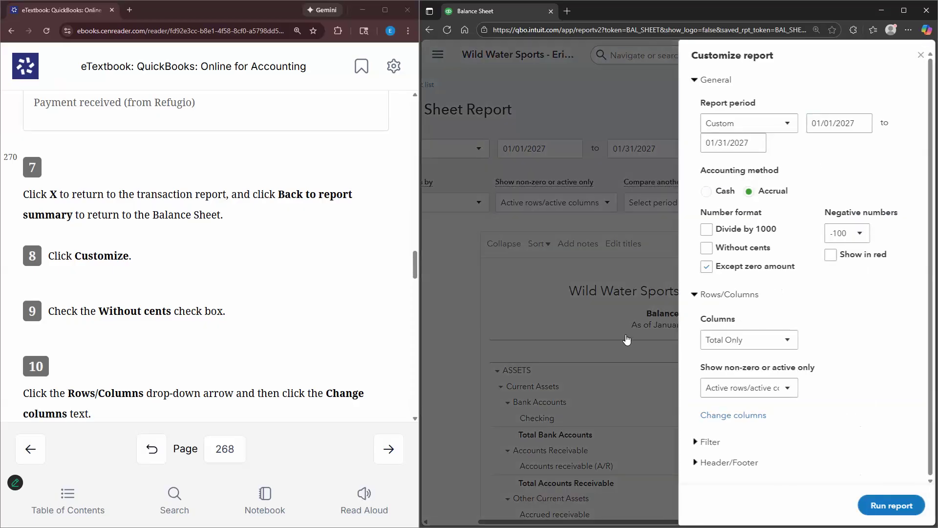
click(611, 379)
drag(669, 521, 594, 521)
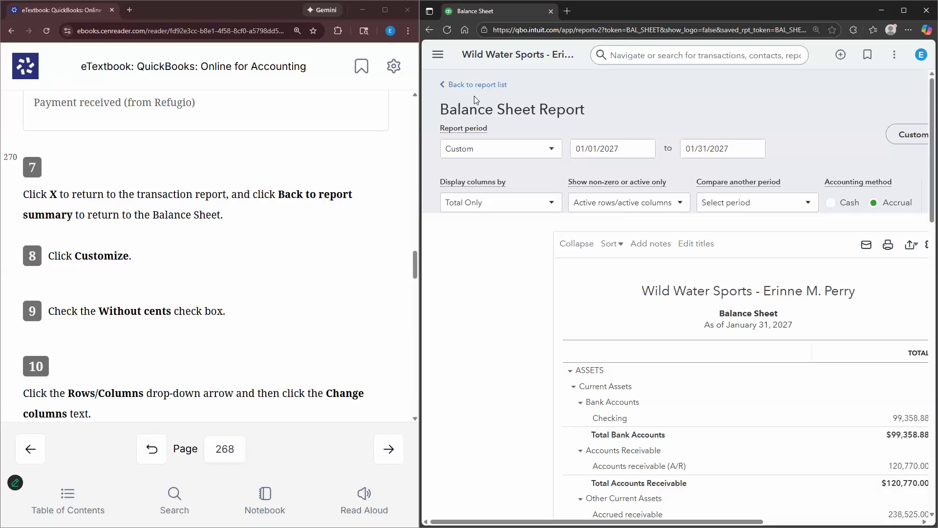
- Reopen the Balance Sheet from the report list in modern view and set its dates from 01/01/2027 to 01/31/2027
click(479, 86)
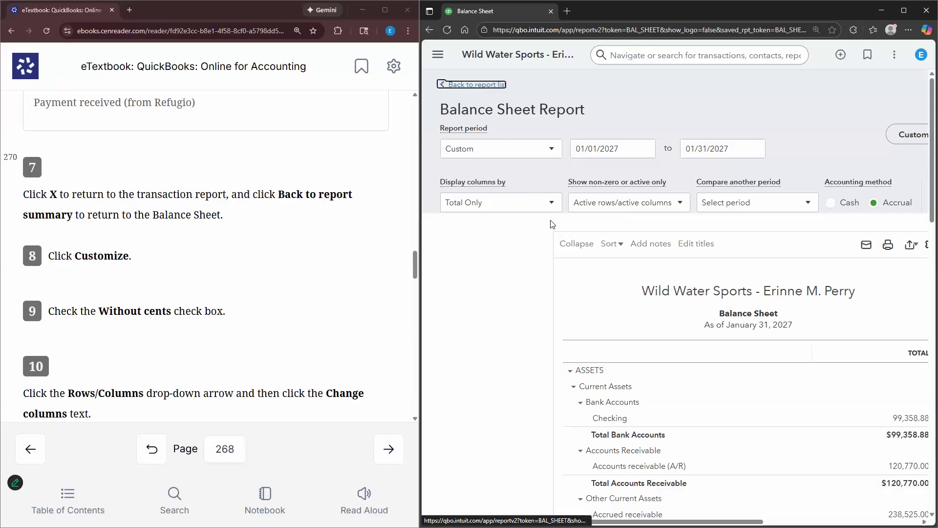
click(489, 183)
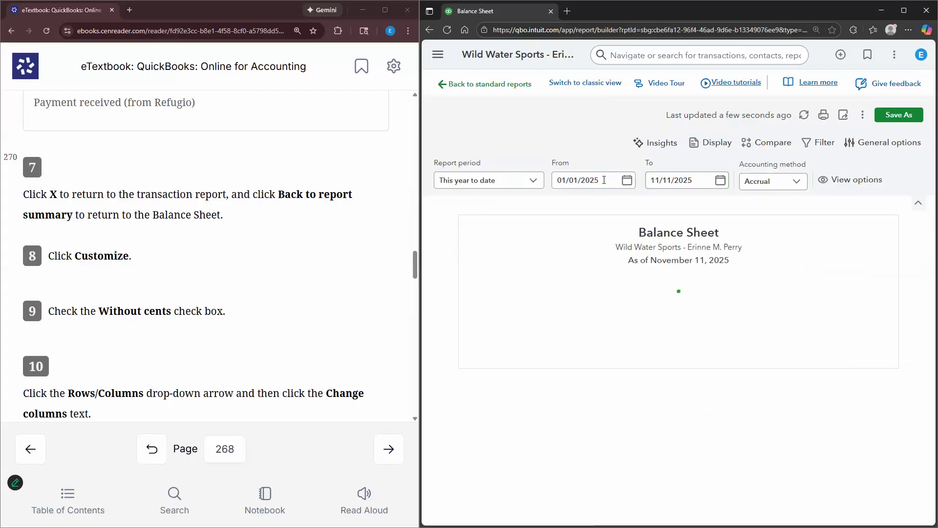
click(606, 179)
click(607, 179)
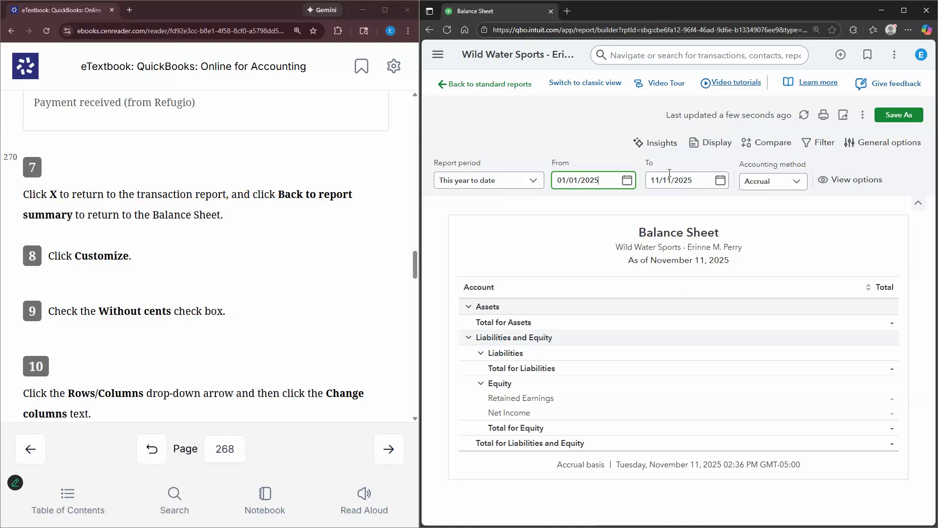
text(7)
click(693, 176)
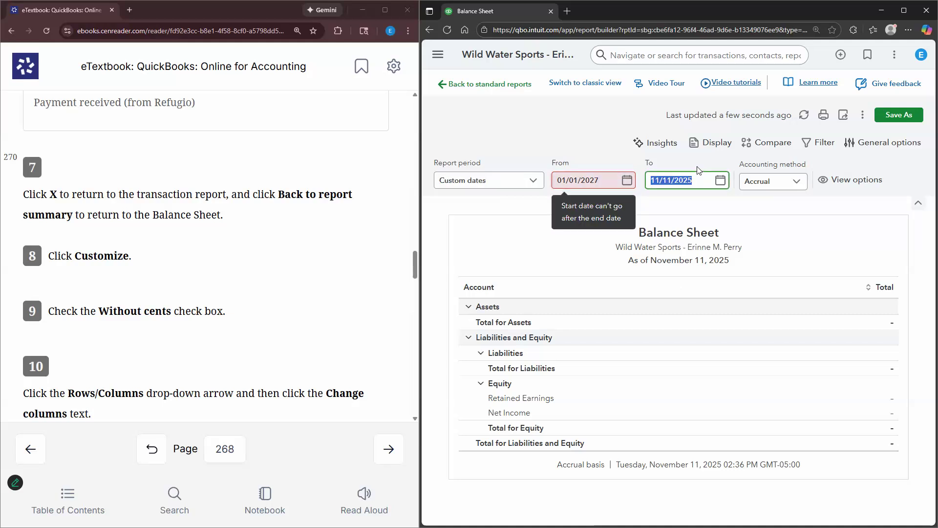
text(01/31/27)
click(532, 229)
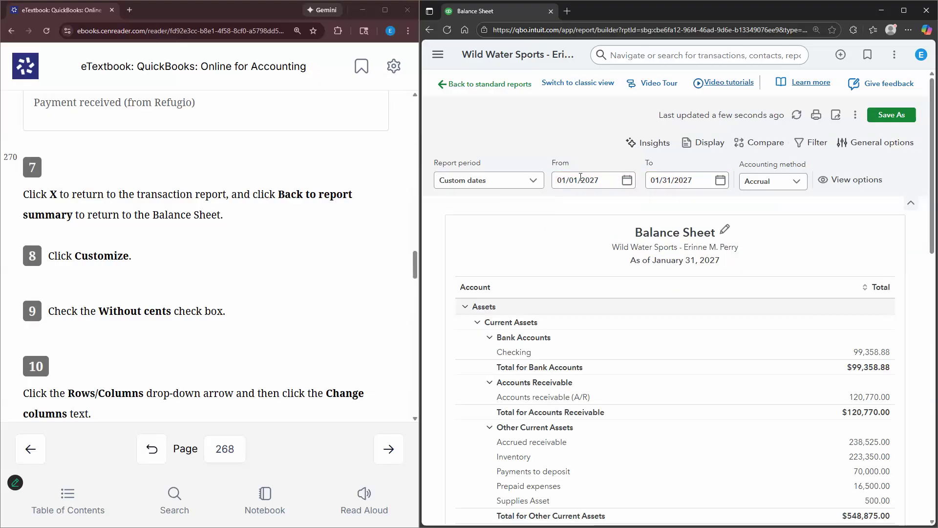
- Set the Balance Sheet's number format to round to the nearest whole number and recheck the general options
click(885, 145)
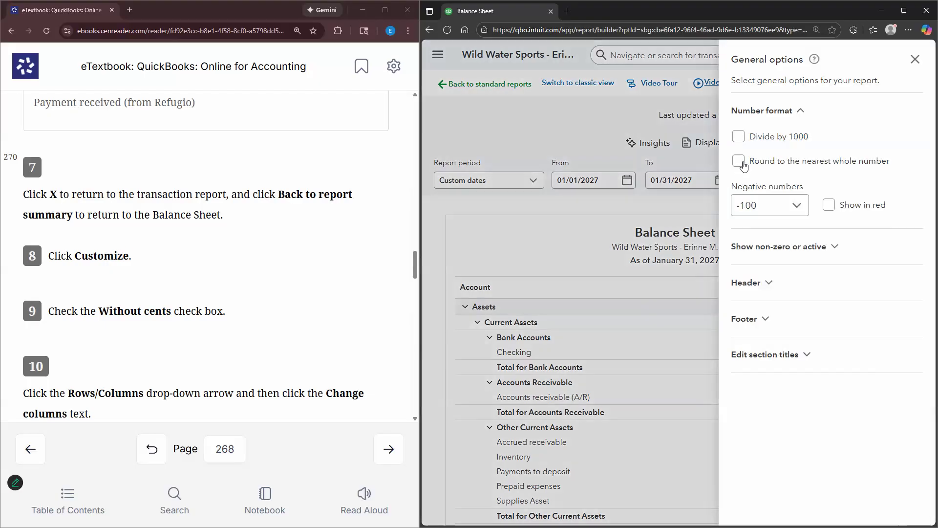
click(742, 164)
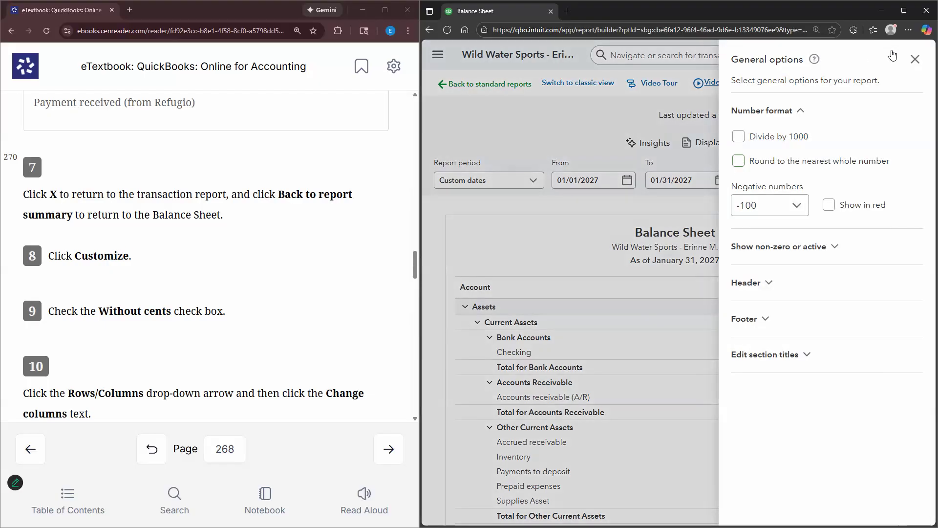
click(915, 59)
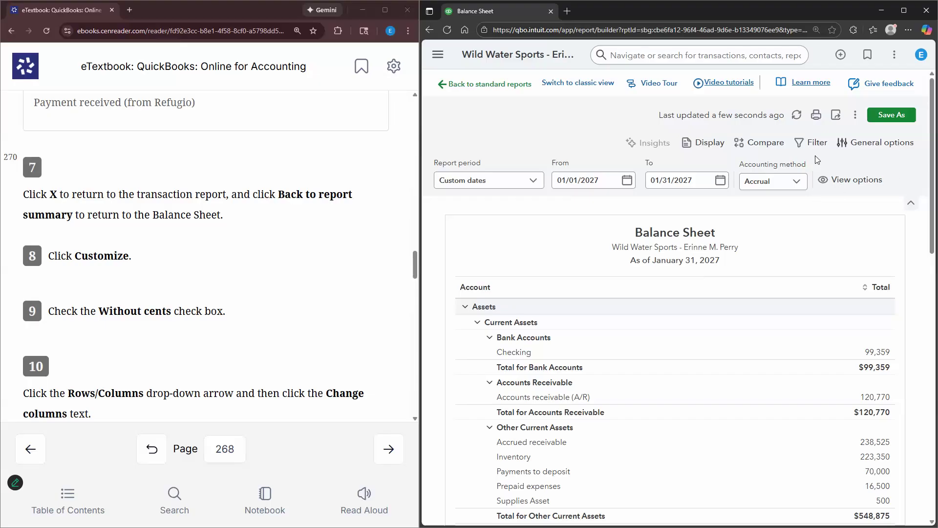
click(889, 143)
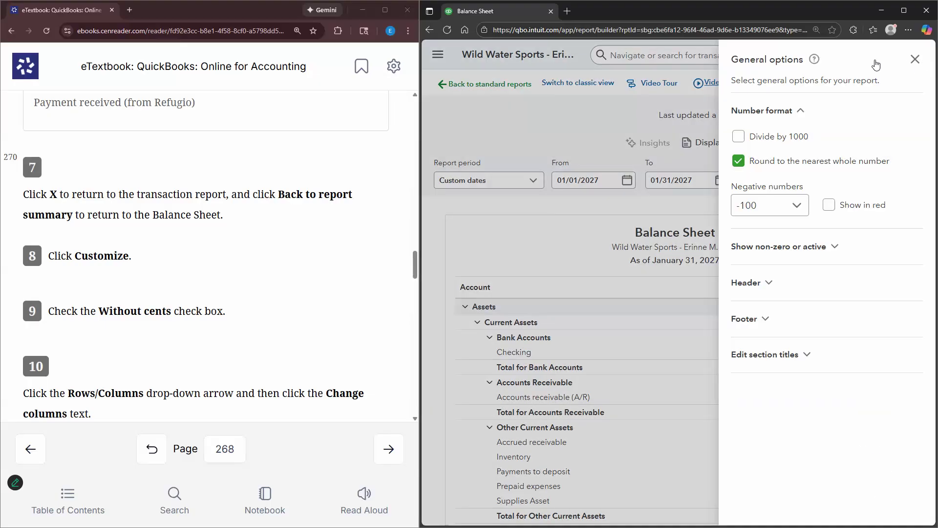
- Try the Without cents option in the classic Balance Sheet, then go back to the report list and eTextbook steps 10 to 12
click(560, 83)
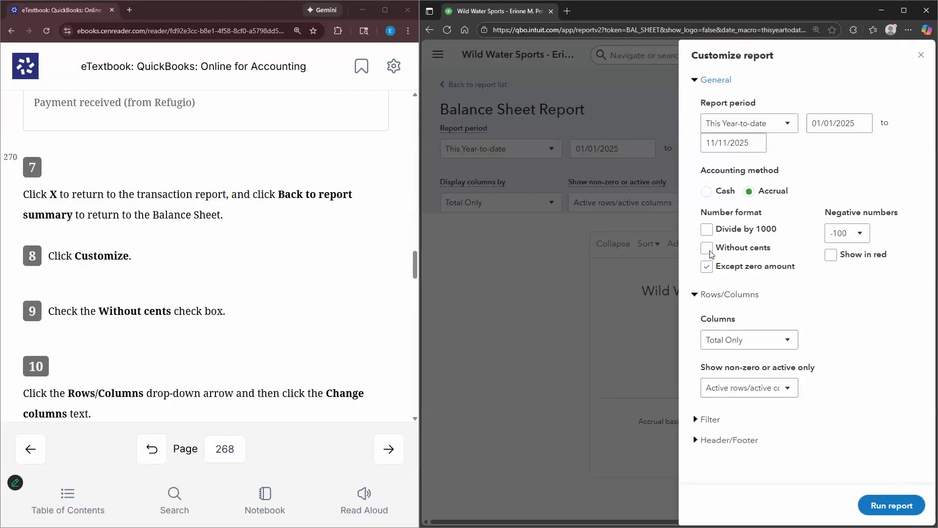
click(708, 249)
click(503, 90)
click(503, 90)
scroll(113, 260, down, 3)
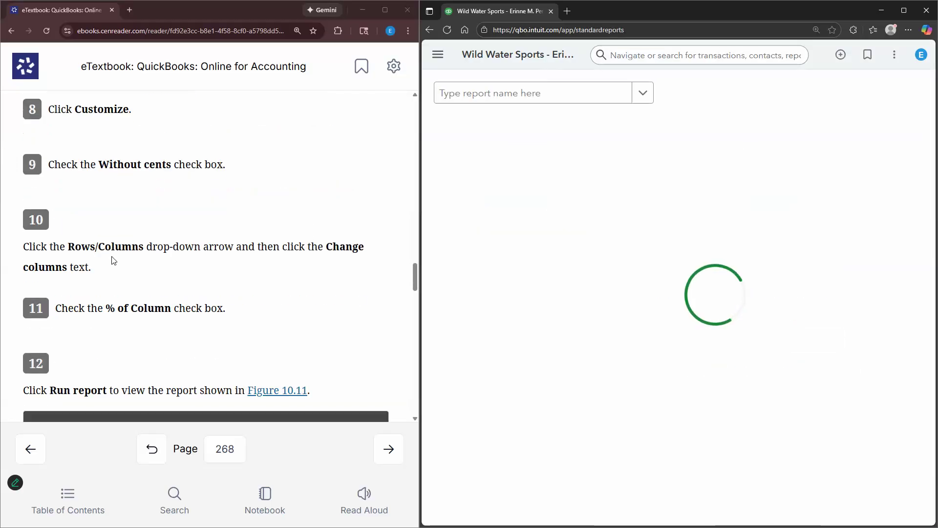
- Open the Balance Sheet from the favorite reports and set its dates from 01/01/2027 to 01/31/2027
click(479, 184)
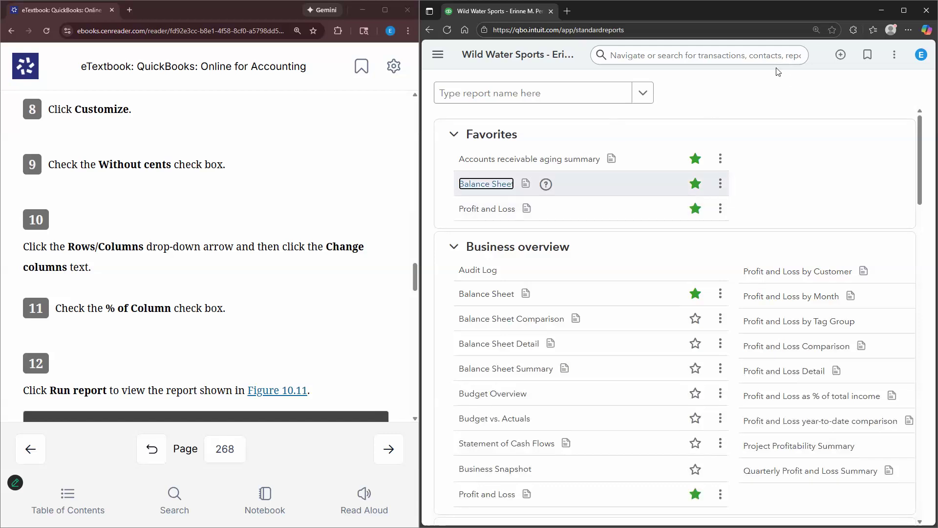
click(607, 181)
click(613, 181)
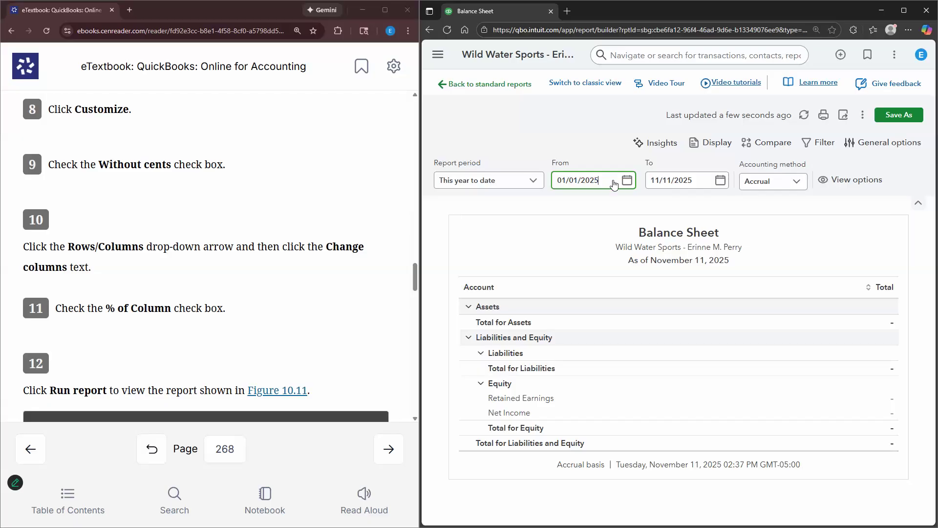
text(7)
click(703, 179)
text(01/31/2027)
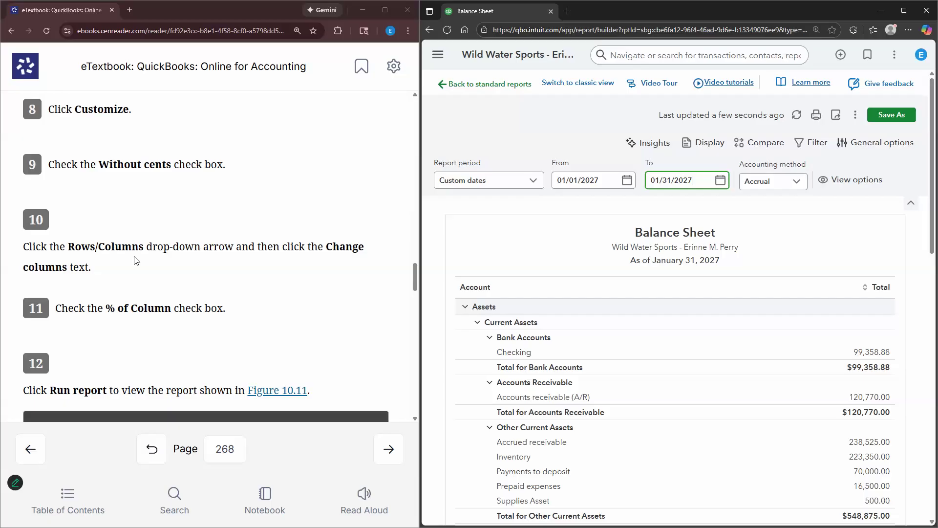
- Add the % of Column calculation to the Balance Sheet through its comparison settings
scroll(103, 262, down, 1)
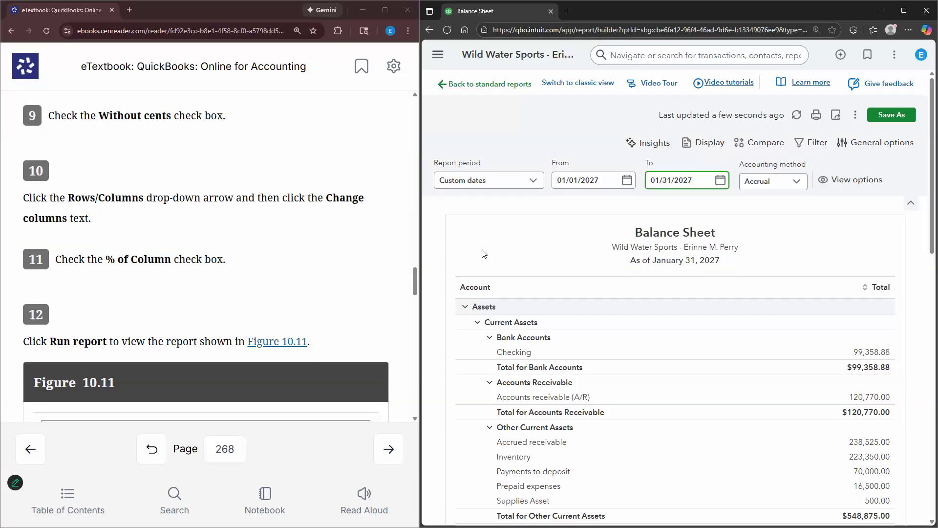
click(874, 149)
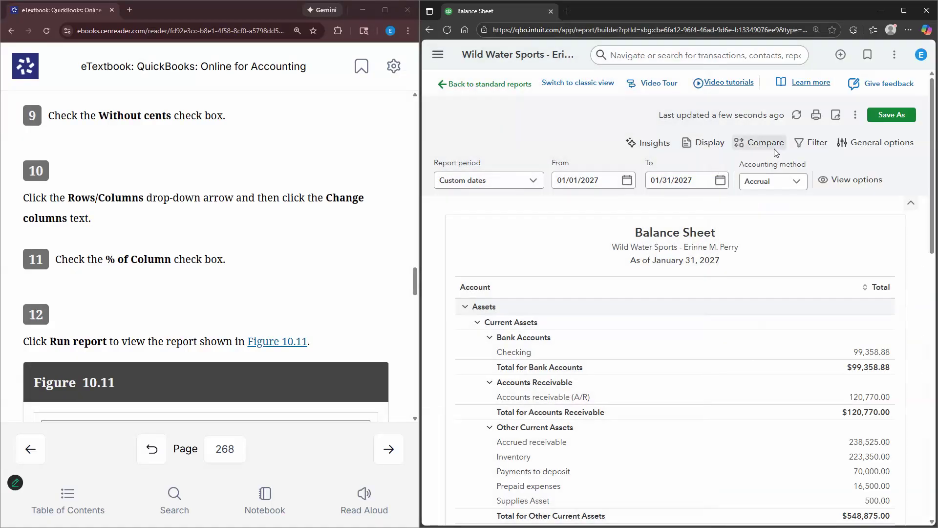
click(774, 148)
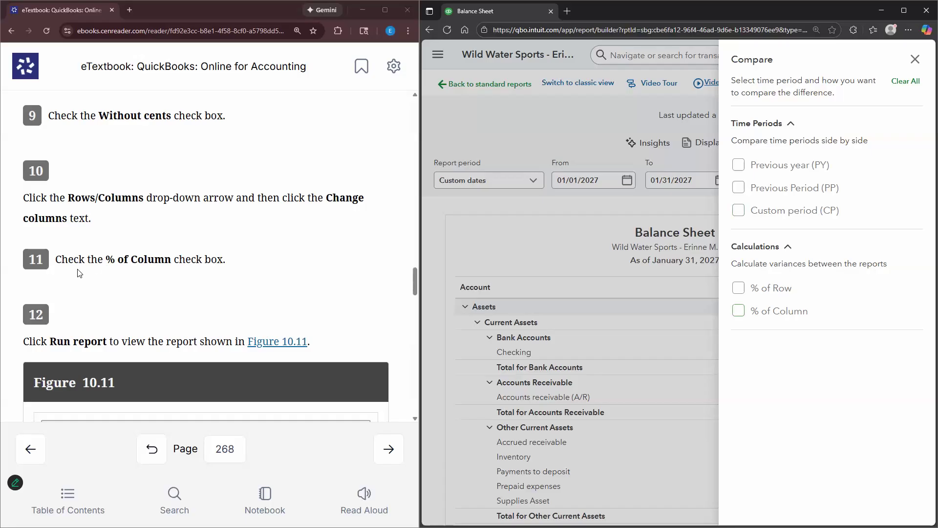
click(738, 313)
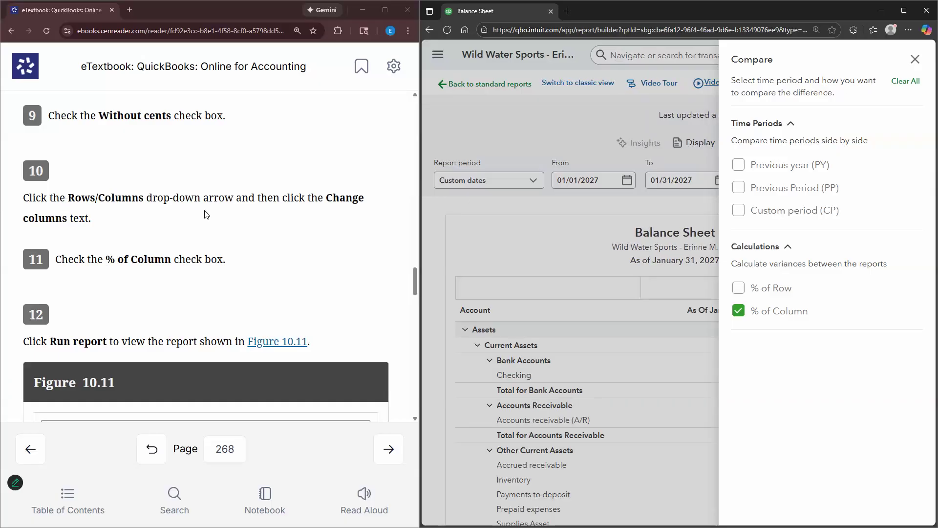
click(760, 149)
click(759, 149)
scroll(216, 279, down, 5)
click(915, 59)
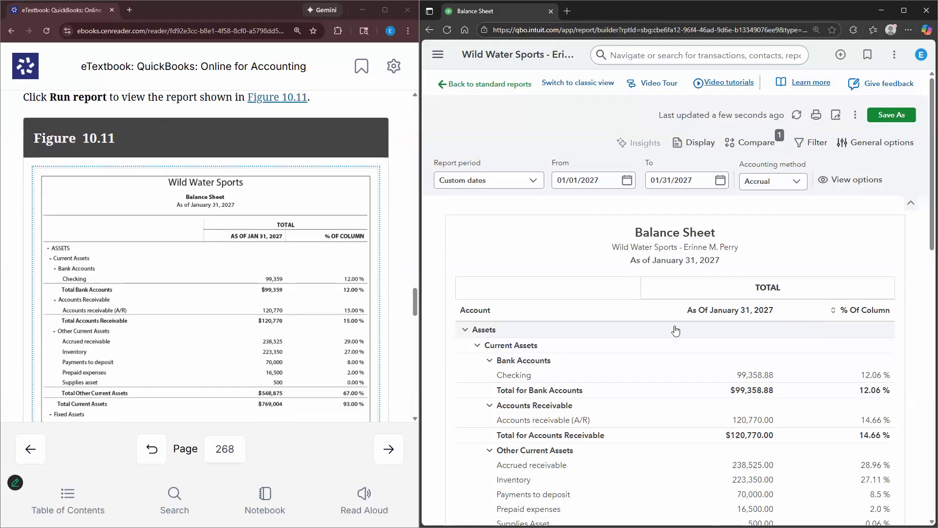
- Set the Balance Sheet's number format to round to the nearest whole number
scroll(717, 282, down, 2)
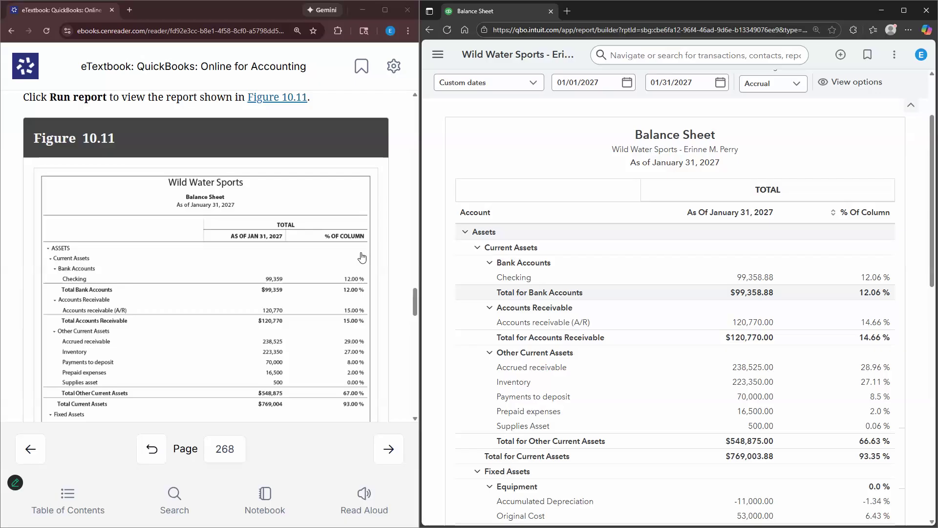
scroll(897, 130, up, 2)
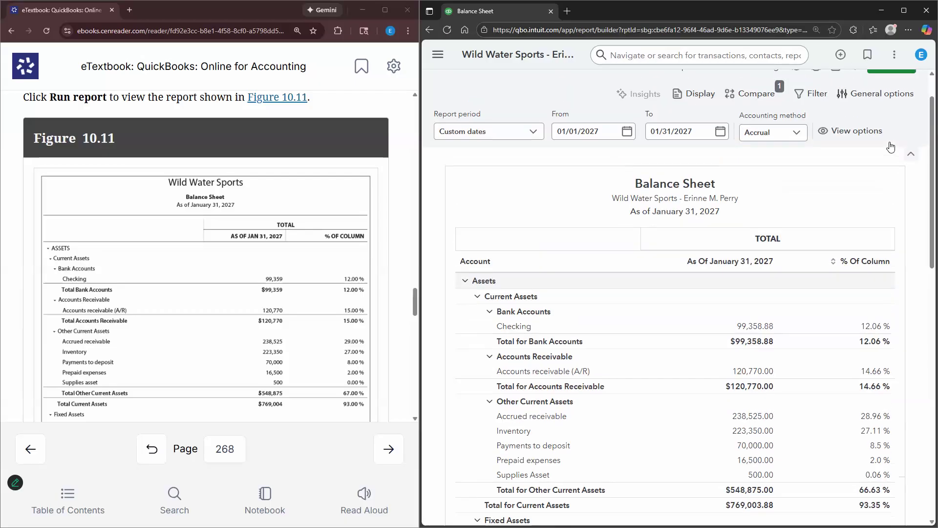
click(890, 144)
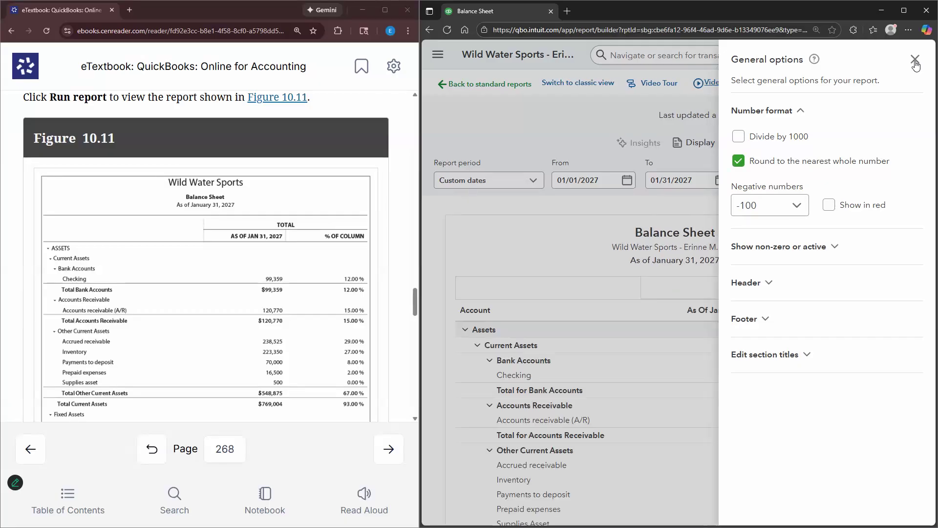
key(Escape)
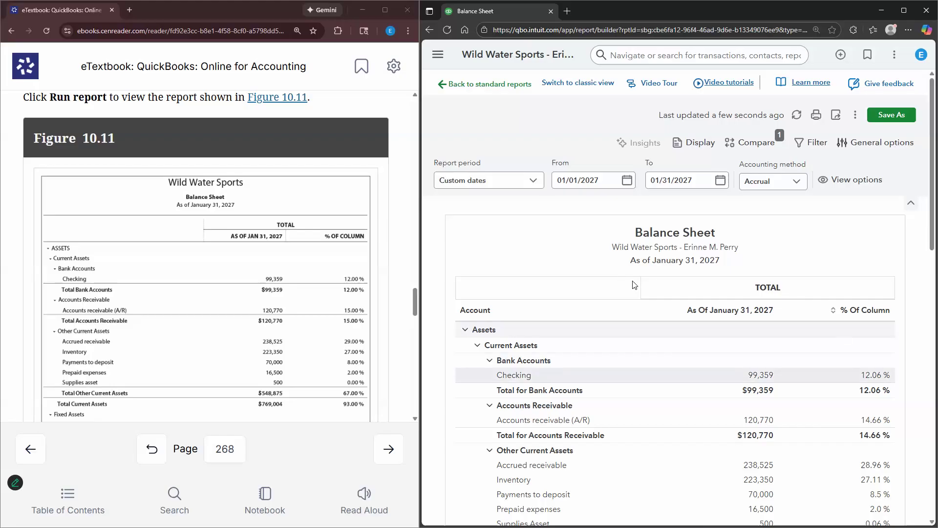
- Recheck the general options, then switch the % of Column calculation off and on again
scroll(645, 293, down, 1)
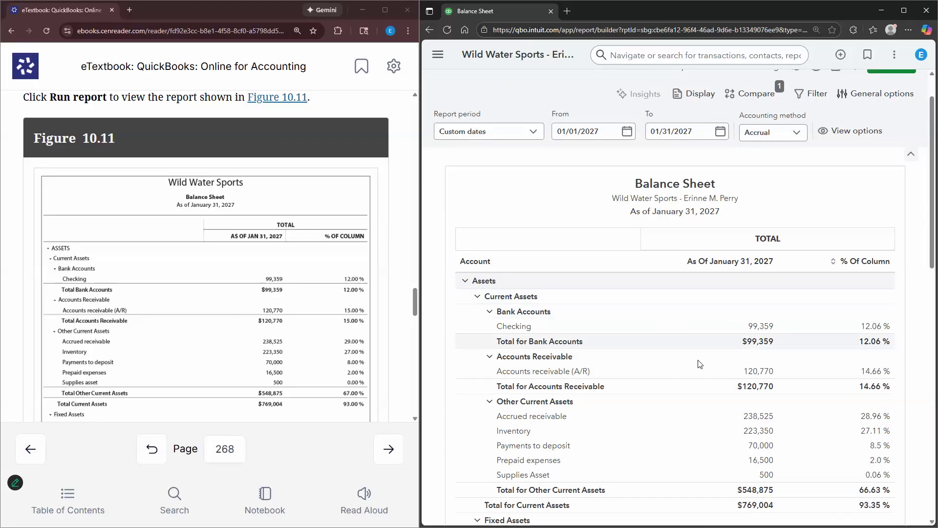
scroll(860, 279, down, 1)
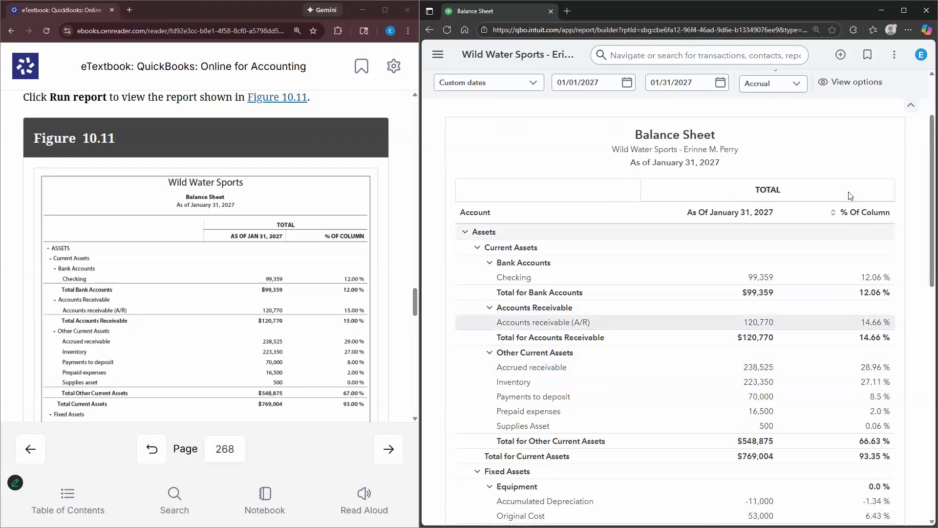
scroll(850, 195, up, 2)
click(796, 120)
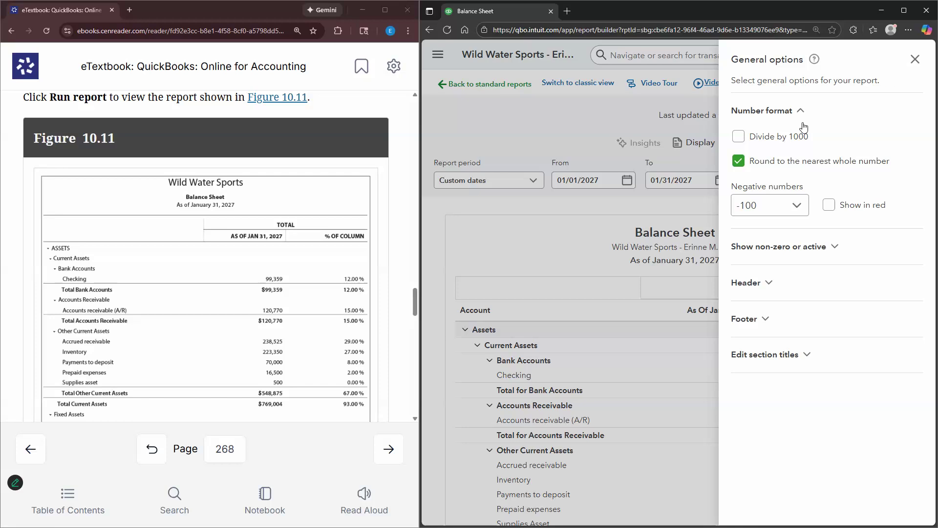
click(735, 144)
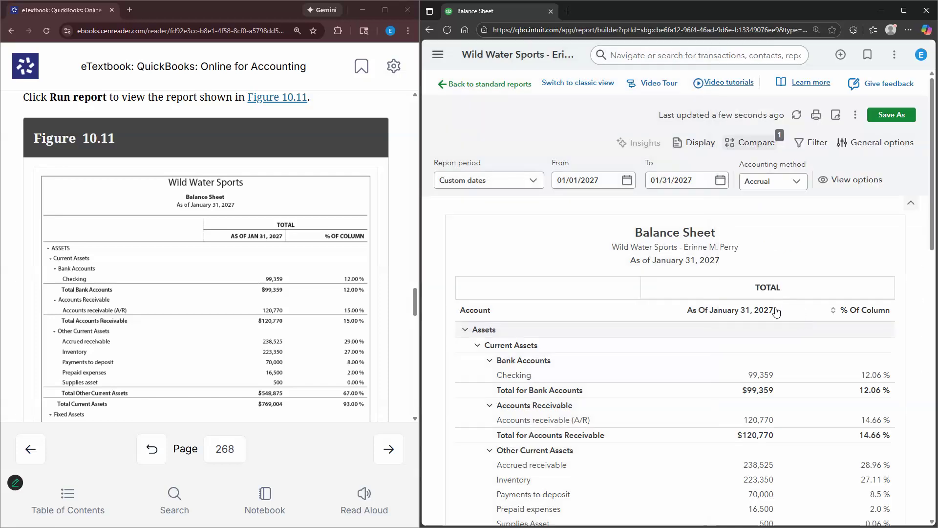
click(738, 311)
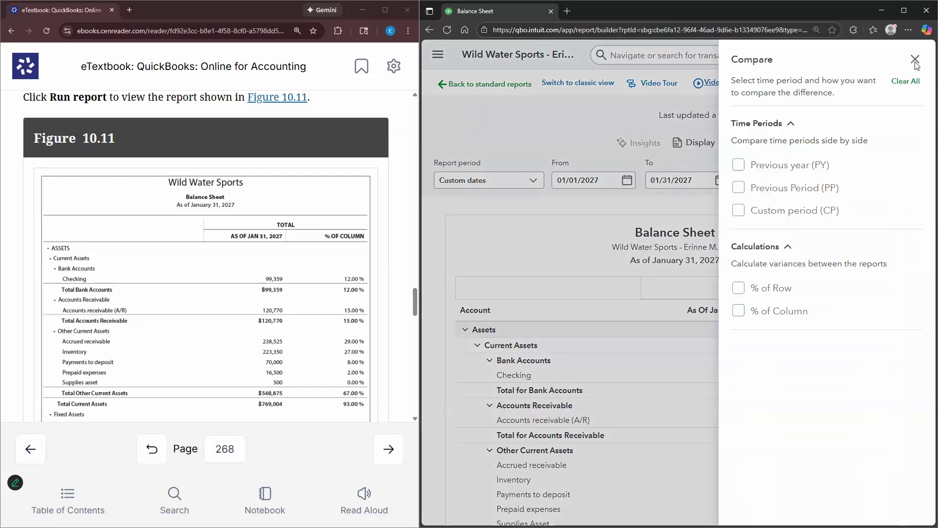
click(915, 59)
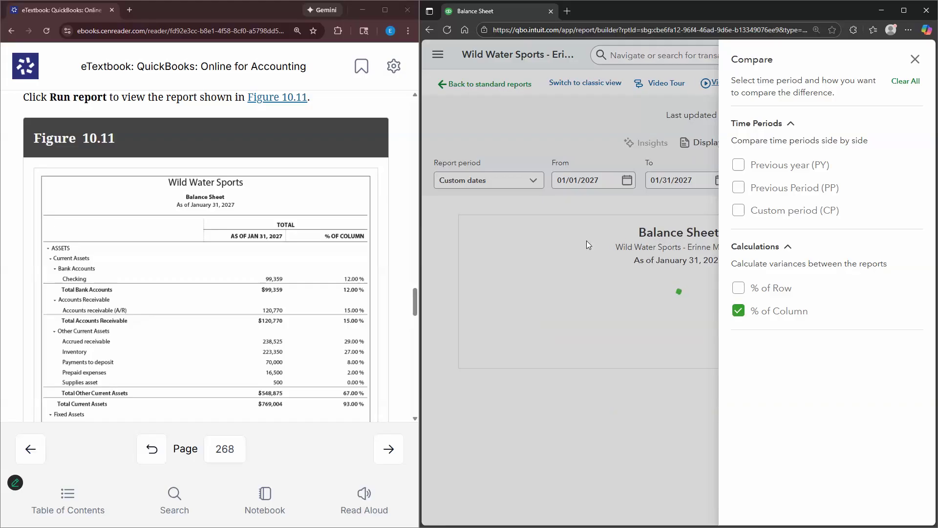
click(915, 59)
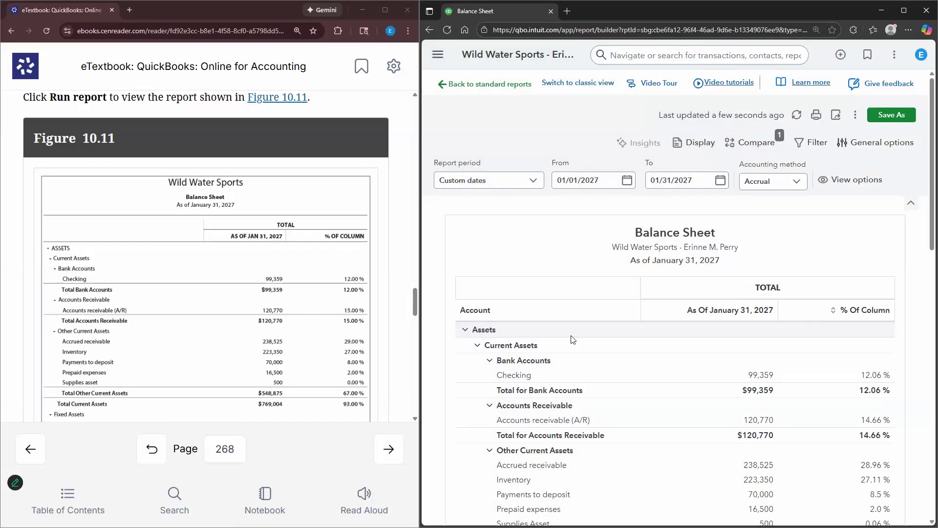
- Compare the customized Balance Sheet's asset amounts and column percentages with Figure 10.11 in the eTextbook
scroll(694, 281, down, 1)
scroll(337, 322, down, 1)
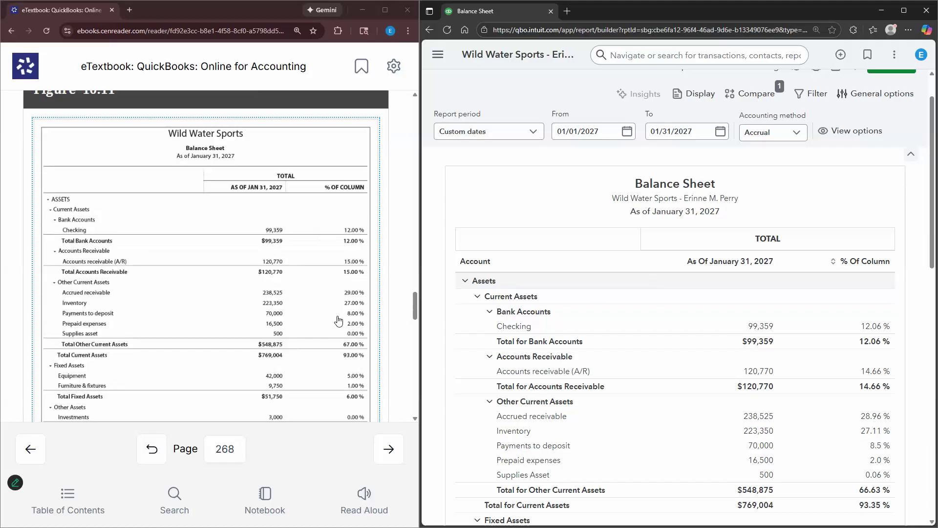
scroll(785, 381, down, 5)
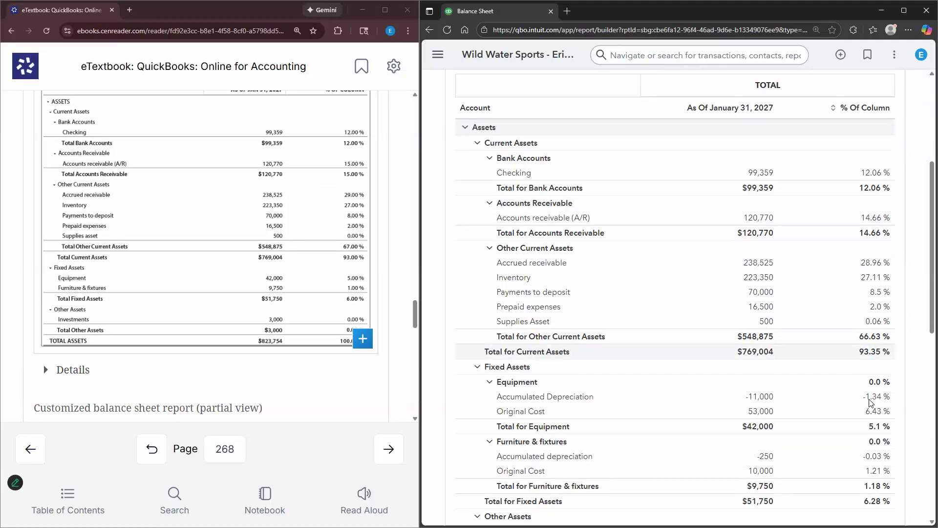
scroll(873, 415, down, 1)
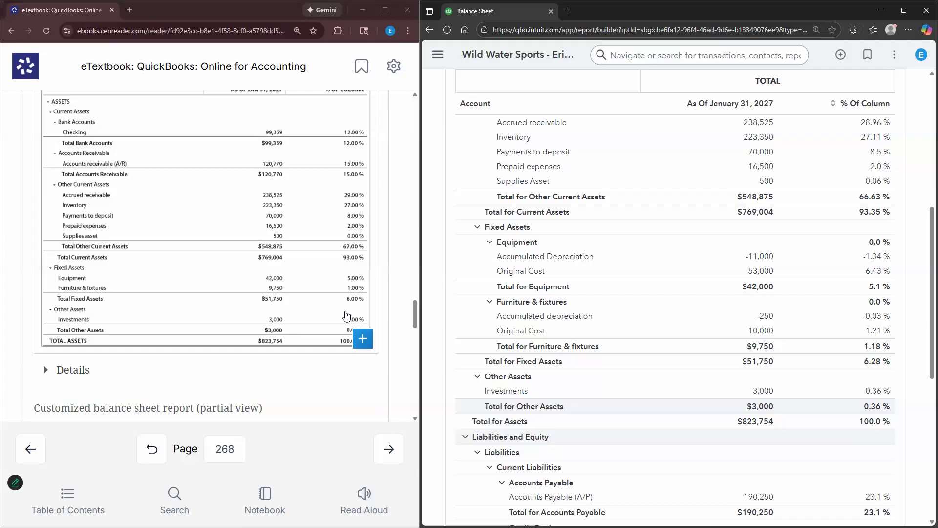
scroll(336, 318, down, 5)
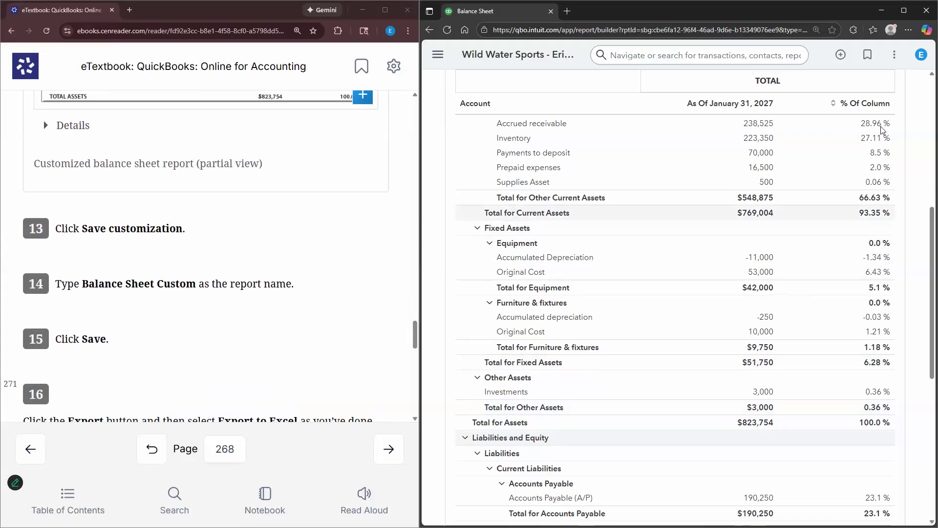
- Save the customized report as a new report named Balance Sheet Custom
scroll(882, 118, up, 3)
scroll(882, 117, up, 4)
click(885, 115)
click(625, 236)
double_click(626, 236)
key(BackSpace)
text(Custom)
scroll(302, 354, down, 1)
scroll(302, 354, down, 4)
key(Return)
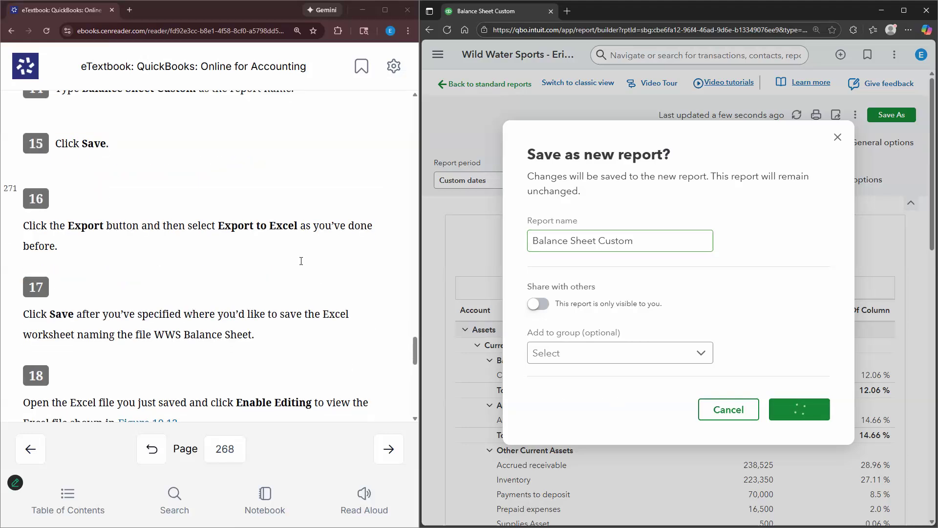
- Continue to the eTextbook's Statement of Cash Flows section and open that report from the standard reports list
scroll(240, 240, down, 1)
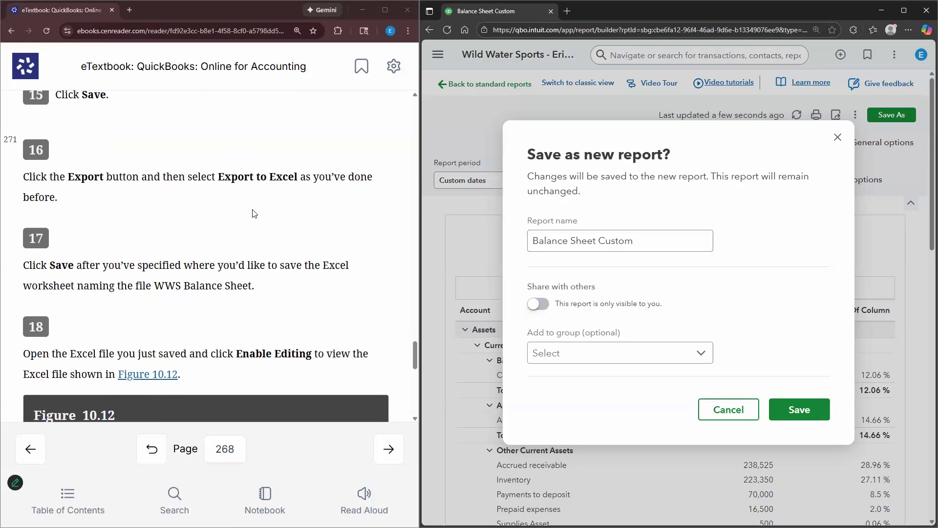
scroll(234, 213, down, 2)
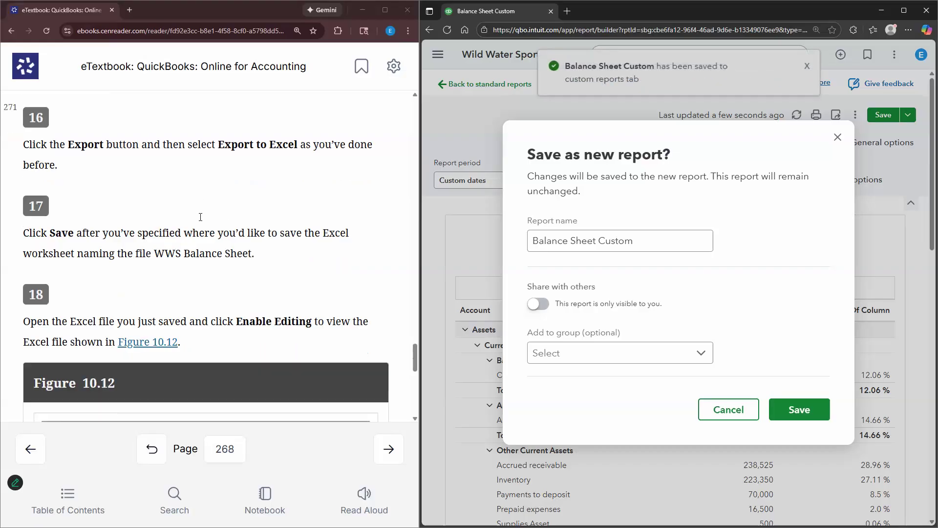
scroll(200, 222, down, 1)
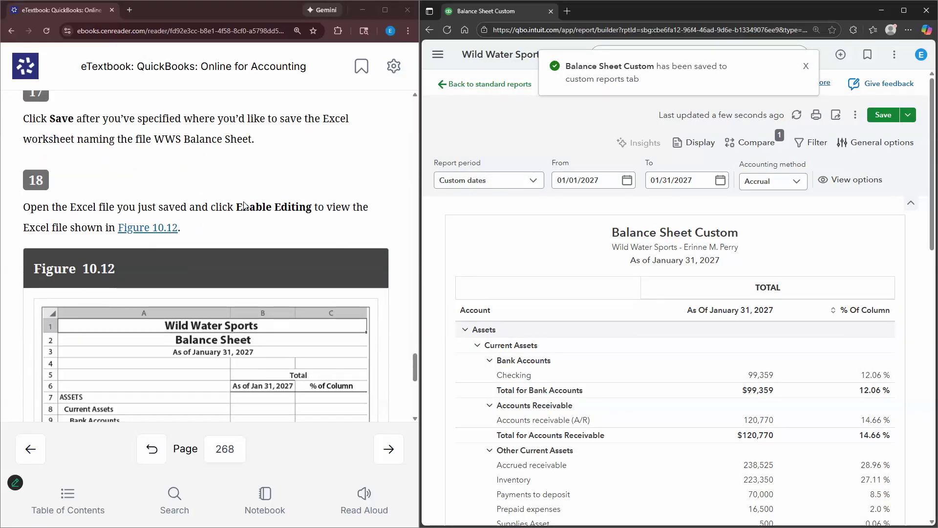
scroll(258, 224, down, 2)
scroll(259, 224, down, 7)
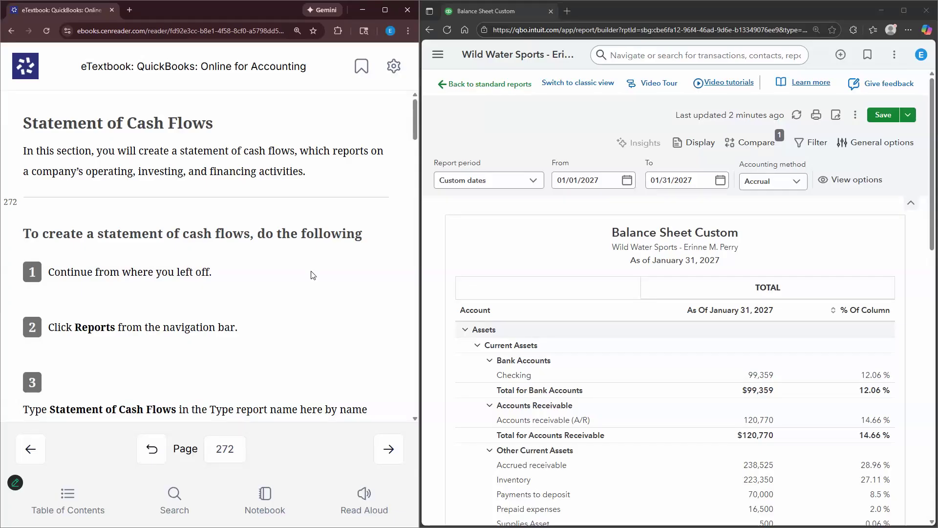
scroll(404, 234, down, 2)
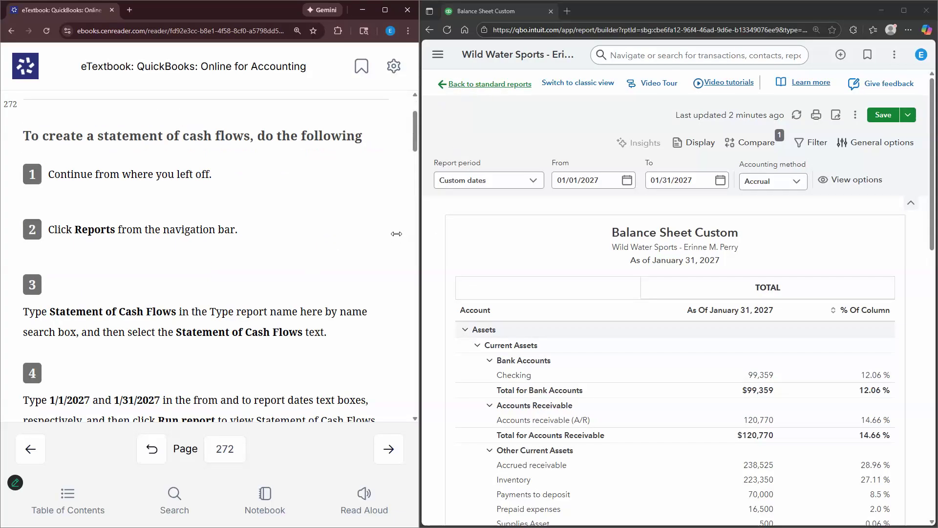
click(489, 84)
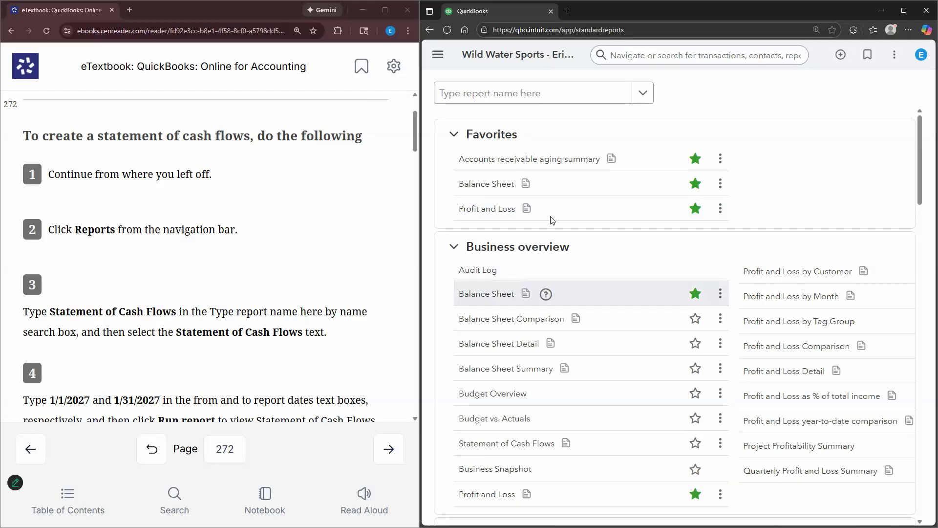
click(507, 96)
click(725, 102)
click(506, 444)
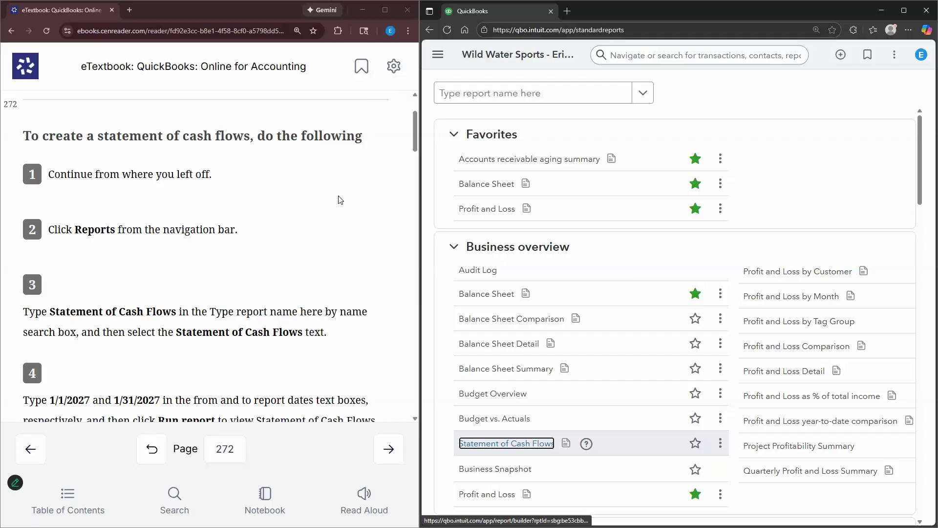
- Set the Statement of Cash Flows dates from 01/01/2027 to 01/31/2027 and bring up Figure 10.13 for comparison
scroll(340, 201, down, 3)
click(603, 174)
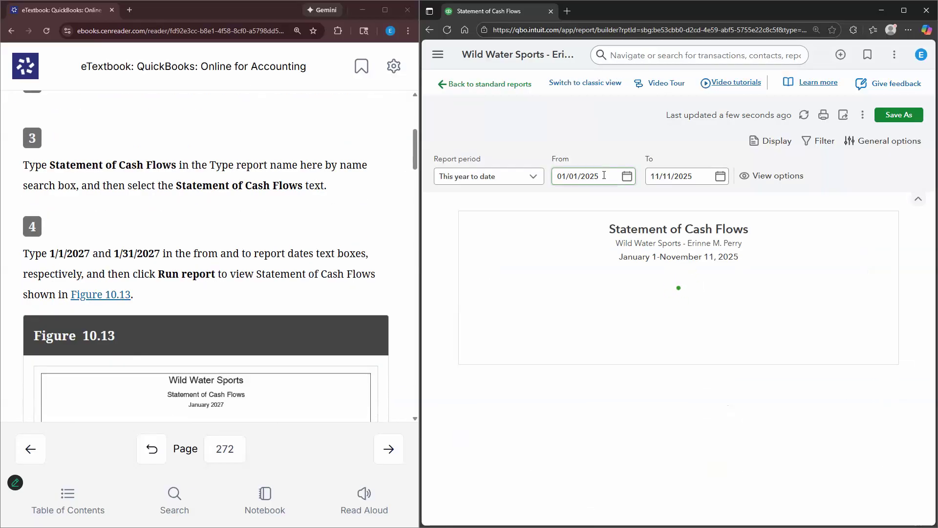
click(606, 182)
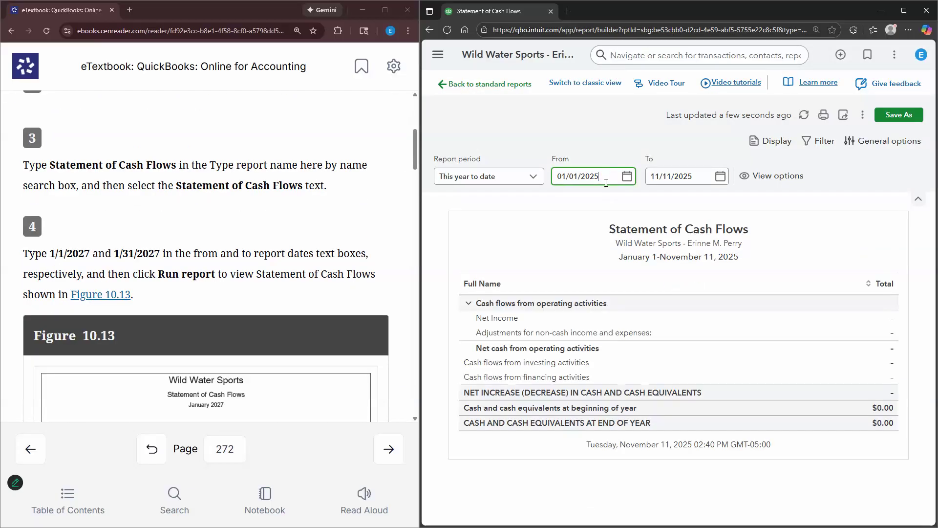
key(BackSpace)
text(7)
click(671, 169)
text(01/31/2027)
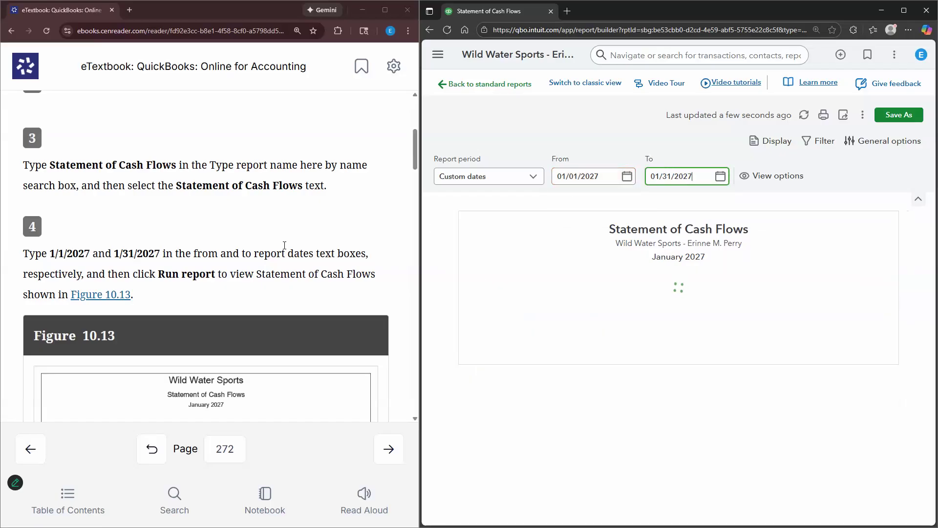
scroll(405, 282, down, 3)
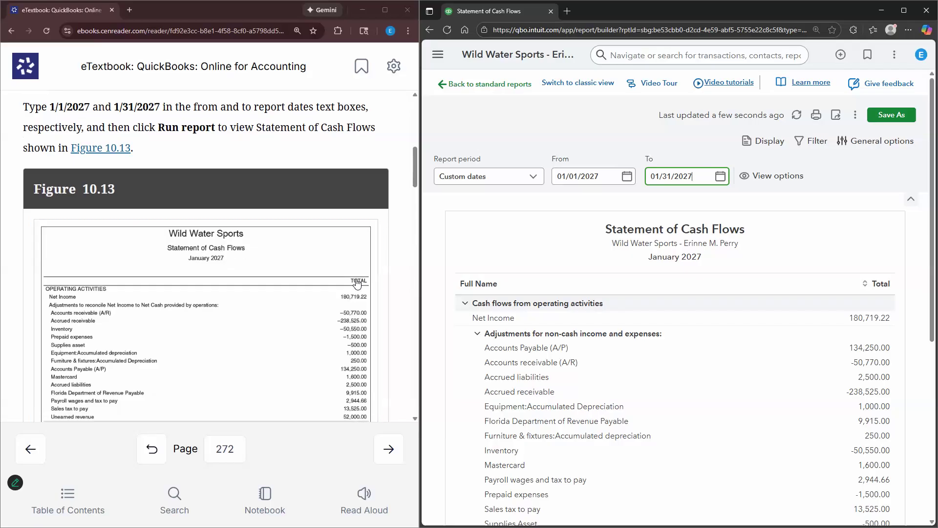
- Compare the January 2027 Statement of Cash Flows with Figure 10.13 in the eTextbook
scroll(357, 385, down, 3)
scroll(352, 366, down, 2)
click(341, 367)
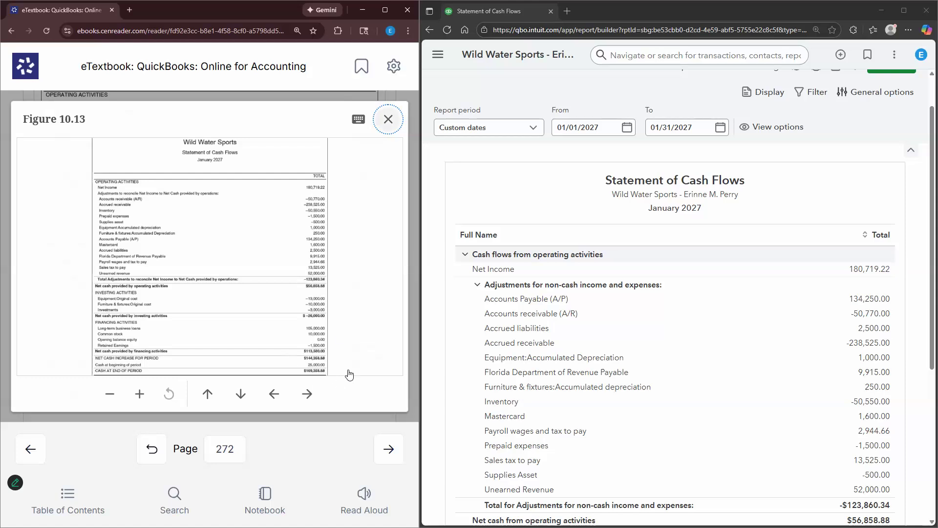
key(Escape)
scroll(662, 345, down, 5)
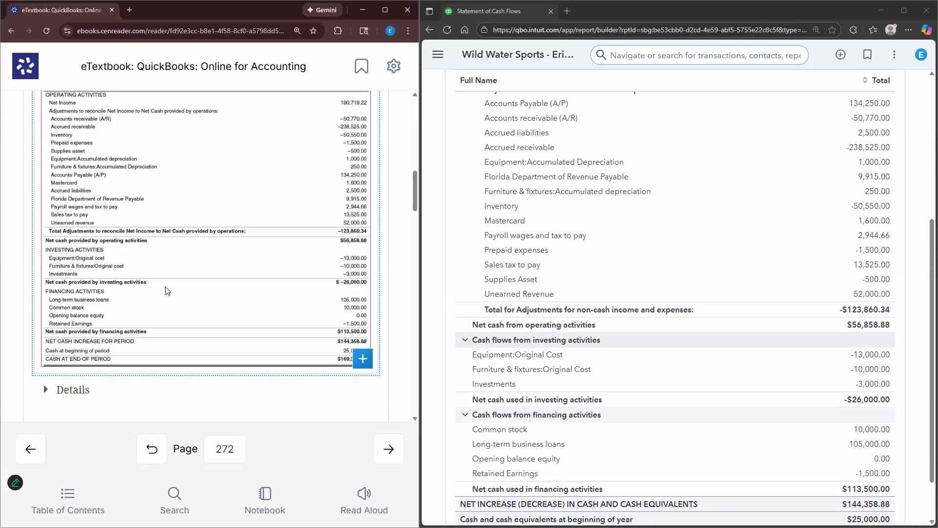
- Open the transaction report behind the Common stock amount and compare it with Figure 10.14
scroll(217, 290, down, 5)
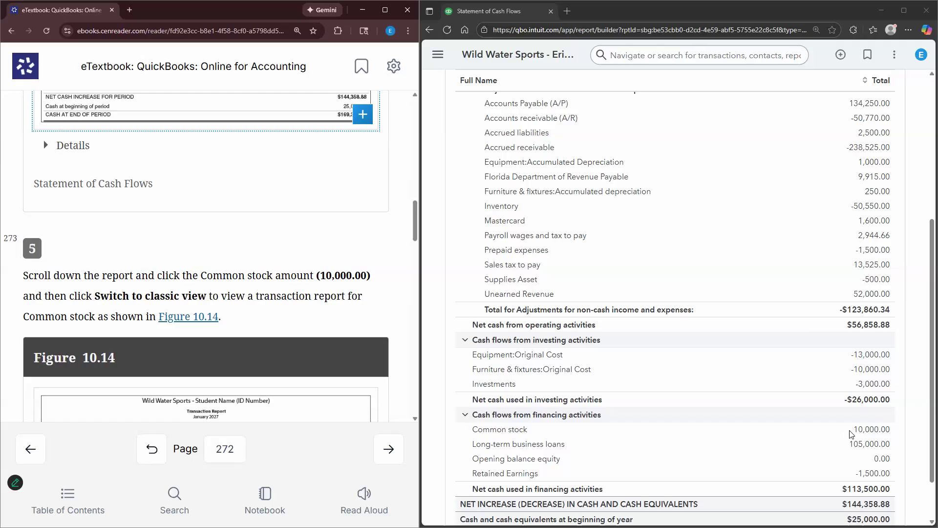
click(868, 432)
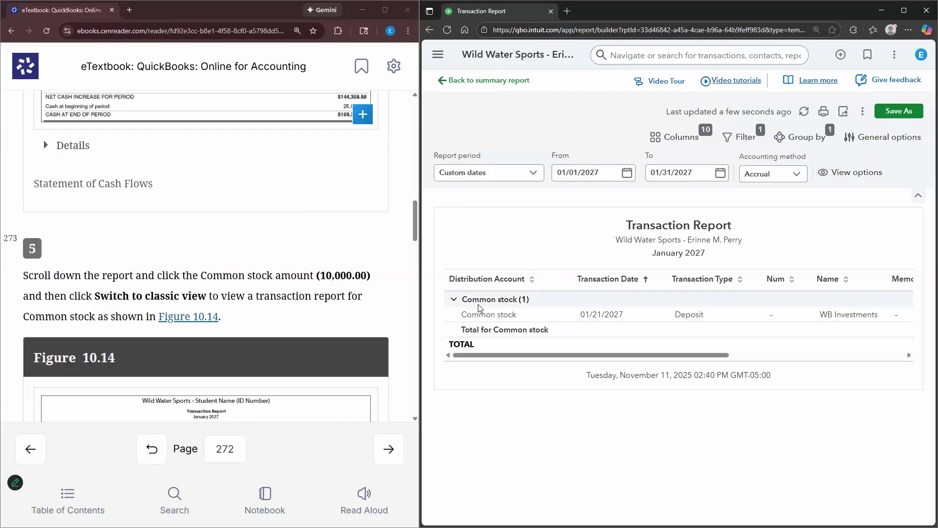
scroll(321, 271, down, 3)
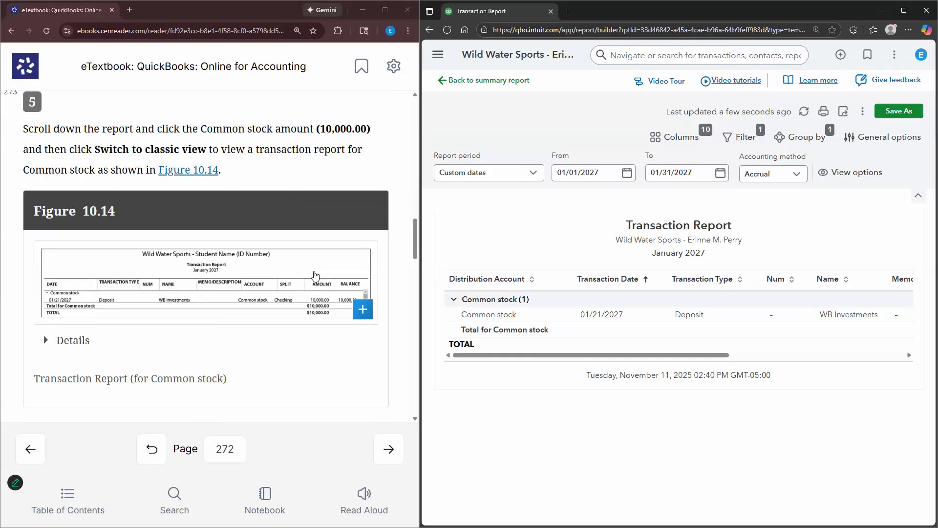
- Open the bank deposit behind the 10,000.00 Common stock entry, compare it with Figure 10.15, and return to the transaction report
scroll(348, 287, down, 3)
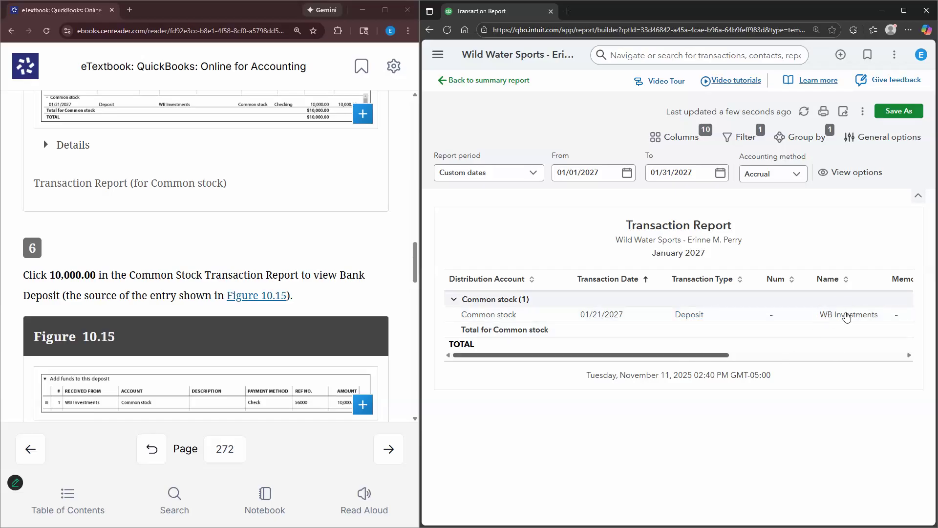
scroll(845, 316, right, 5)
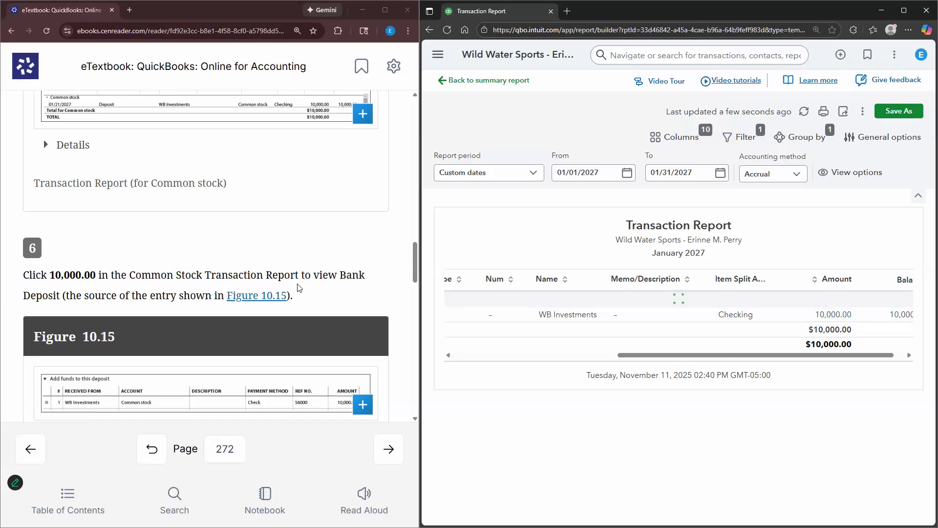
scroll(299, 287, down, 1)
scroll(297, 287, down, 1)
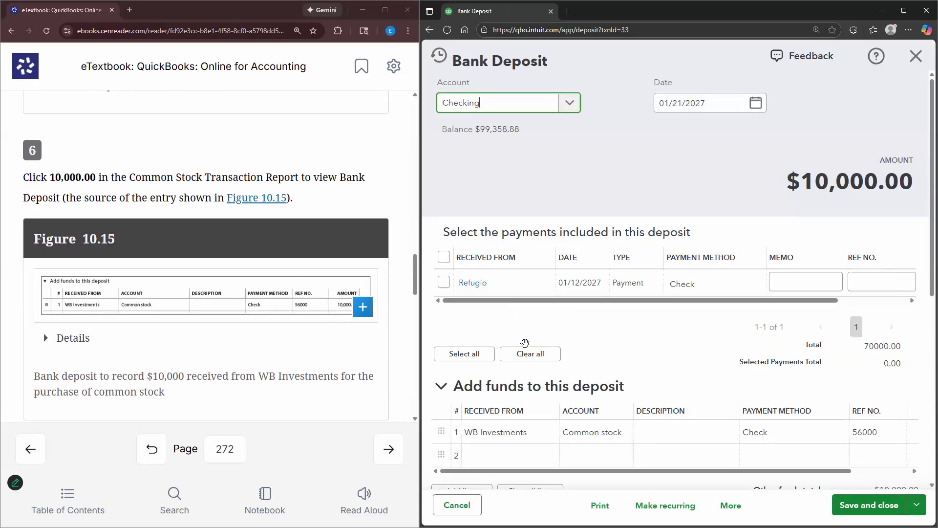
scroll(528, 339, down, 2)
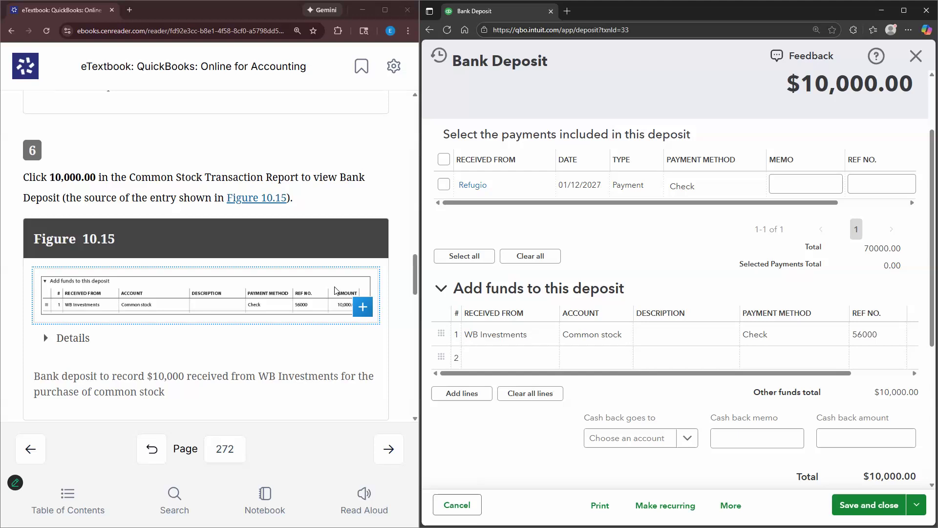
scroll(321, 308, down, 2)
scroll(928, 79, down, 1)
scroll(321, 294, down, 3)
click(916, 56)
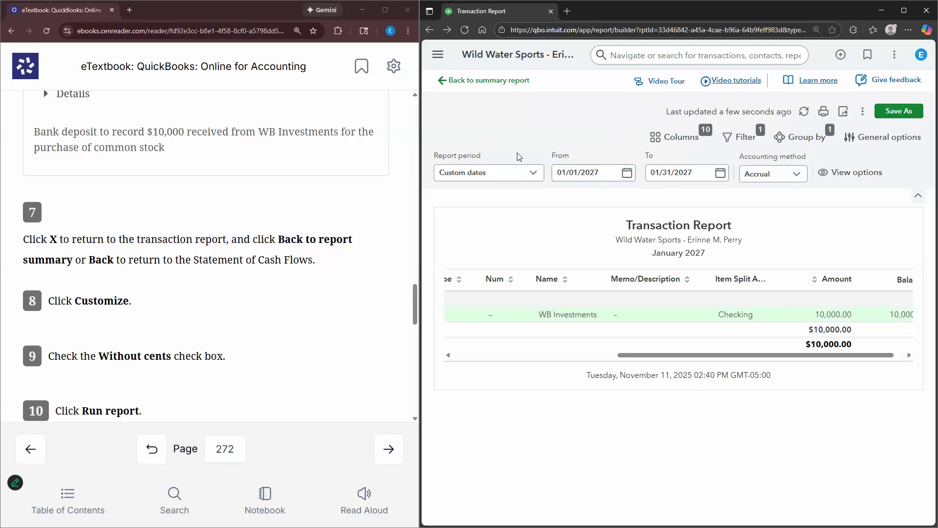
click(882, 146)
click(738, 153)
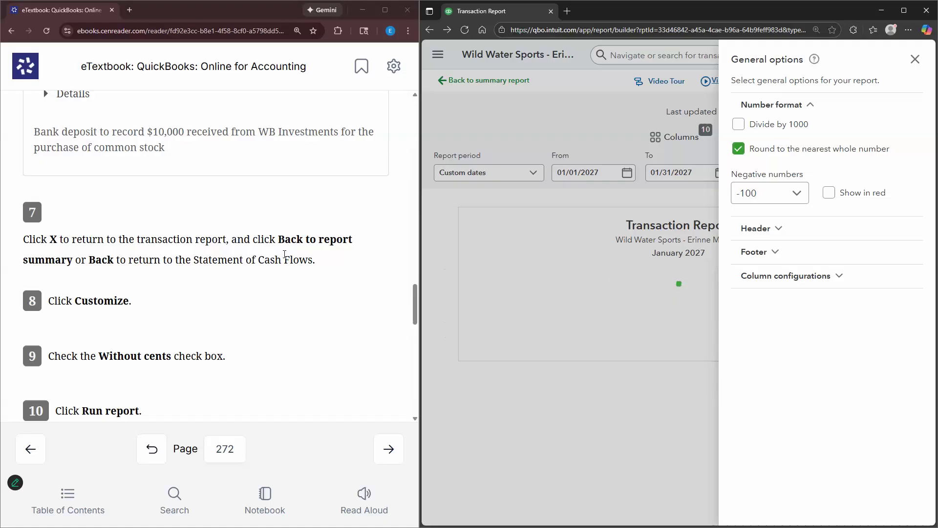
scroll(285, 254, down, 5)
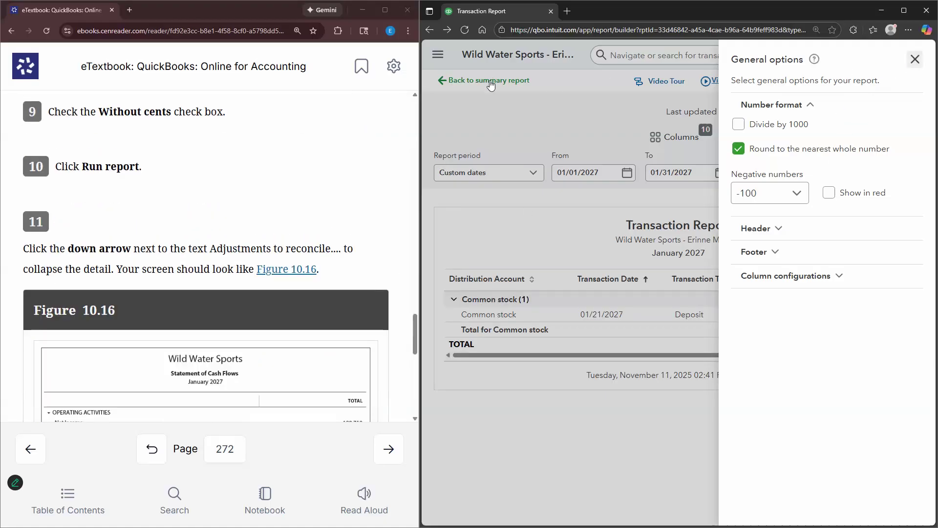
- Return to the Statement of Cash Flows and round its amounts to the nearest whole number
click(490, 84)
scroll(384, 228, down, 1)
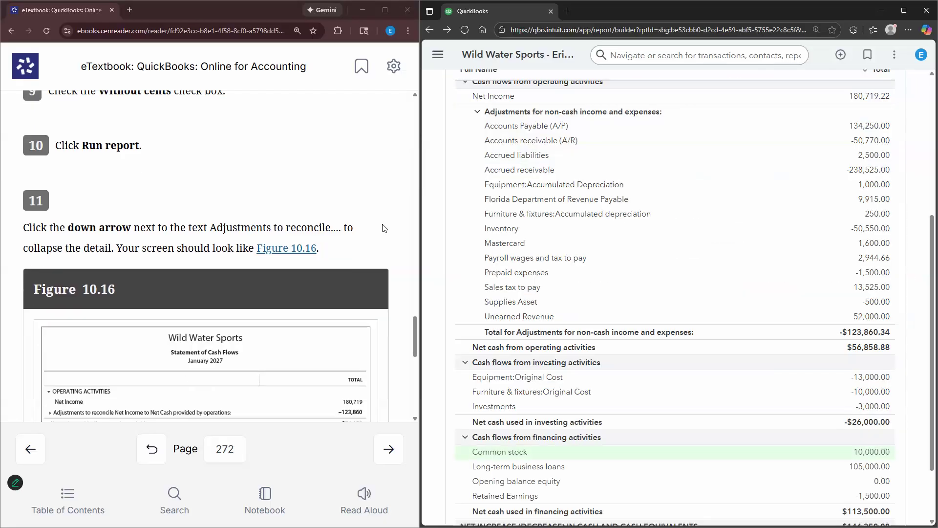
scroll(384, 228, down, 4)
scroll(895, 145, up, 4)
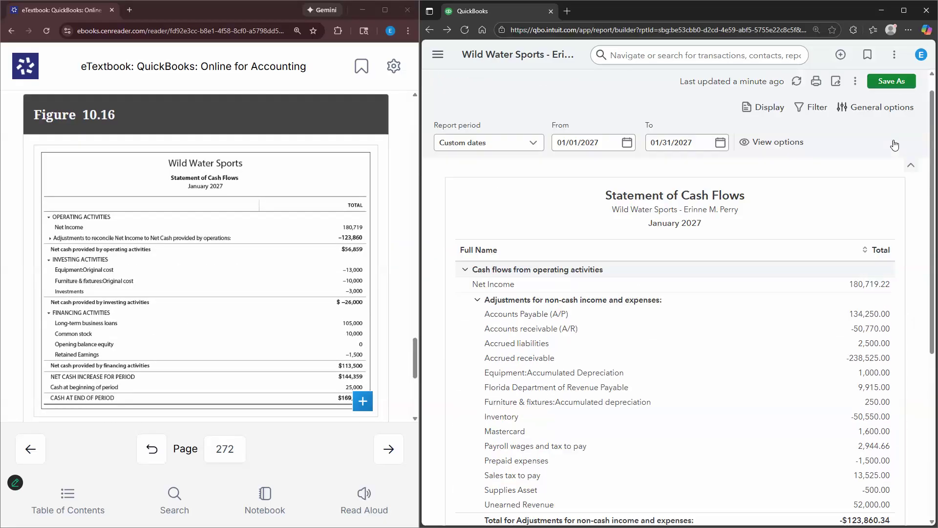
click(895, 143)
click(741, 151)
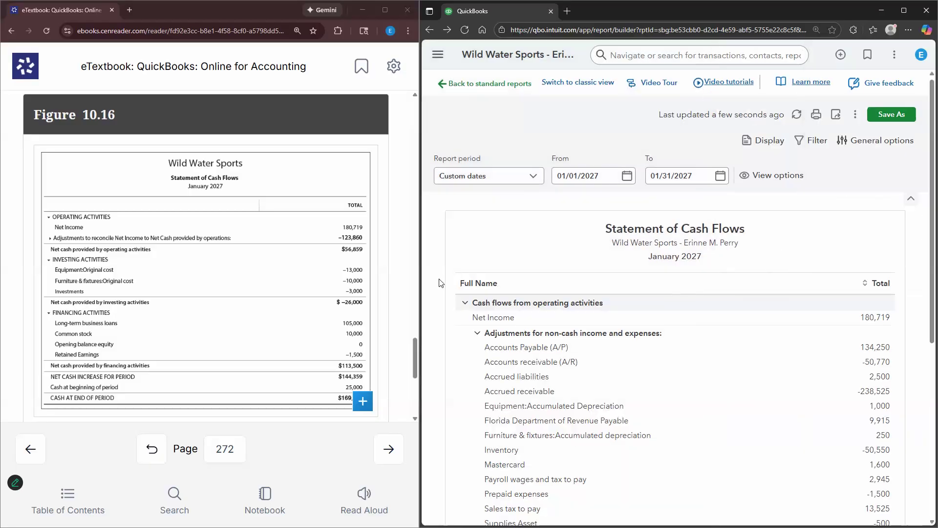
- Save the rounded report as a new report named Statement of Cash Flows Custom and show its export options
scroll(459, 278, down, 5)
scroll(276, 282, down, 4)
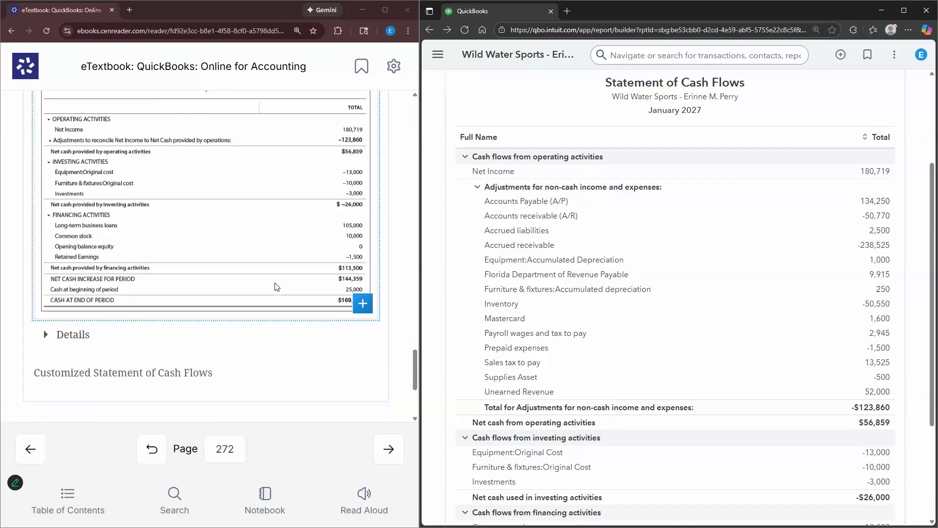
scroll(875, 185, up, 3)
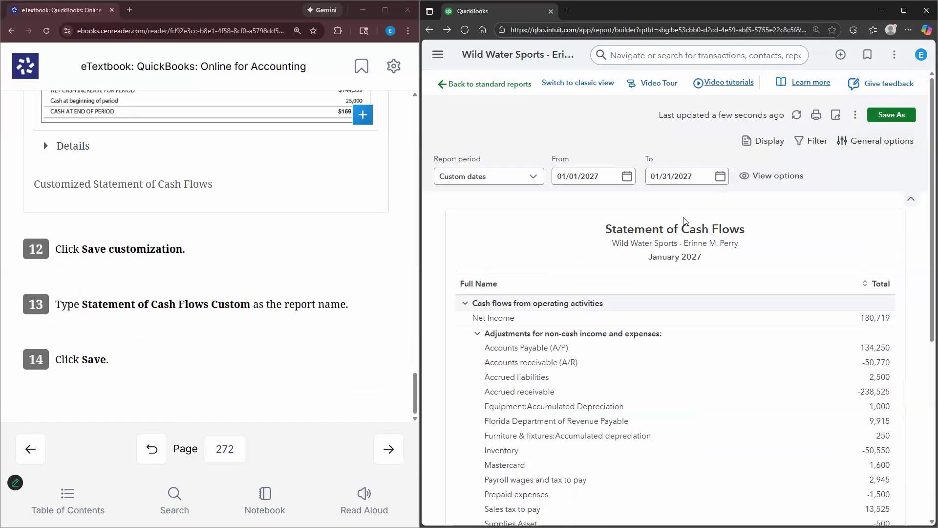
click(891, 115)
click(660, 241)
double_click(660, 241)
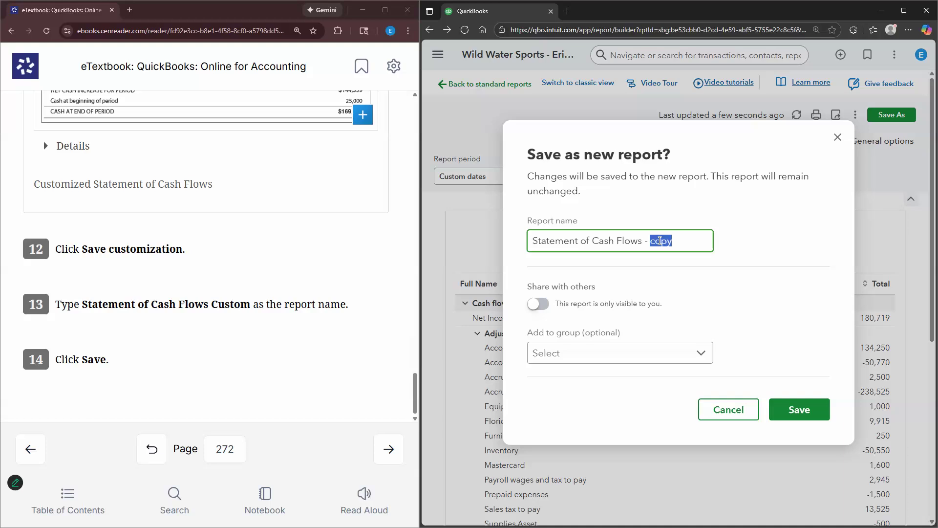
key(BackSpace)
text(Custom)
key(Return)
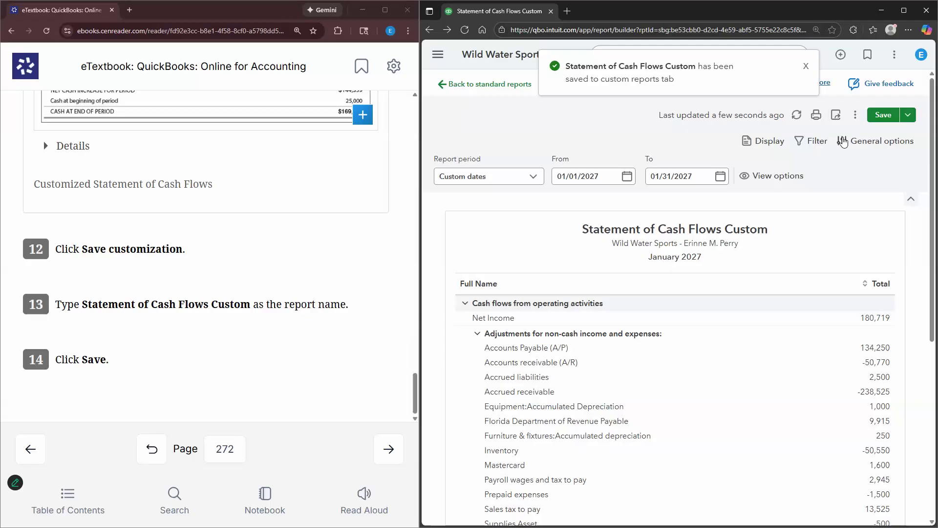
click(836, 116)
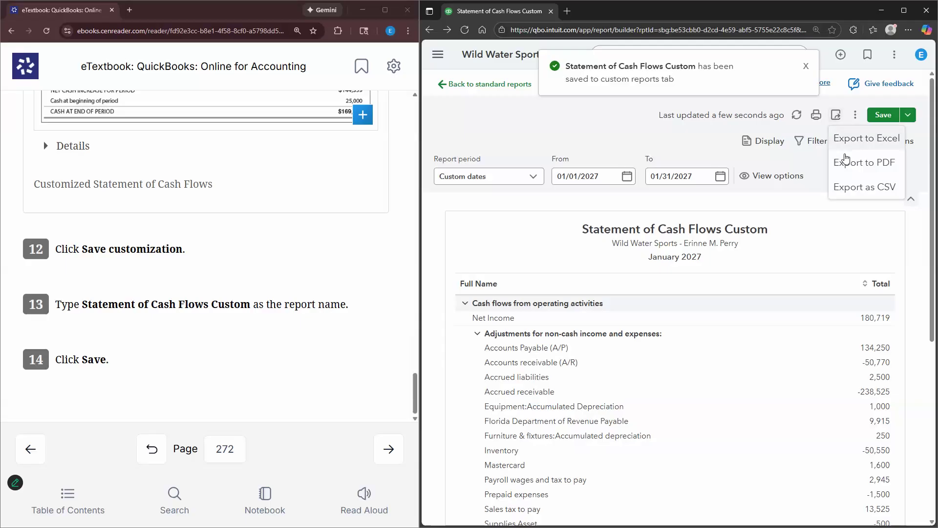
- Continue to the eTextbook's Accounts Receivable Aging Summary section and open the Accounts receivable aging summary from the standard reports
click(388, 449)
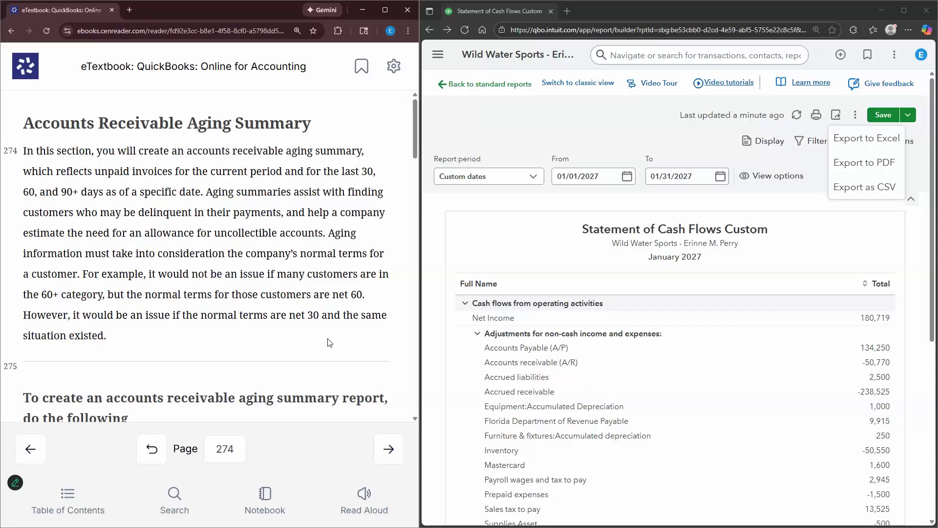
scroll(325, 350, down, 5)
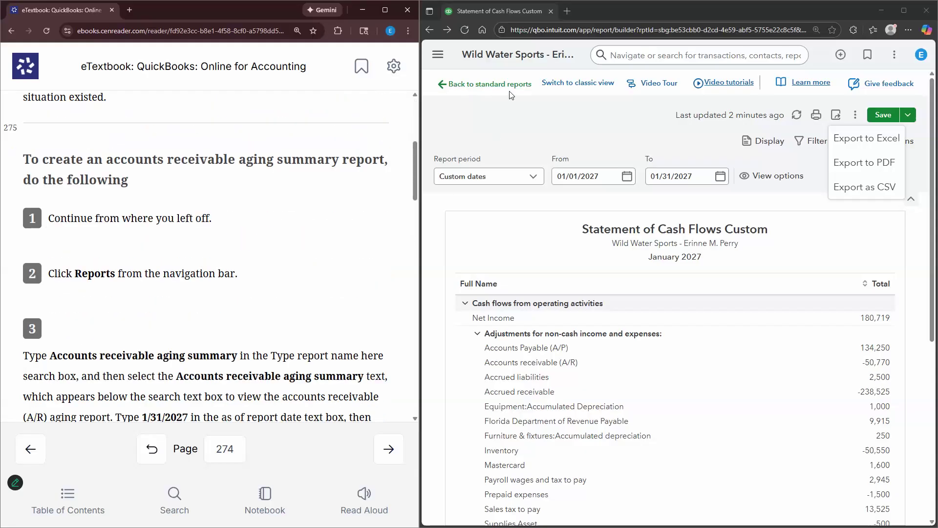
click(489, 85)
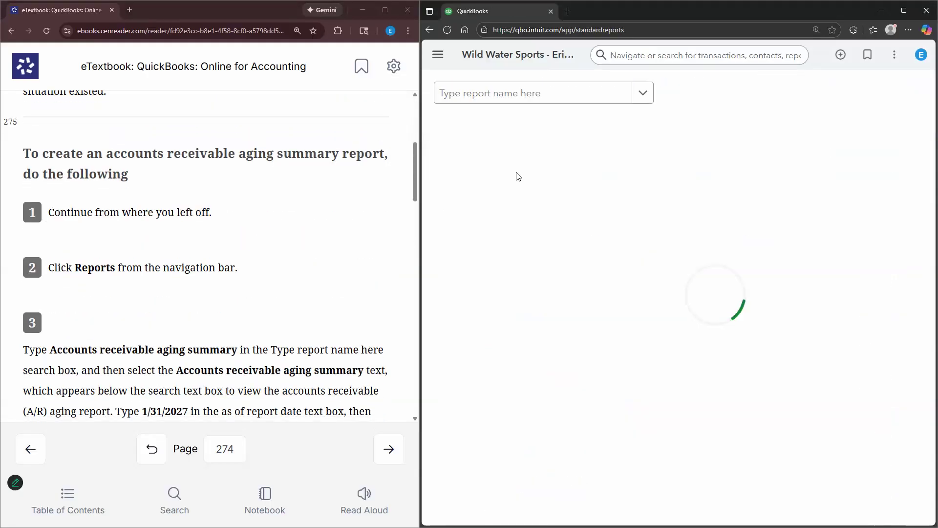
click(512, 103)
text(accounts)
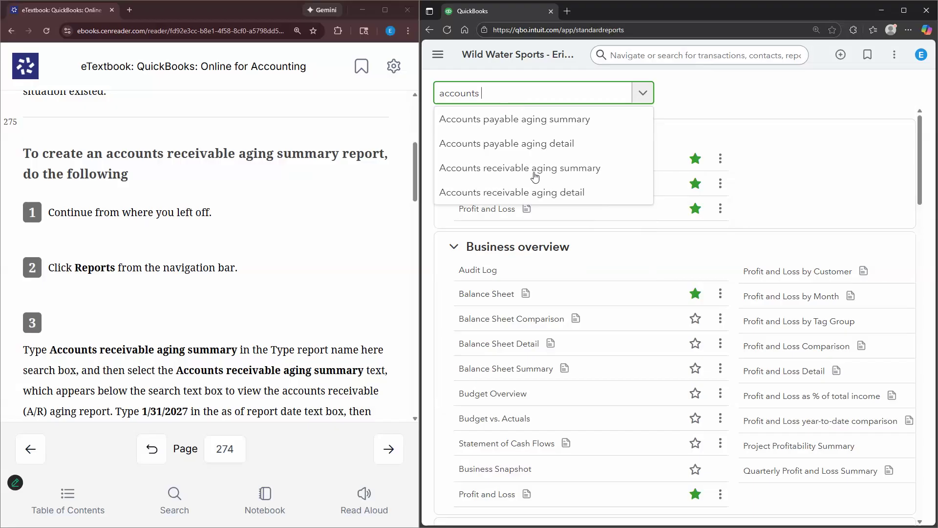
click(505, 175)
- Set the A/R Aging Summary's as-of date to 01/31/2027 and compare the report with Figure 10.17
scroll(371, 221, down, 3)
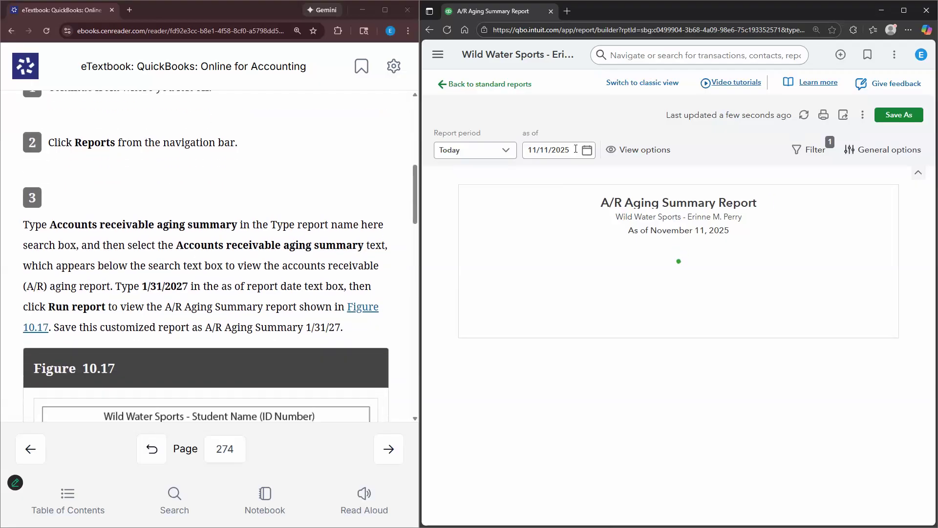
click(576, 149)
text(01)
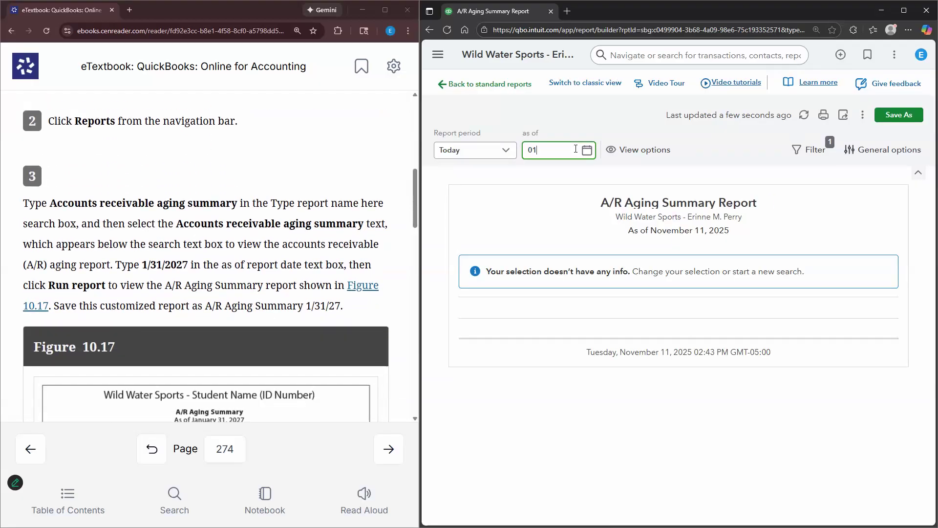
text(/31/2027)
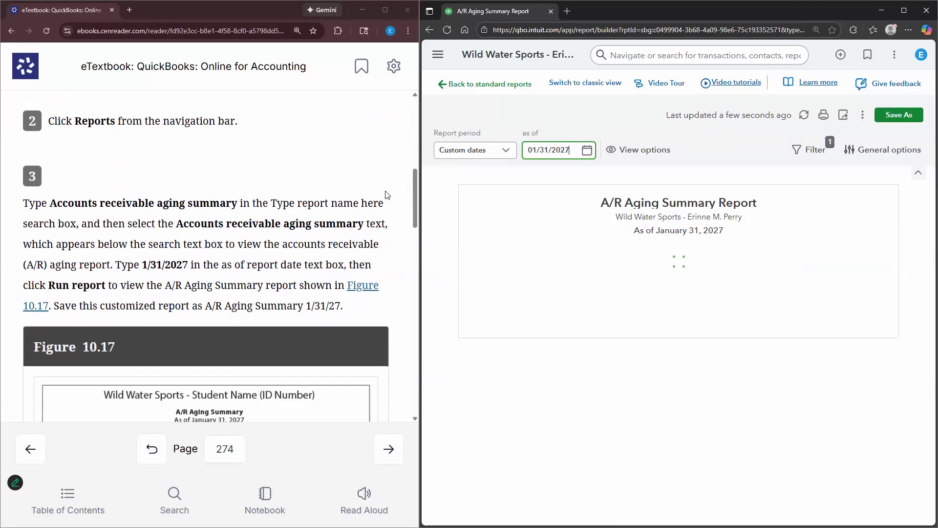
scroll(371, 313, down, 1)
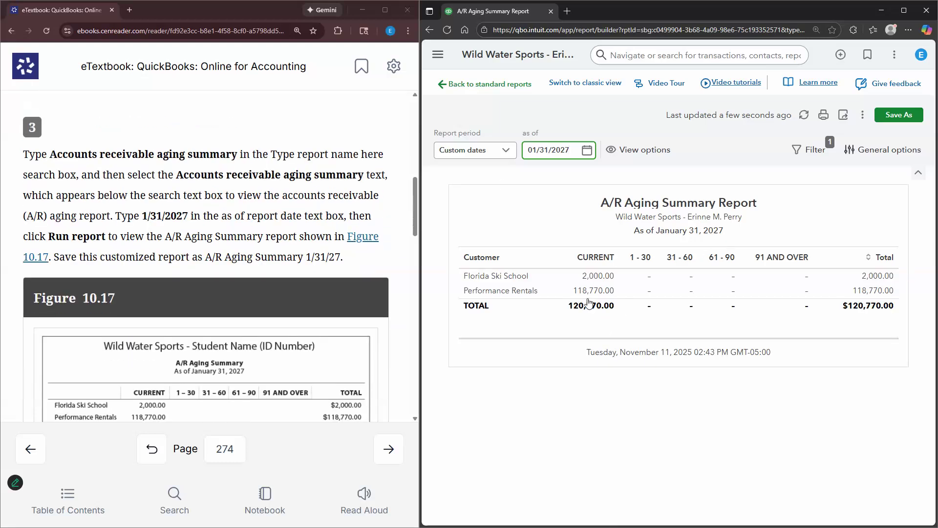
scroll(292, 283, down, 2)
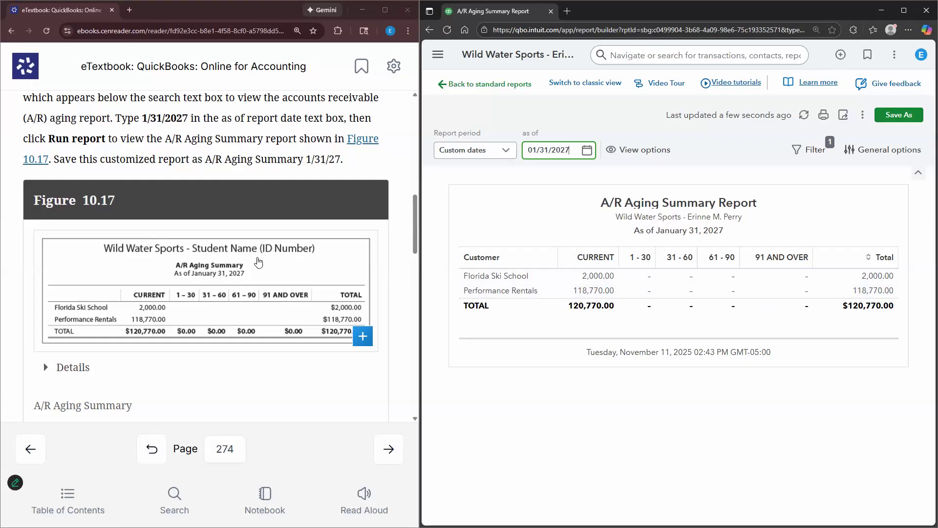
- Open the A/R Aging Detail report behind Performance Rentals' balance and compare it with Figure 10.18
scroll(403, 280, down, 2)
scroll(404, 281, down, 3)
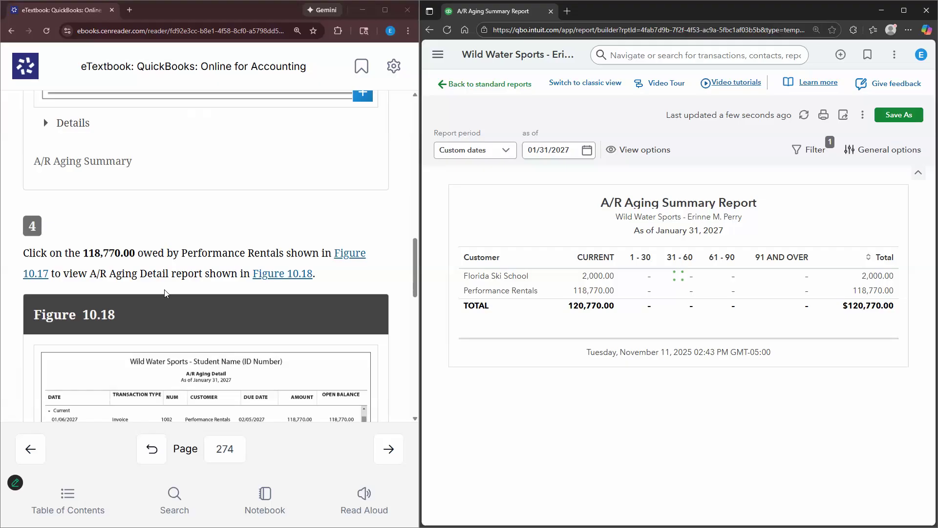
scroll(166, 290, down, 1)
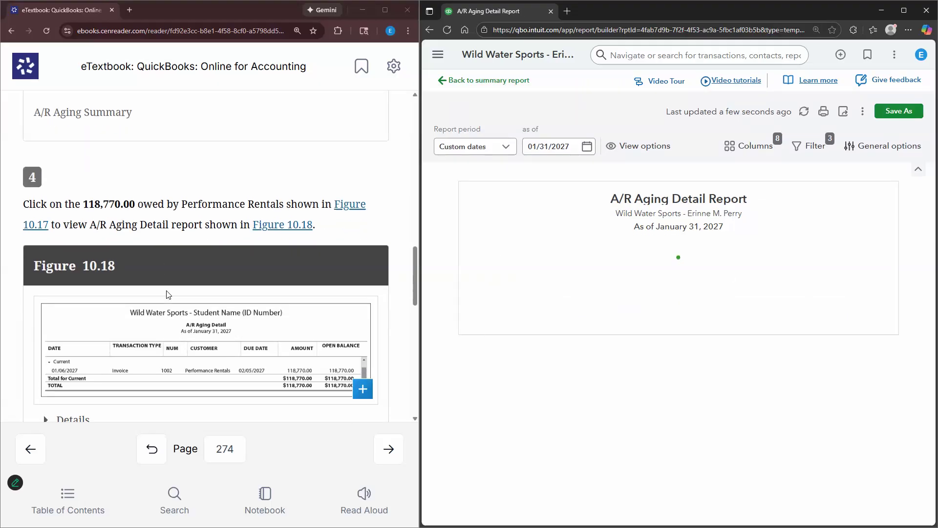
scroll(167, 294, down, 2)
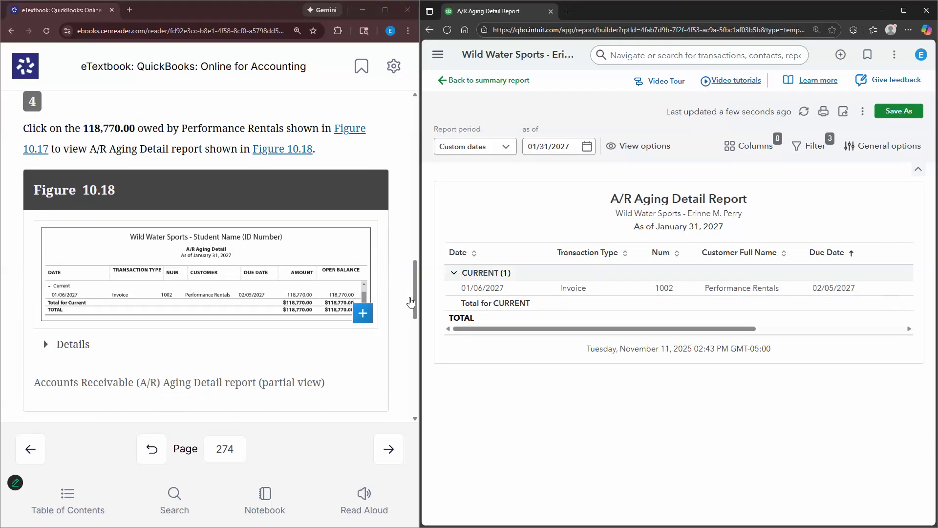
- Open invoice 1002 from the aging detail report and compare it with Figure 10.19
scroll(303, 288, down, 4)
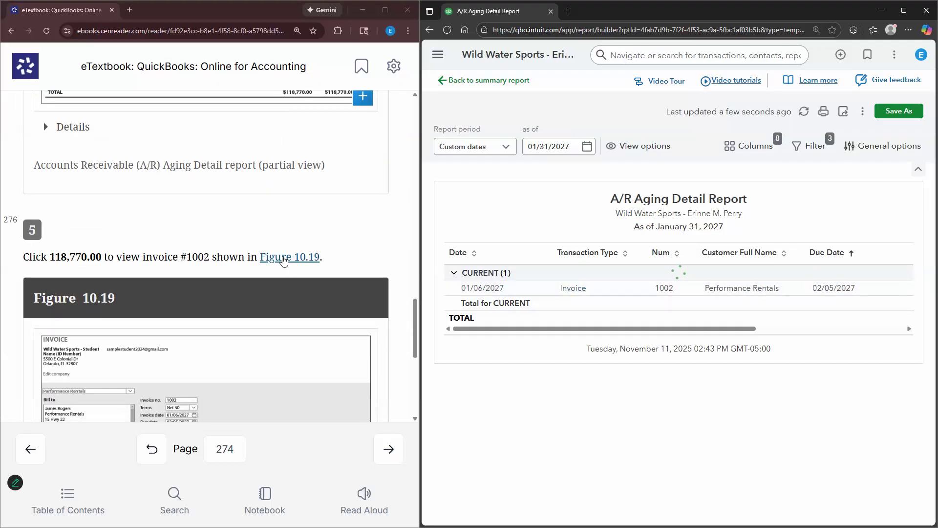
scroll(283, 259, down, 2)
scroll(283, 262, down, 3)
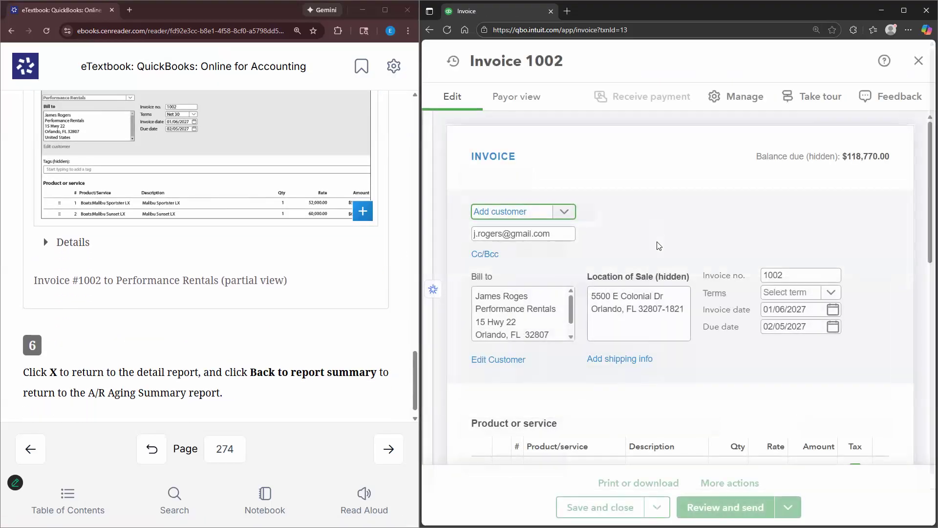
scroll(657, 230, down, 4)
scroll(666, 267, down, 5)
scroll(656, 249, up, 8)
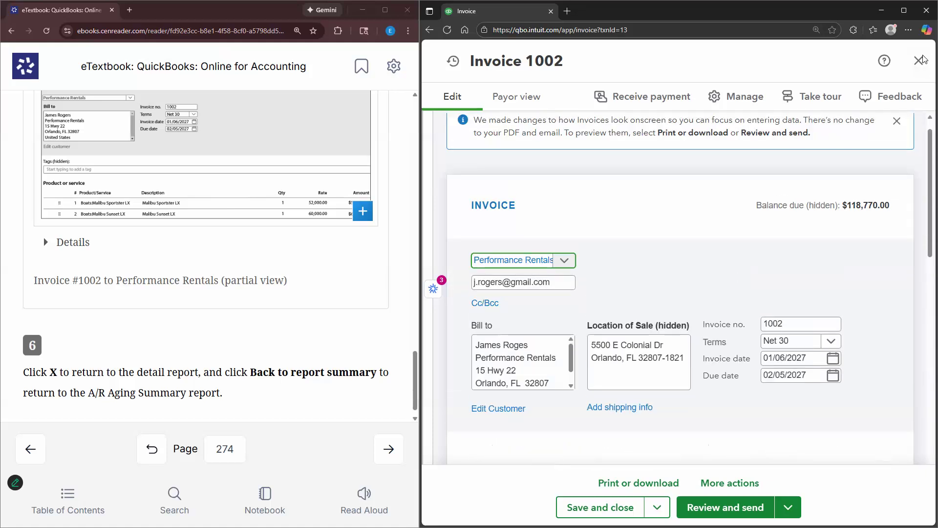
- Close invoice 1002 and return through the A/R aging reports to the standard reports list
click(918, 61)
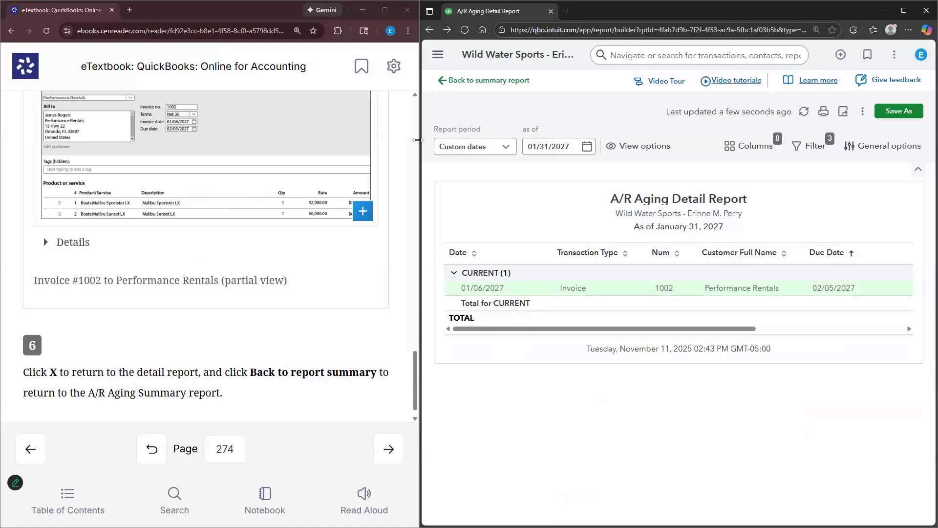
scroll(261, 337, down, 1)
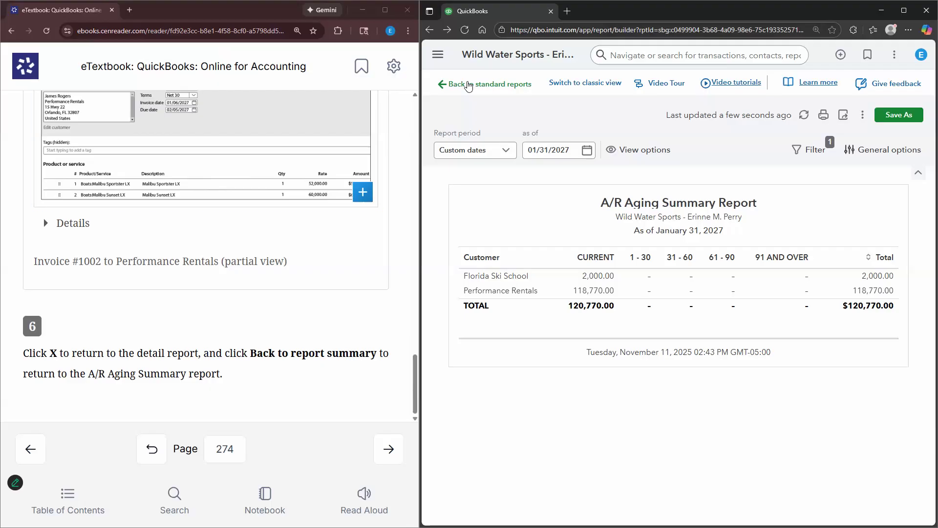
click(469, 85)
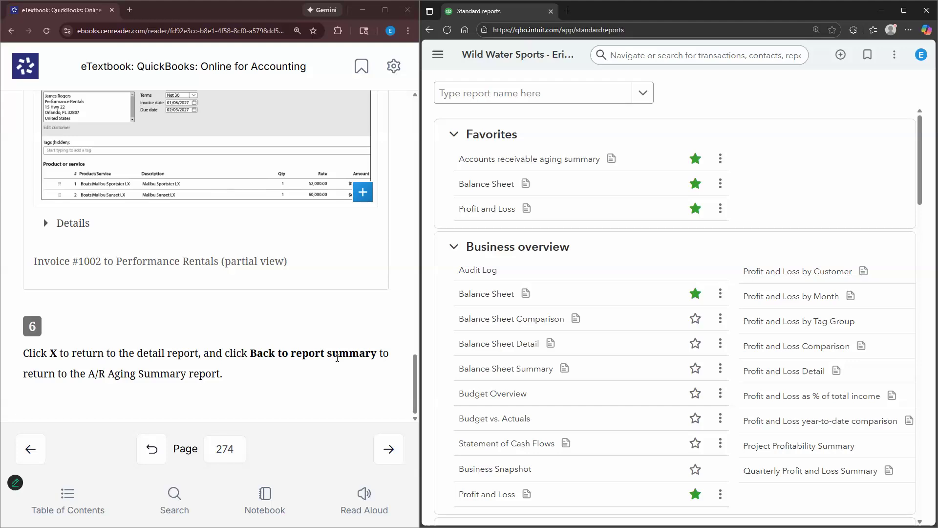
- Continue to the eTextbook's Accounts Payable Aging Summary section and open the Accounts payable aging summary from the standard reports
click(388, 449)
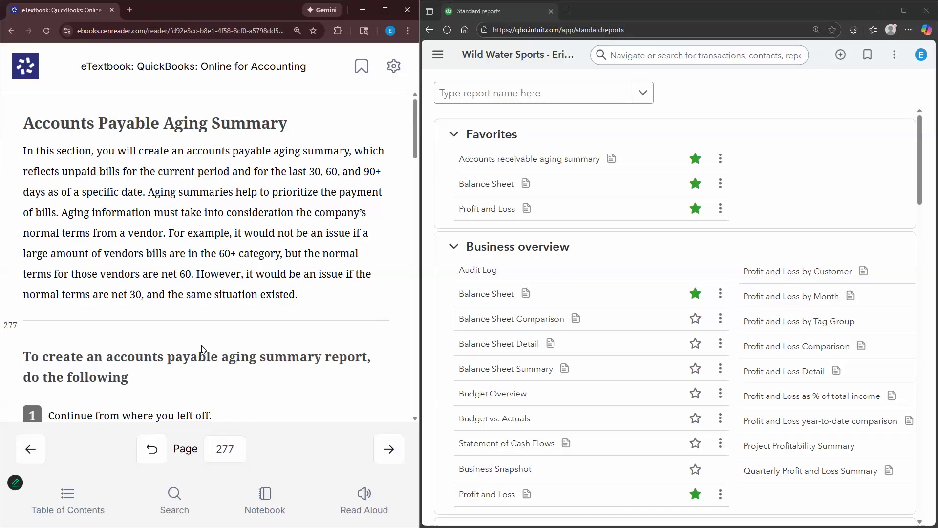
scroll(203, 349, down, 5)
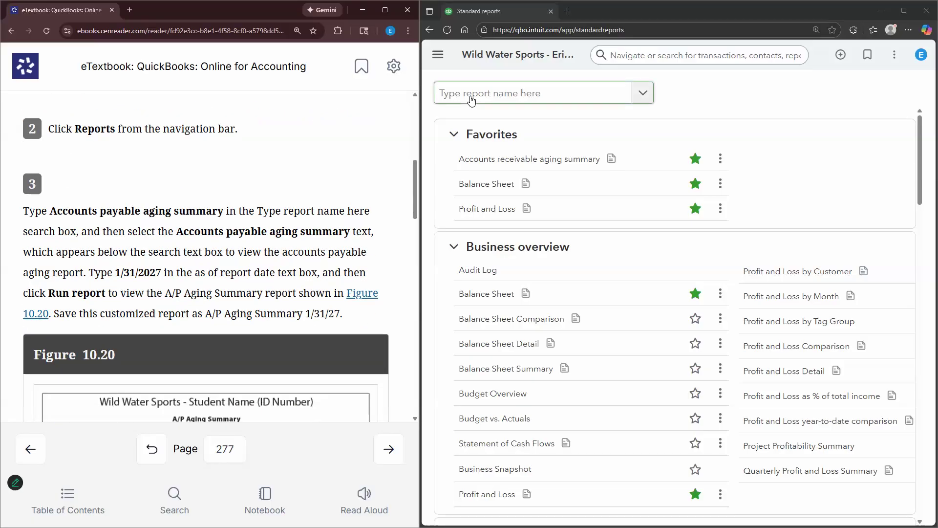
click(471, 99)
text(accoun)
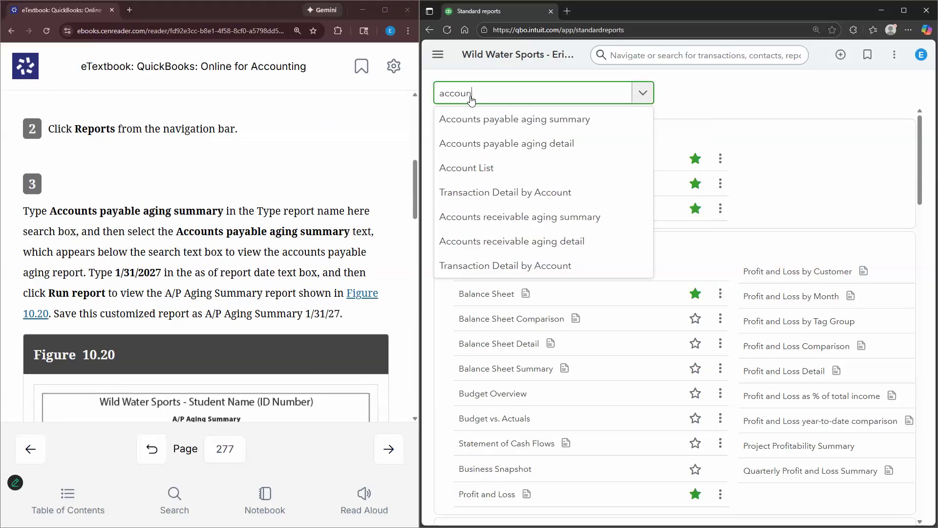
click(467, 123)
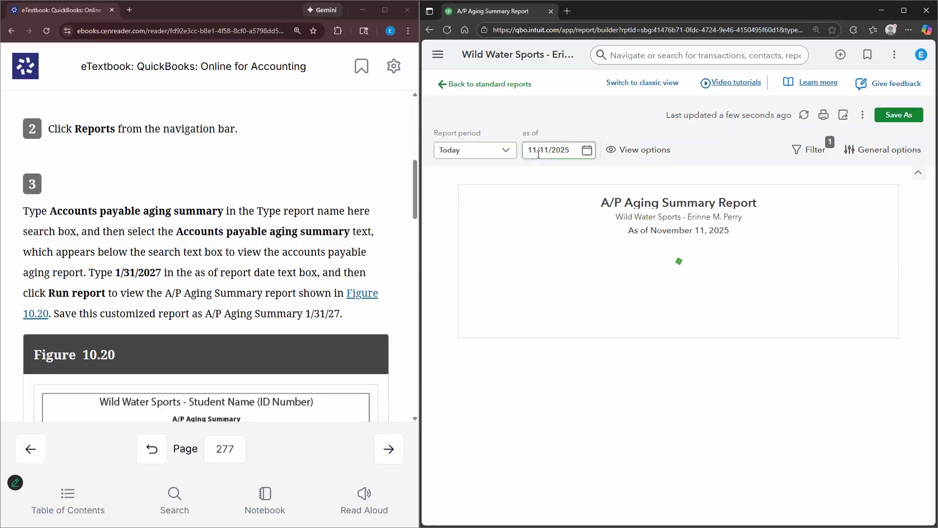
- Set the A/P Aging Summary's as-of date to 01/31/2027 and compare the report with Figure 10.20
click(538, 154)
text(01/31/2027)
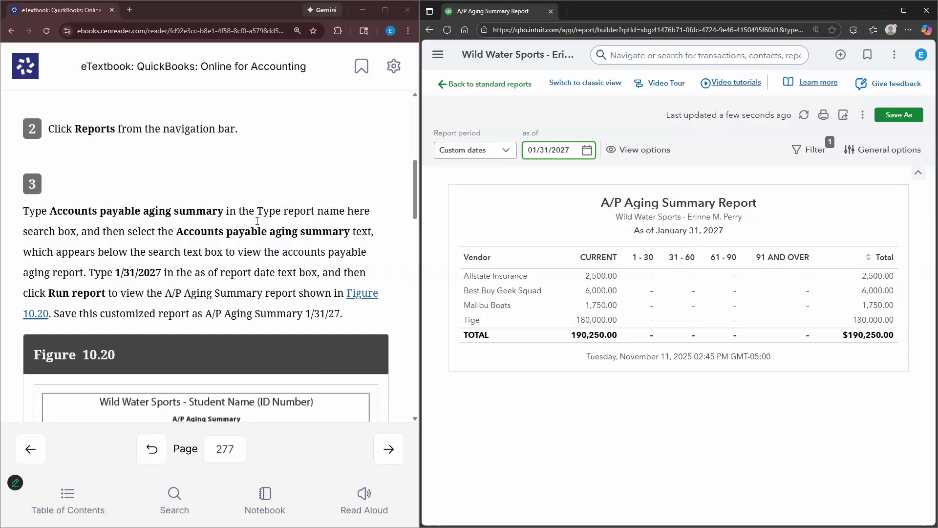
scroll(225, 269, down, 2)
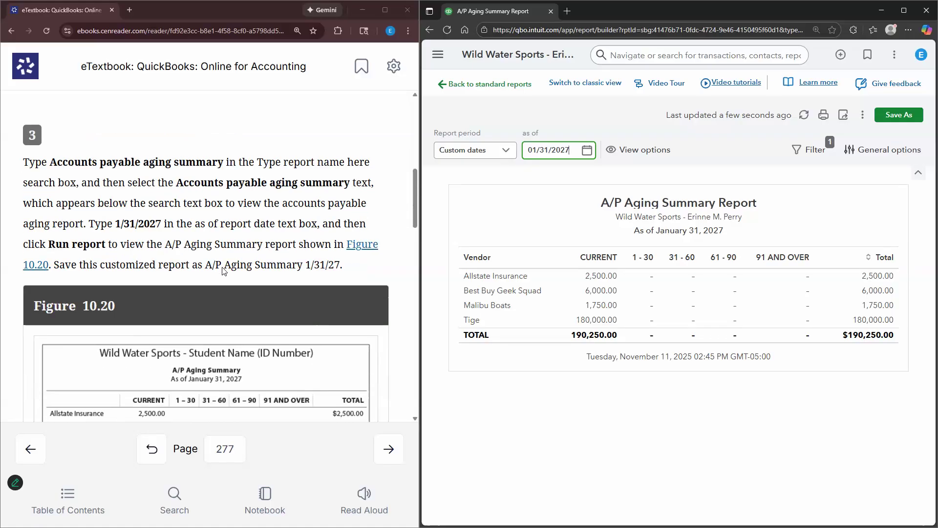
scroll(209, 279, down, 3)
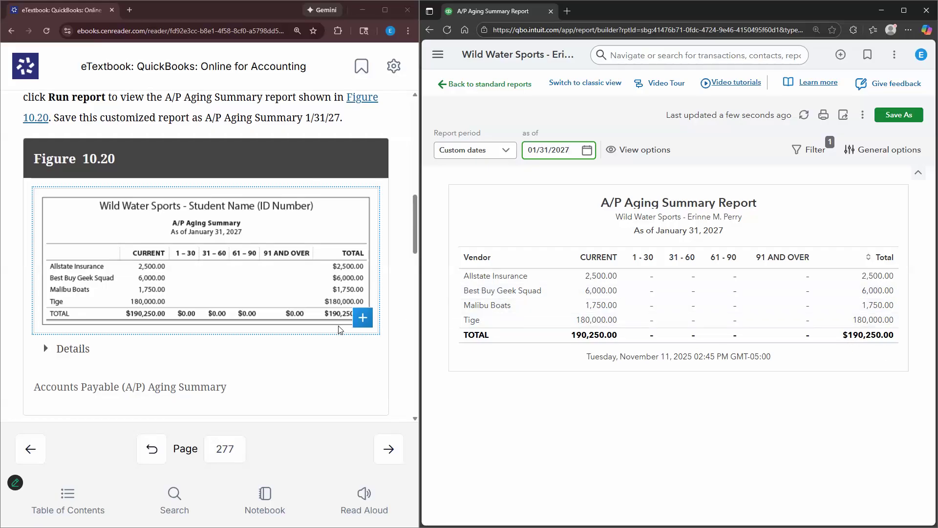
scroll(340, 330, down, 1)
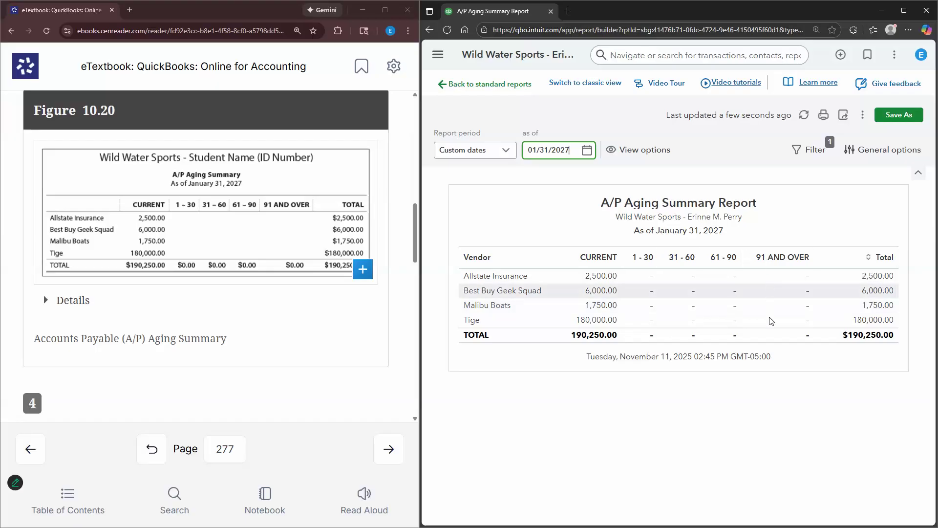
- Open the A/P Aging Detail report behind Best Buy Geek Squad's balance and compare it with Figure 10.21
scroll(326, 210, down, 2)
scroll(326, 210, down, 2)
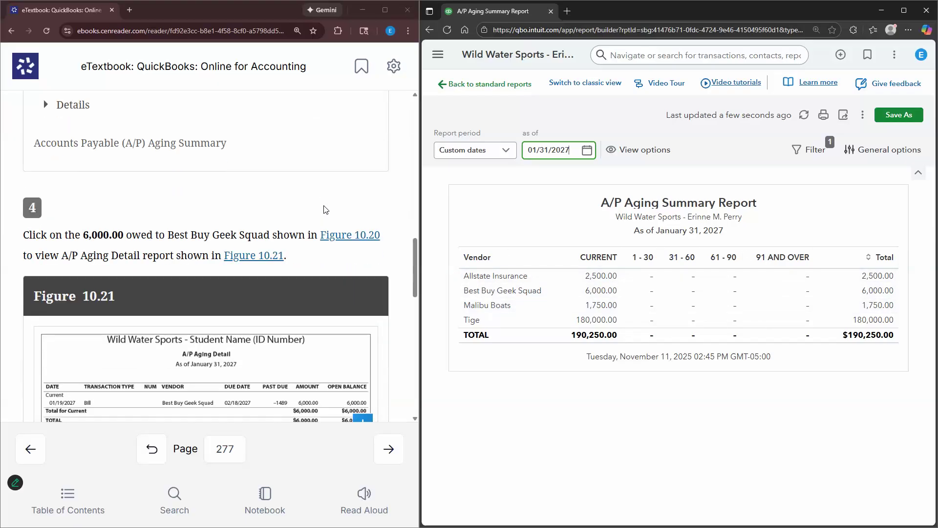
click(596, 292)
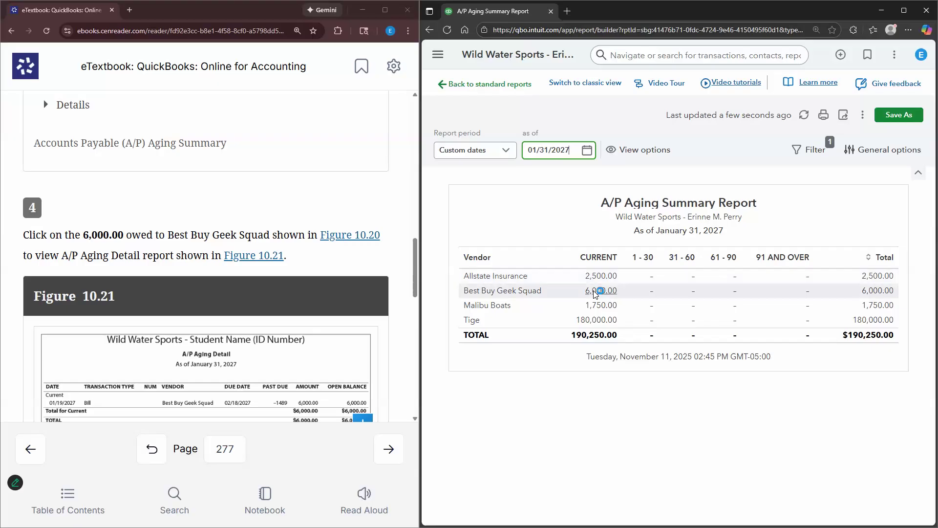
scroll(275, 248, down, 2)
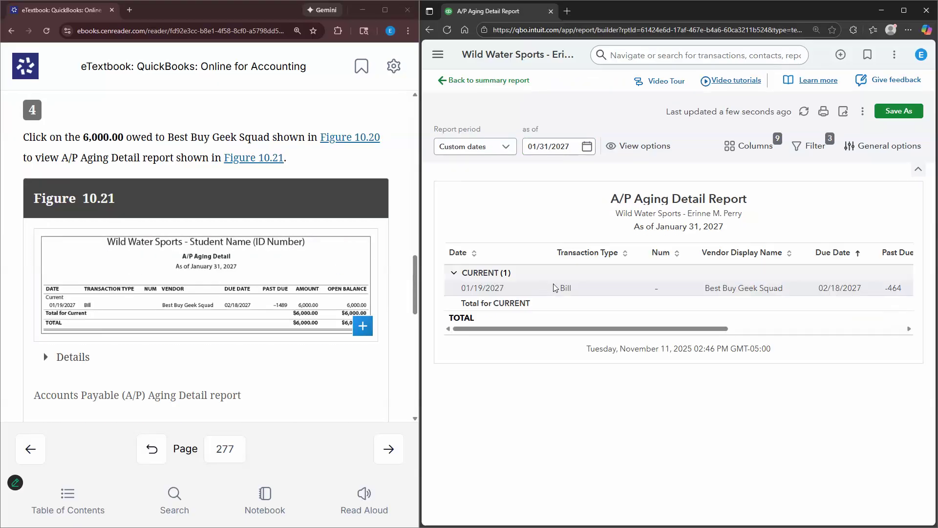
- Open the Best Buy Geek Squad bill from the aging detail report and review its terms, dates and category details
click(565, 290)
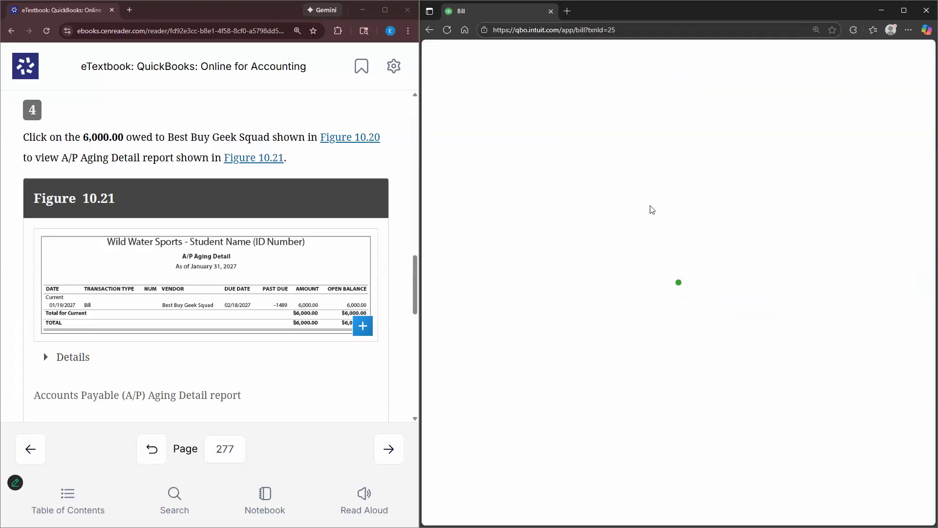
scroll(702, 204, down, 1)
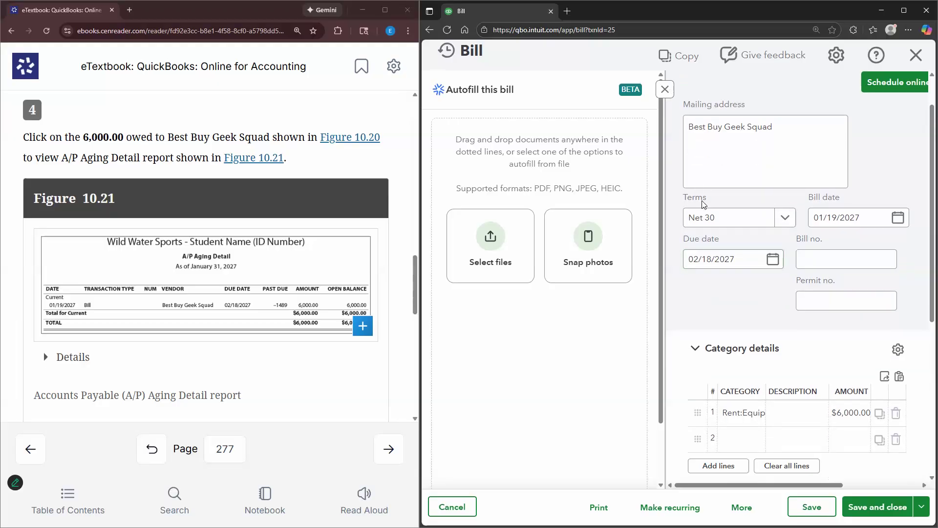
scroll(492, 320, down, 4)
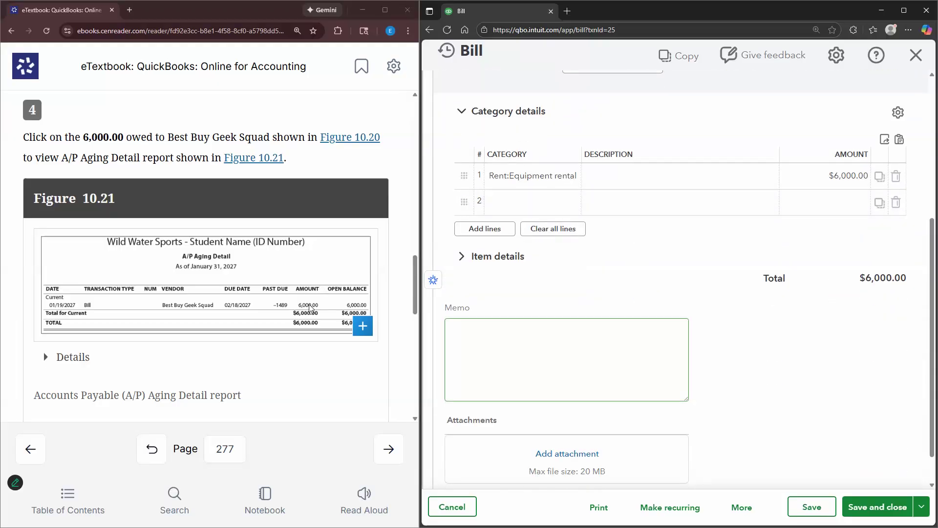
scroll(309, 308, down, 10)
- Close the Best Buy Geek Squad bill and return through the A/P aging reports to the standard reports list
click(917, 56)
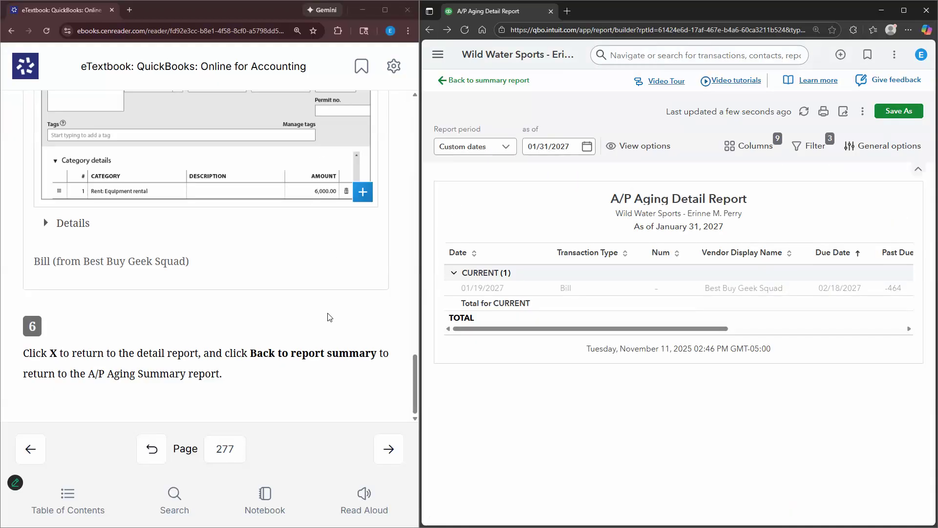
click(459, 80)
click(460, 86)
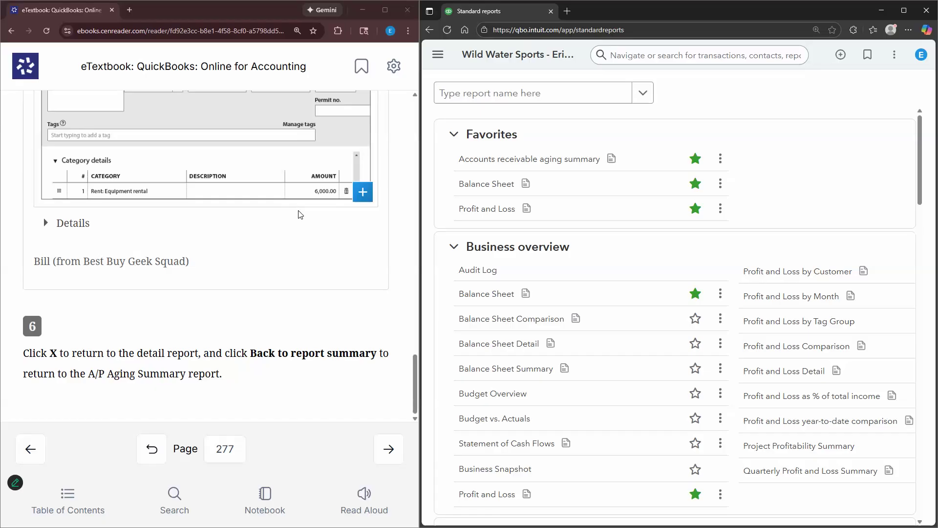
- Continue to the eTextbook's Inventory Valuation Summary section and open the Inventory Valuation Summary from the standard reports
scroll(384, 424, up, 4)
scroll(384, 424, down, 4)
click(388, 448)
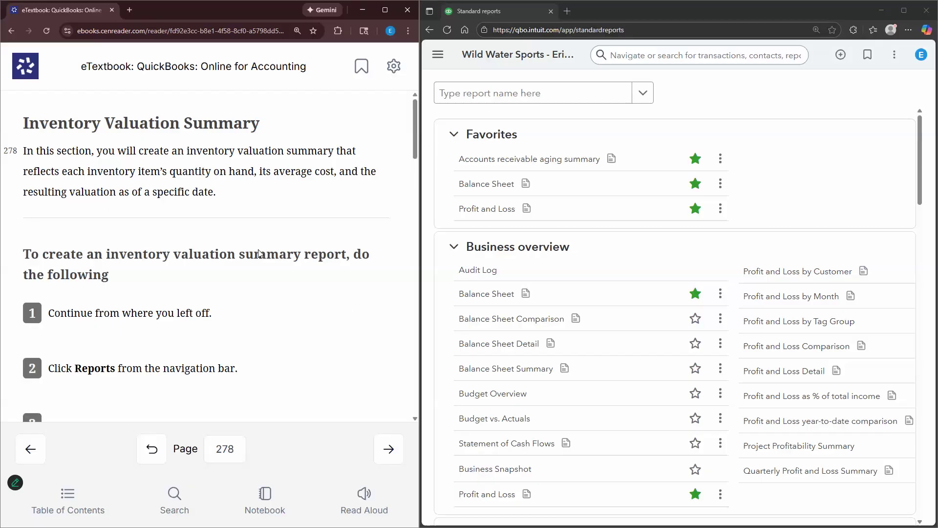
scroll(347, 303, down, 3)
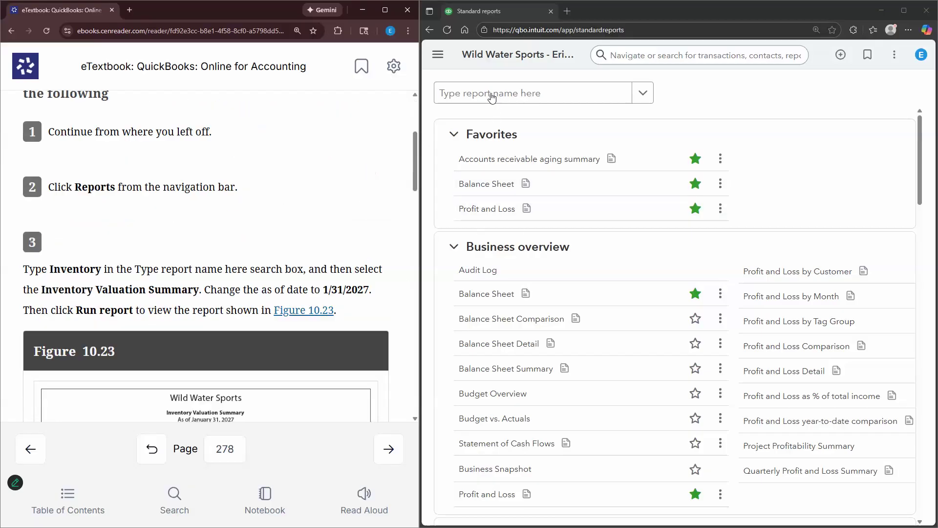
click(491, 95)
text(inve)
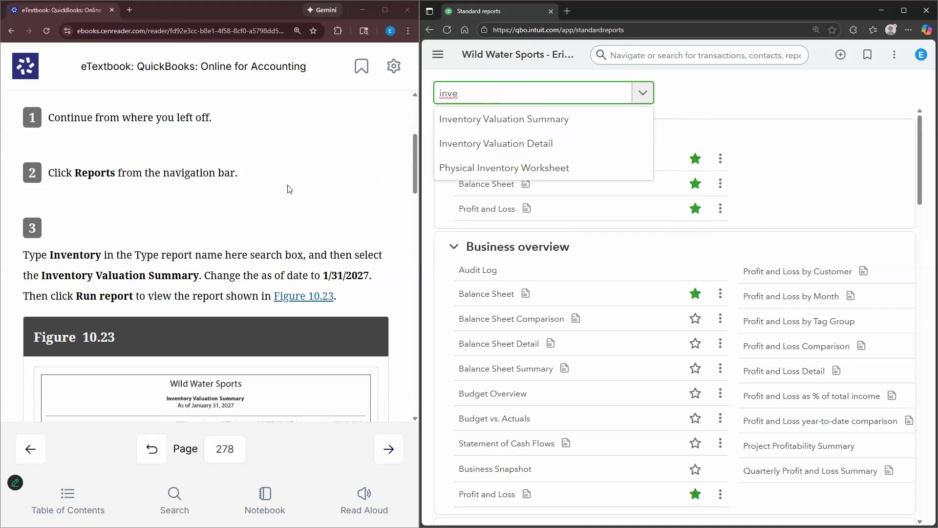
click(549, 125)
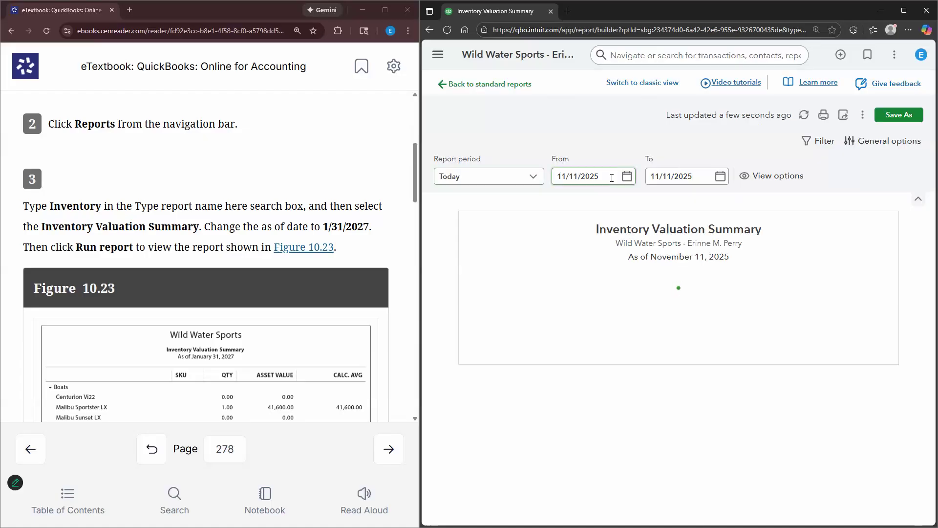
- Set the Inventory Valuation Summary's period from 01/01/2027 to 01/31/2027 and compare the report with Figure 10.23
click(612, 178)
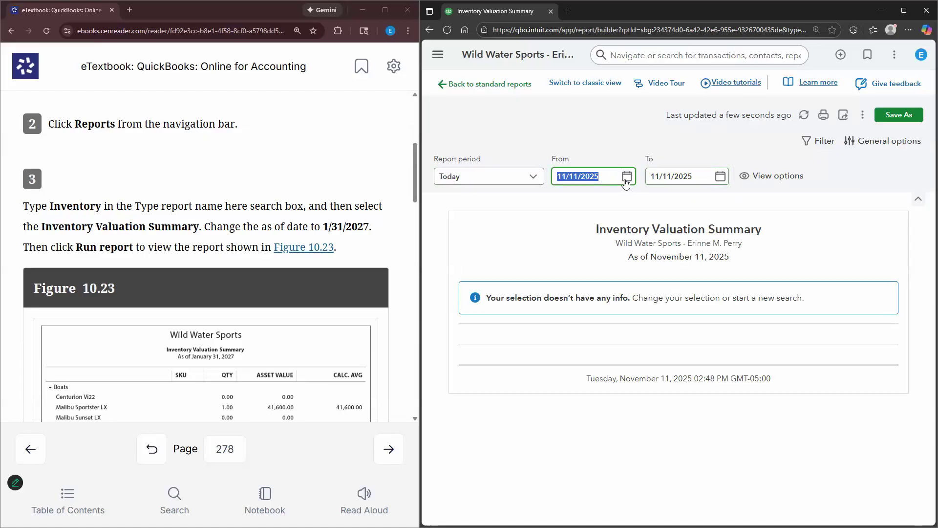
text(01/01/2027)
click(699, 177)
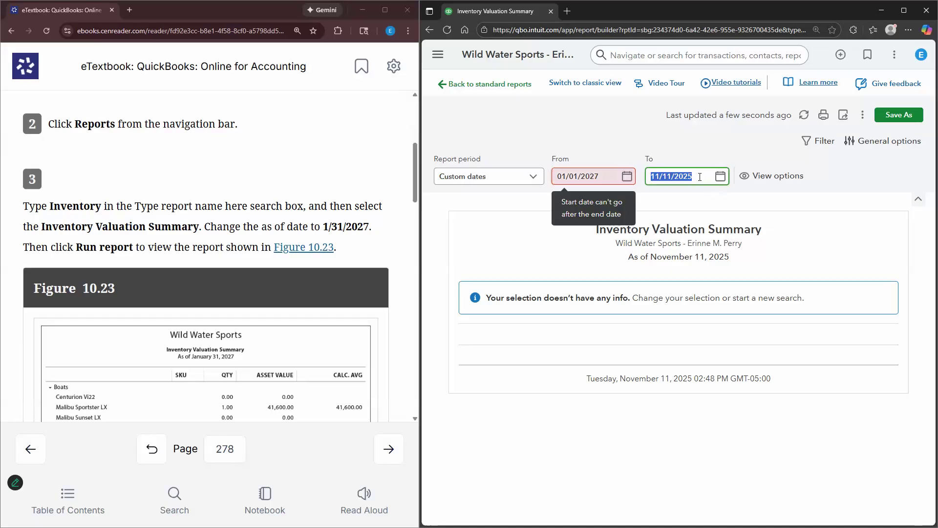
text(1/31/2027)
click(588, 238)
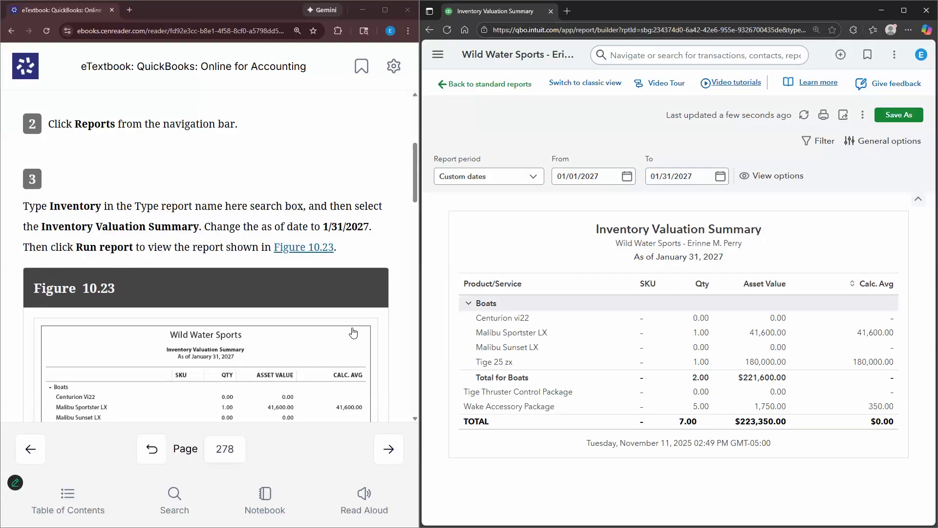
scroll(132, 309, down, 1)
scroll(132, 309, down, 1)
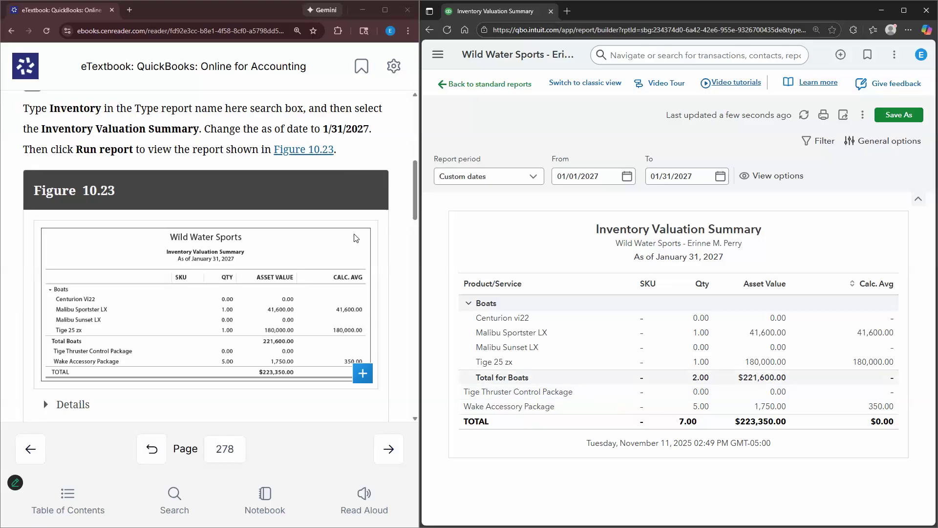
- Open the Inventory Valuation Detail report behind the Wake Accessory Package quantity and compare it with Figure 10.24
scroll(356, 238, down, 2)
scroll(131, 220, down, 5)
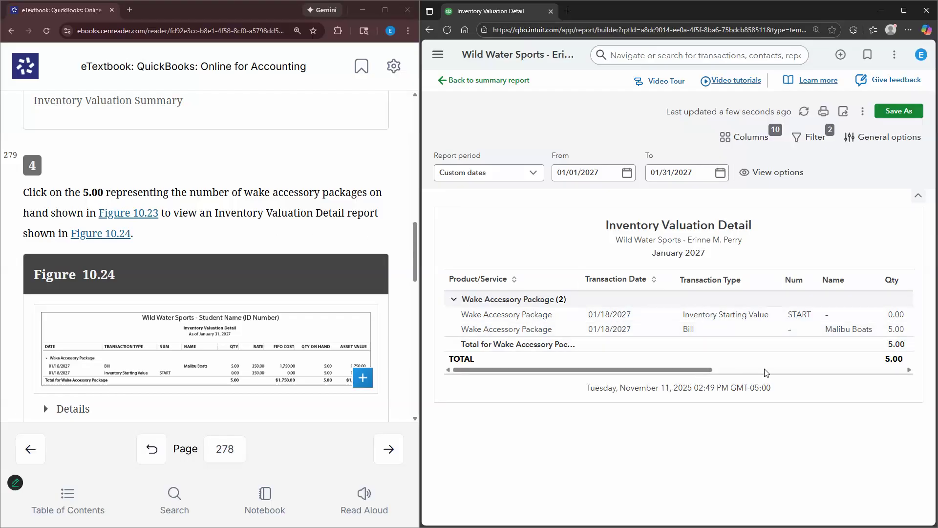
scroll(741, 372, right, 5)
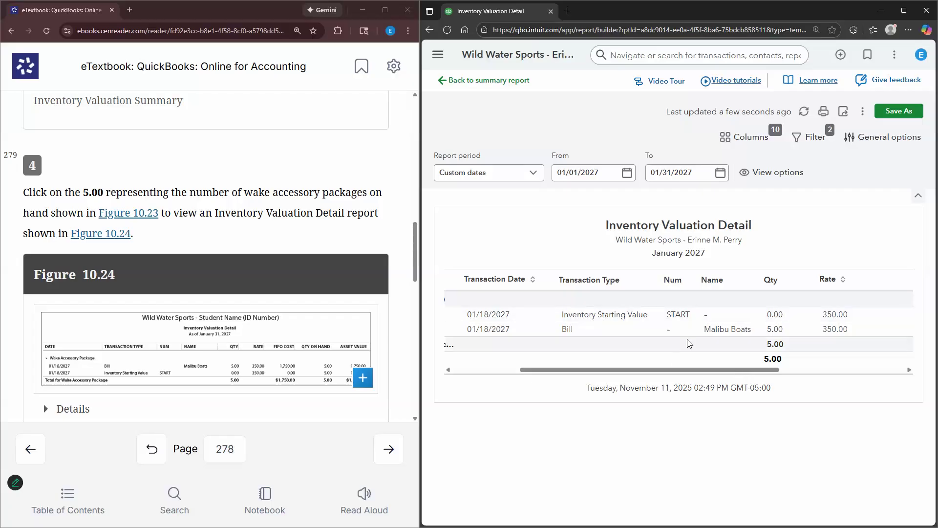
scroll(601, 331, left, 3)
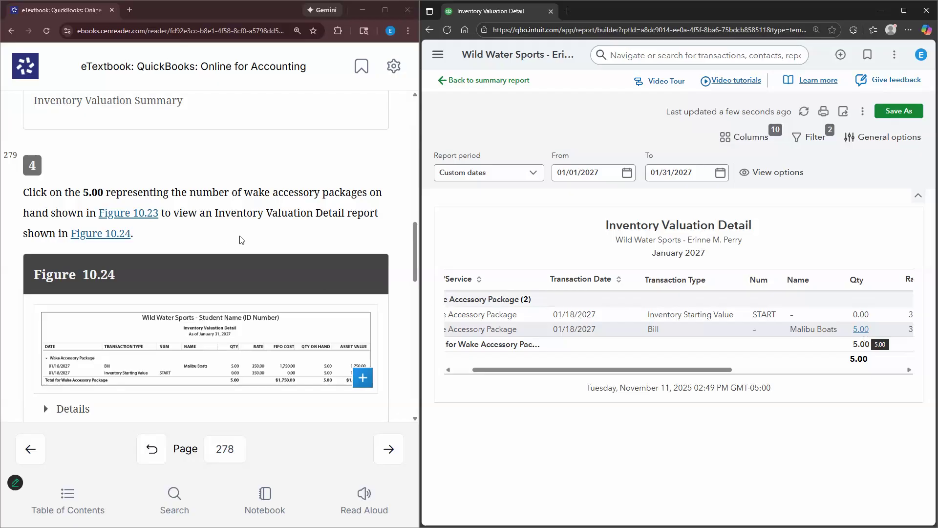
- Open the Malibu Boats bill from the detail report, compare it with Figure 10.25, and close it
scroll(241, 237, down, 3)
scroll(241, 239, down, 4)
click(652, 331)
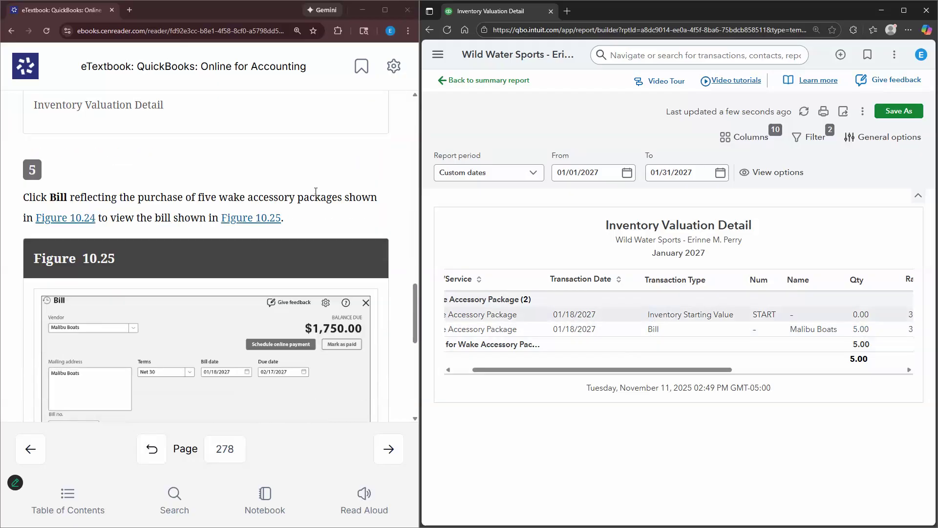
scroll(315, 199, down, 4)
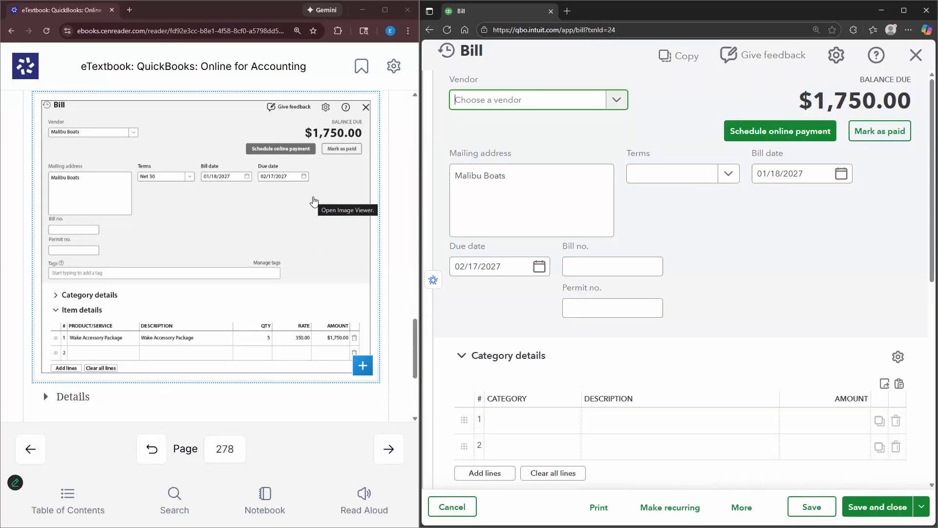
scroll(390, 259, down, 4)
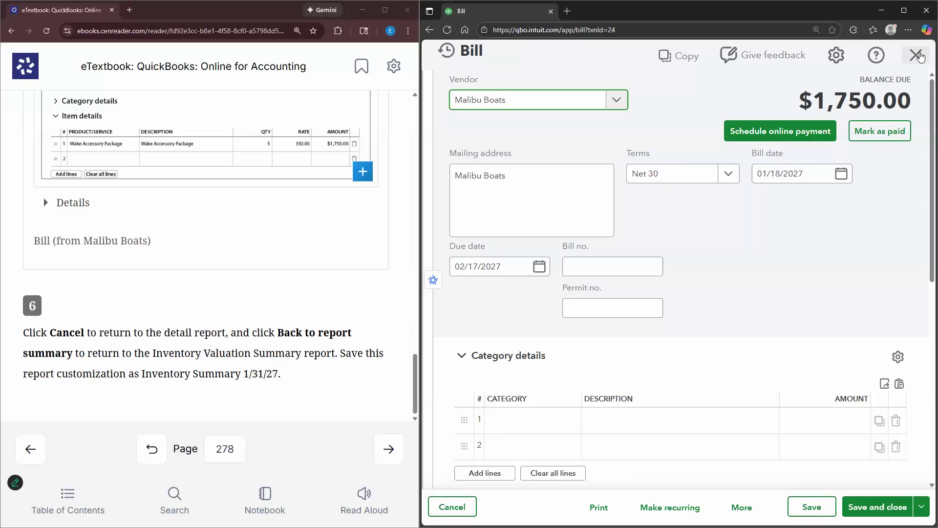
click(920, 56)
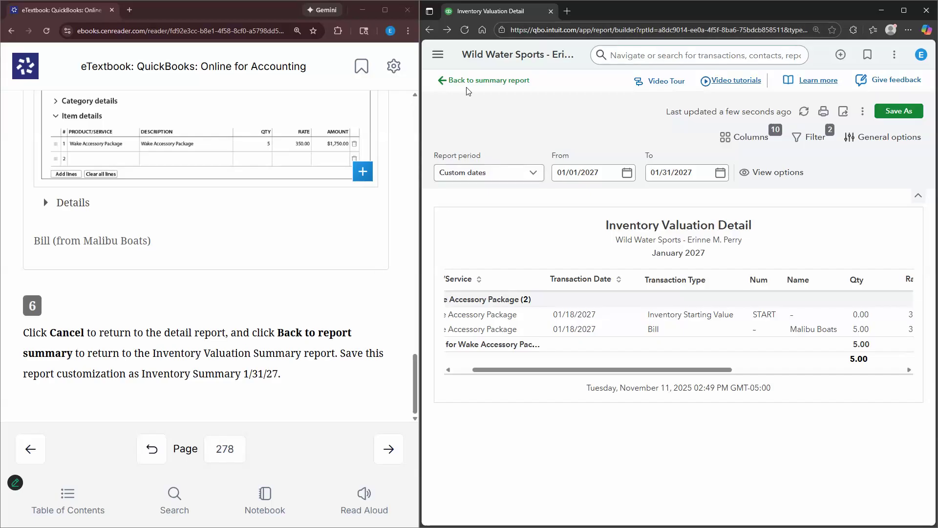
- Save the Inventory Valuation Detail report as a new report named "Inventory Summay" and show the eTextbook's End Note in a maximized window
click(911, 116)
drag(650, 237, 568, 217)
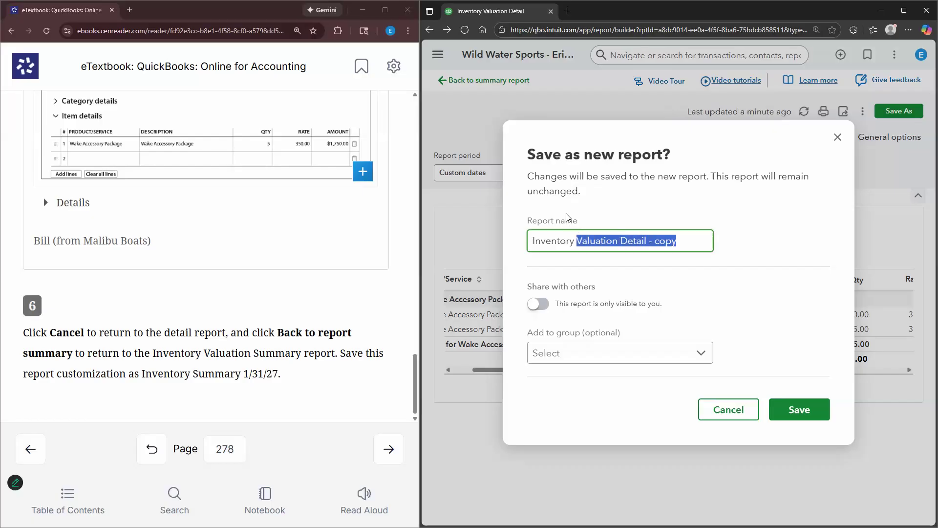
text(Summay)
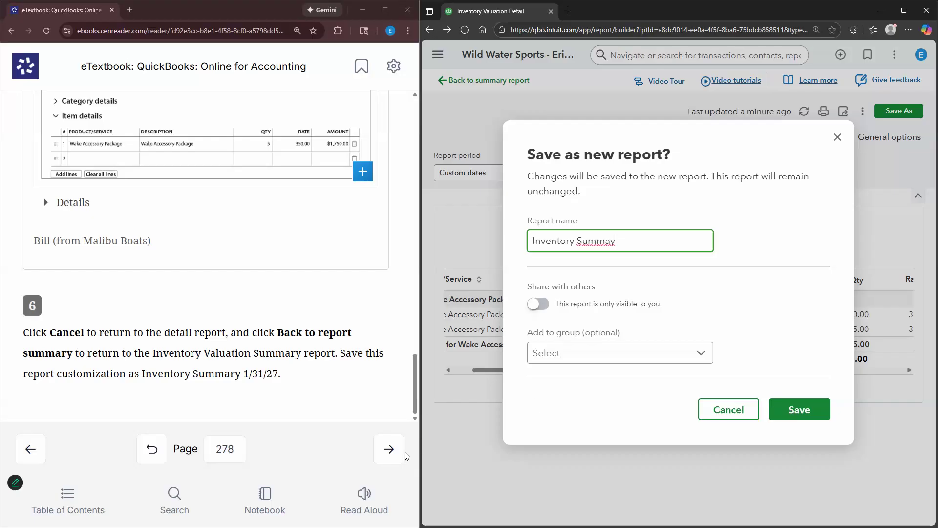
click(799, 409)
click(391, 450)
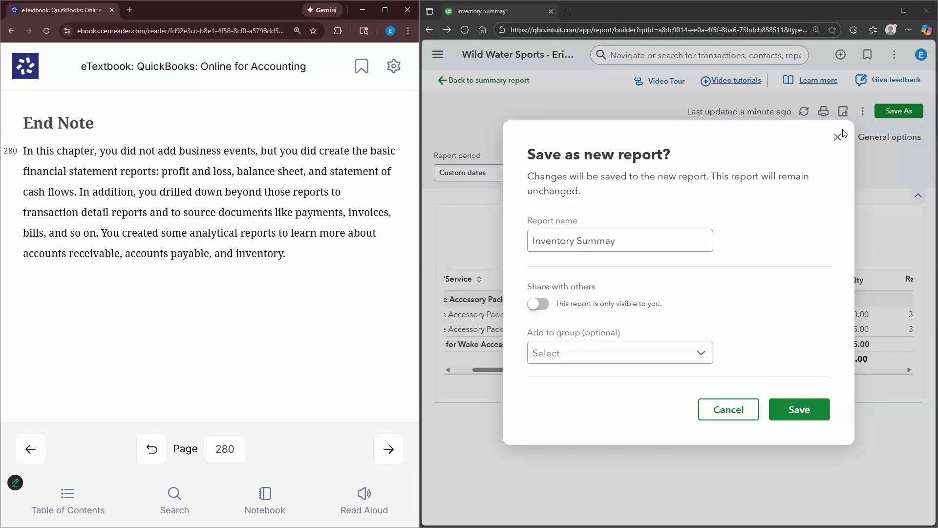
click(799, 408)
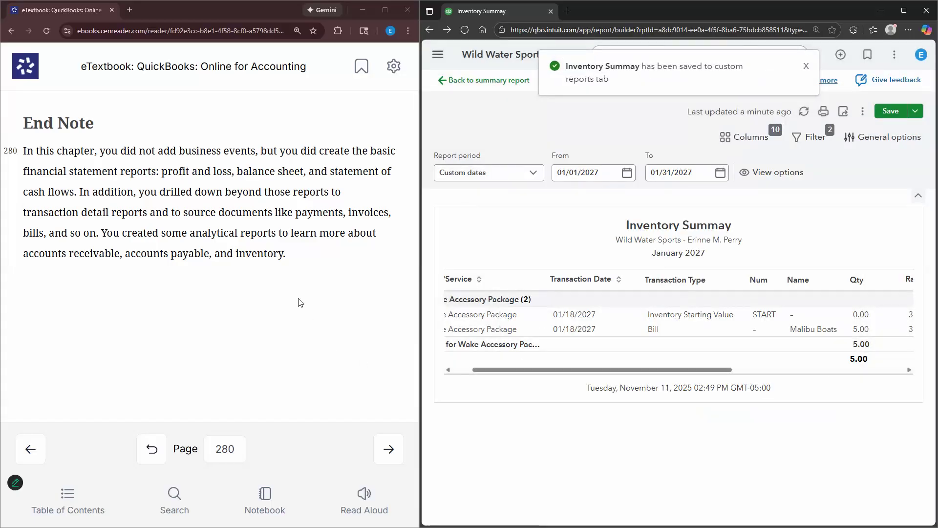
click(385, 10)
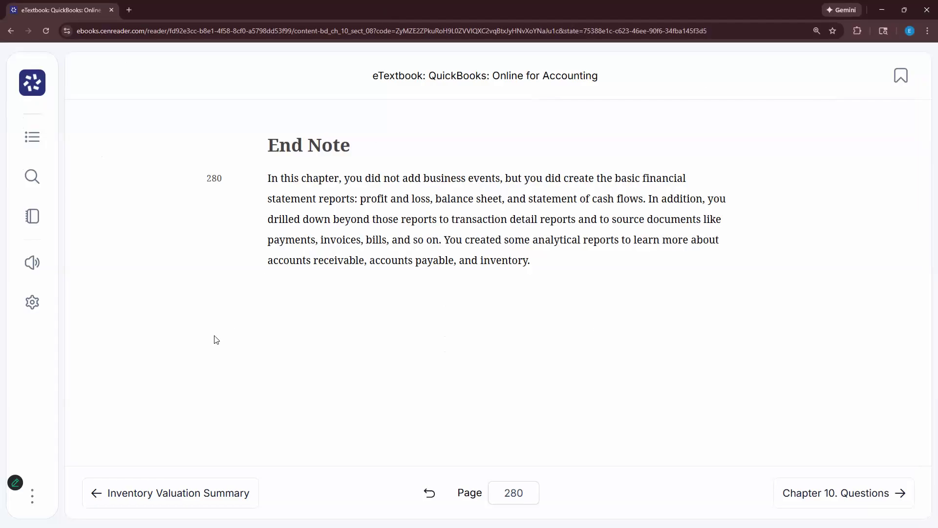